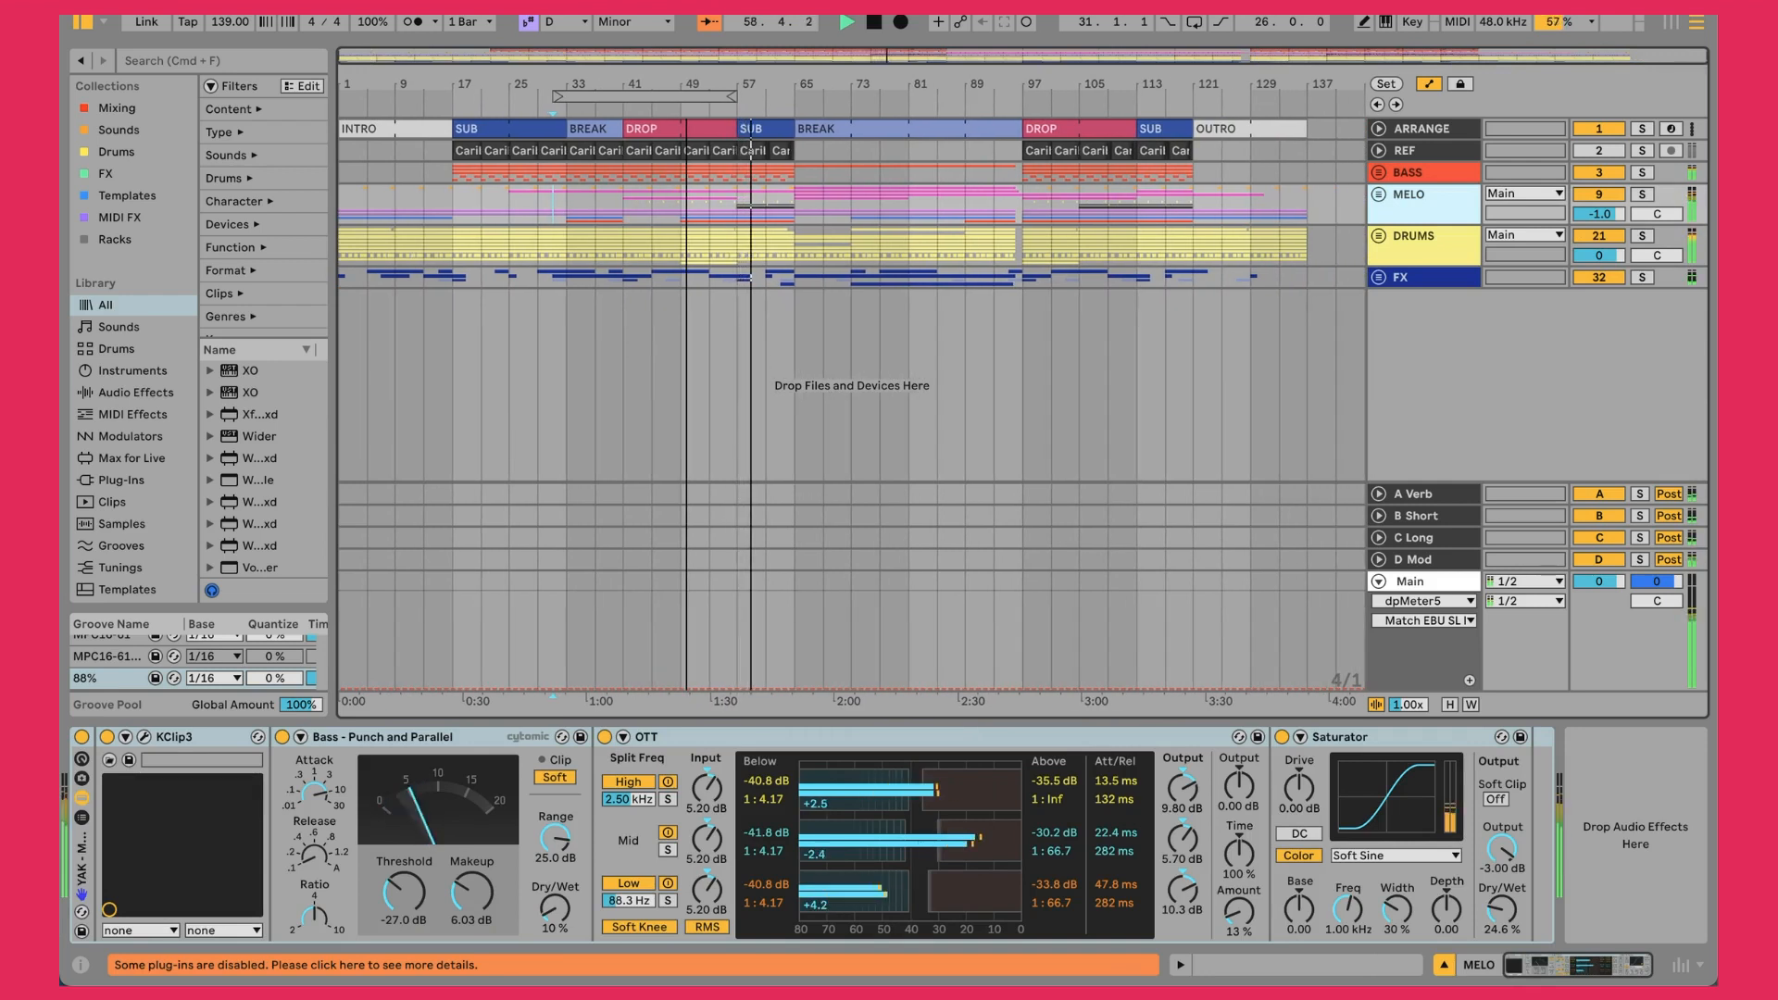
# Look over the arrangement's sections from the intro through the drops and breaks to the outro
pyautogui.scroll(5, 852, 389)
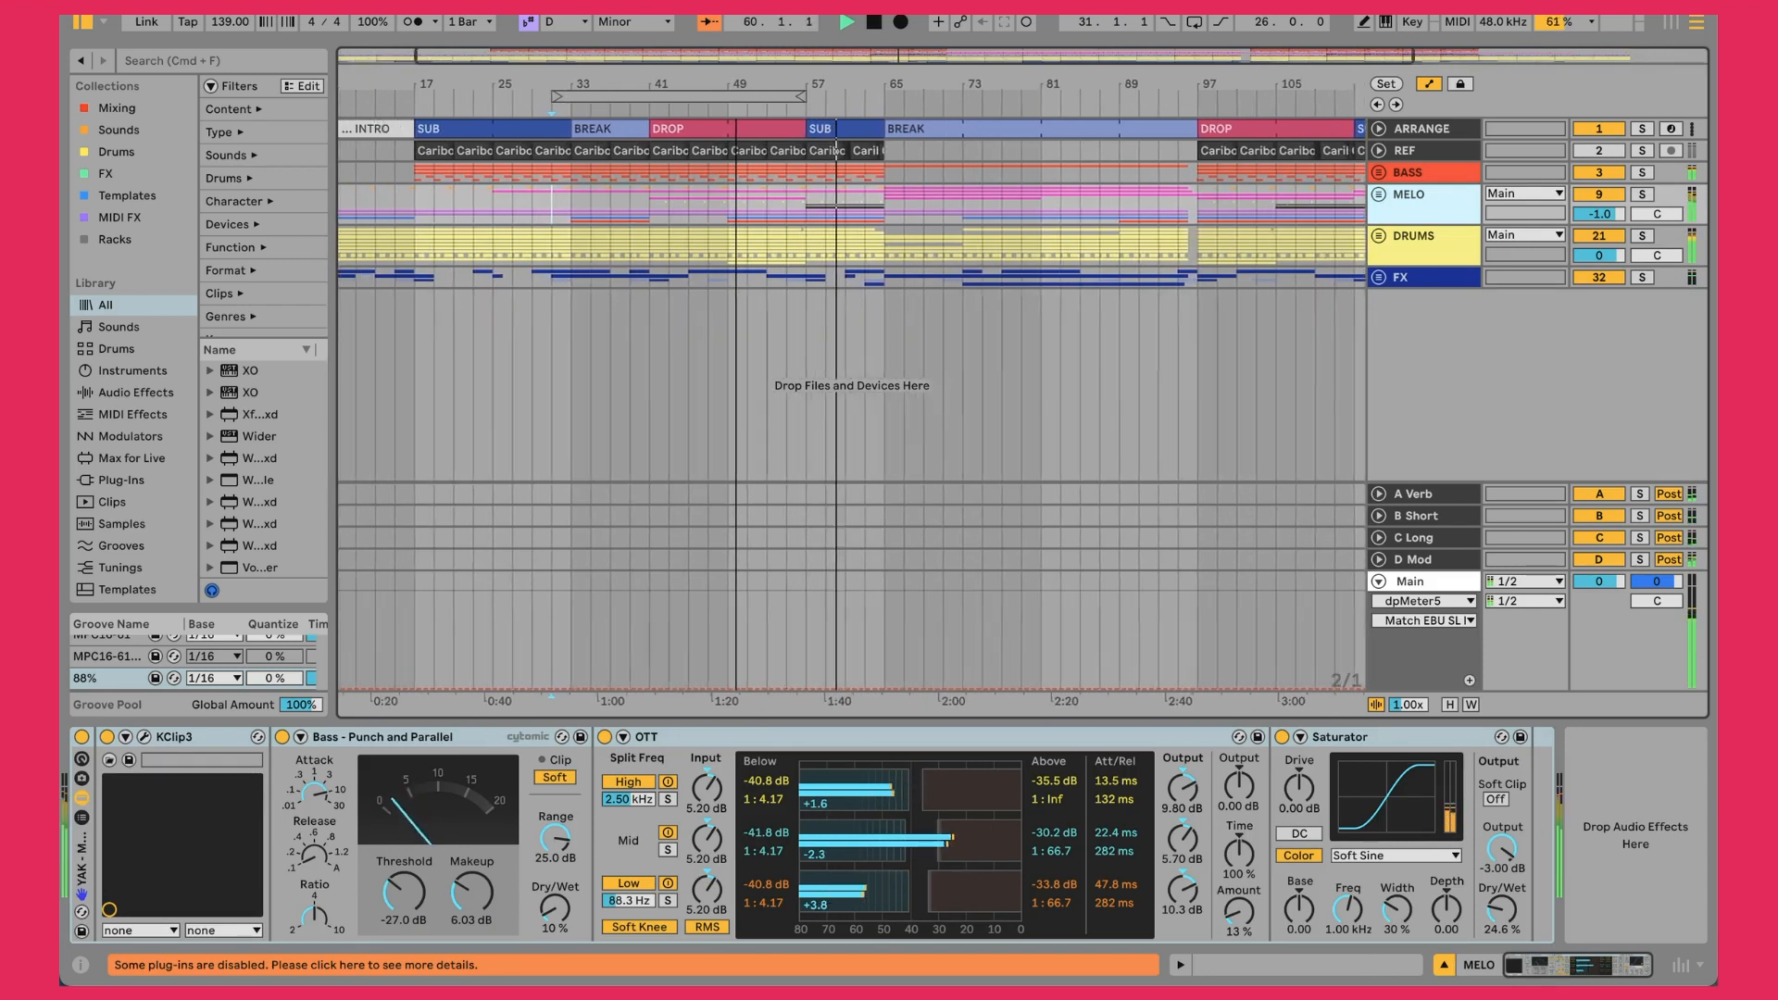
pyautogui.scroll(-2, 871, 81)
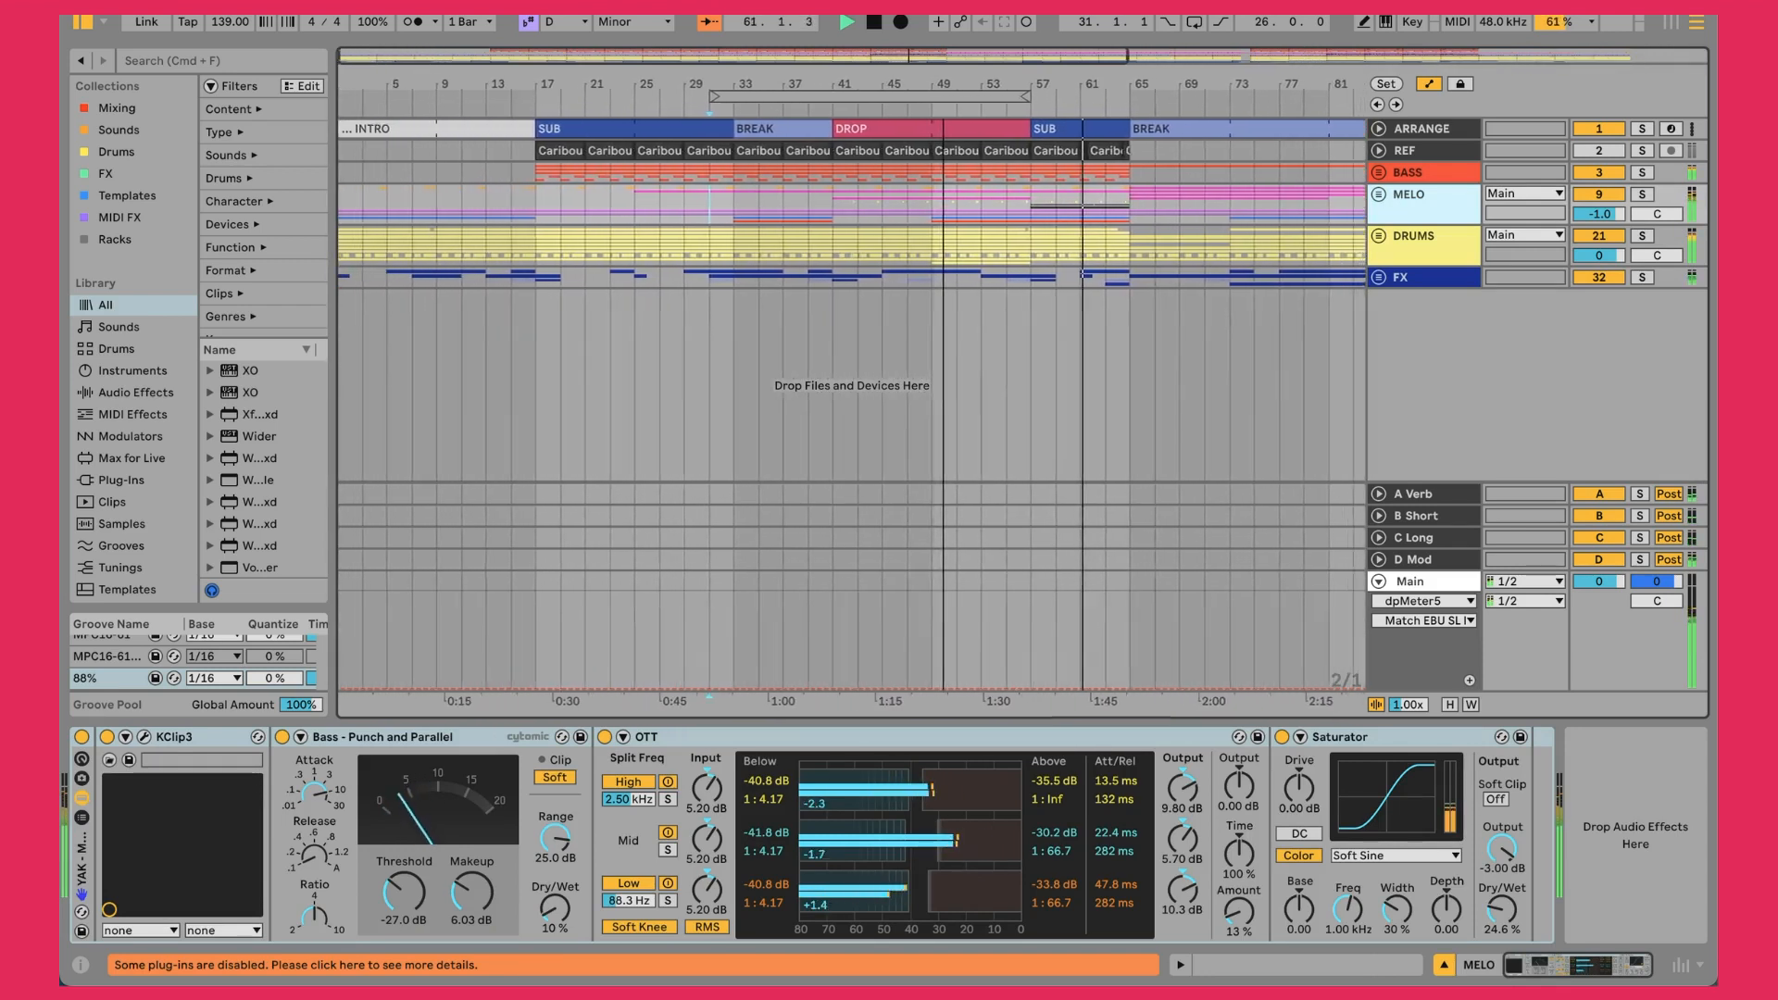
pyautogui.moveTo(871, 82); pyautogui.dragTo(871, 98)
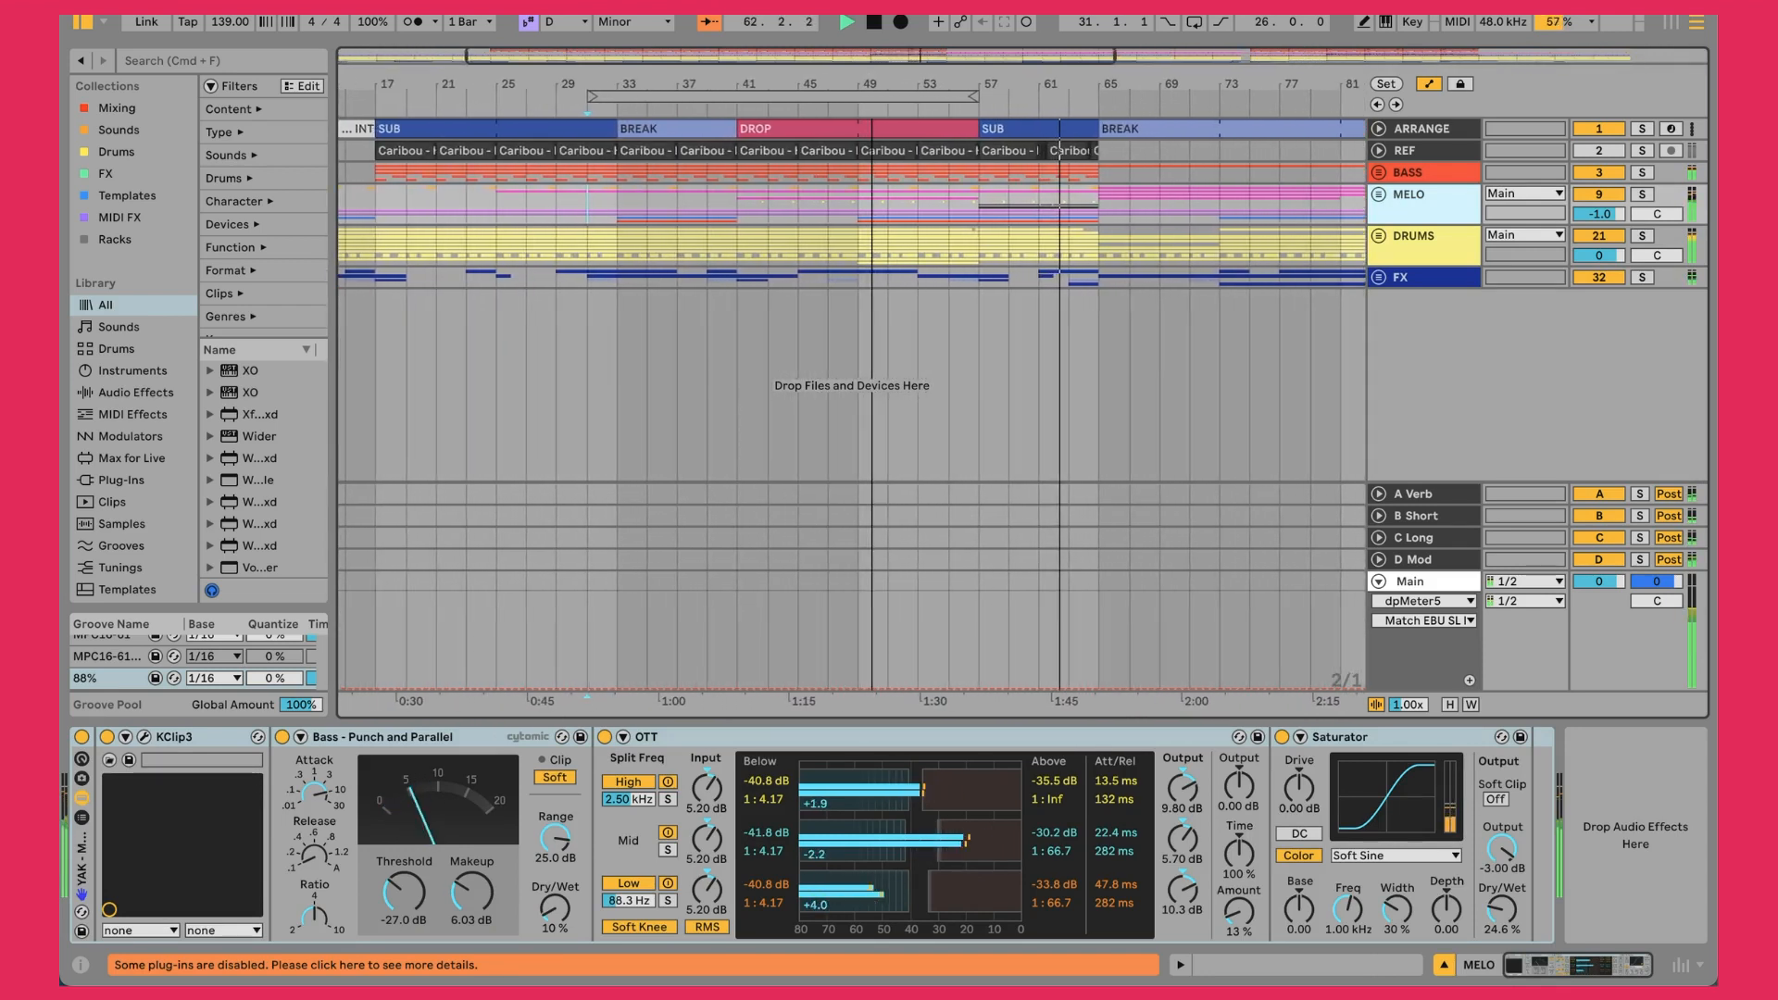
pyautogui.scroll(-3, 528, 389)
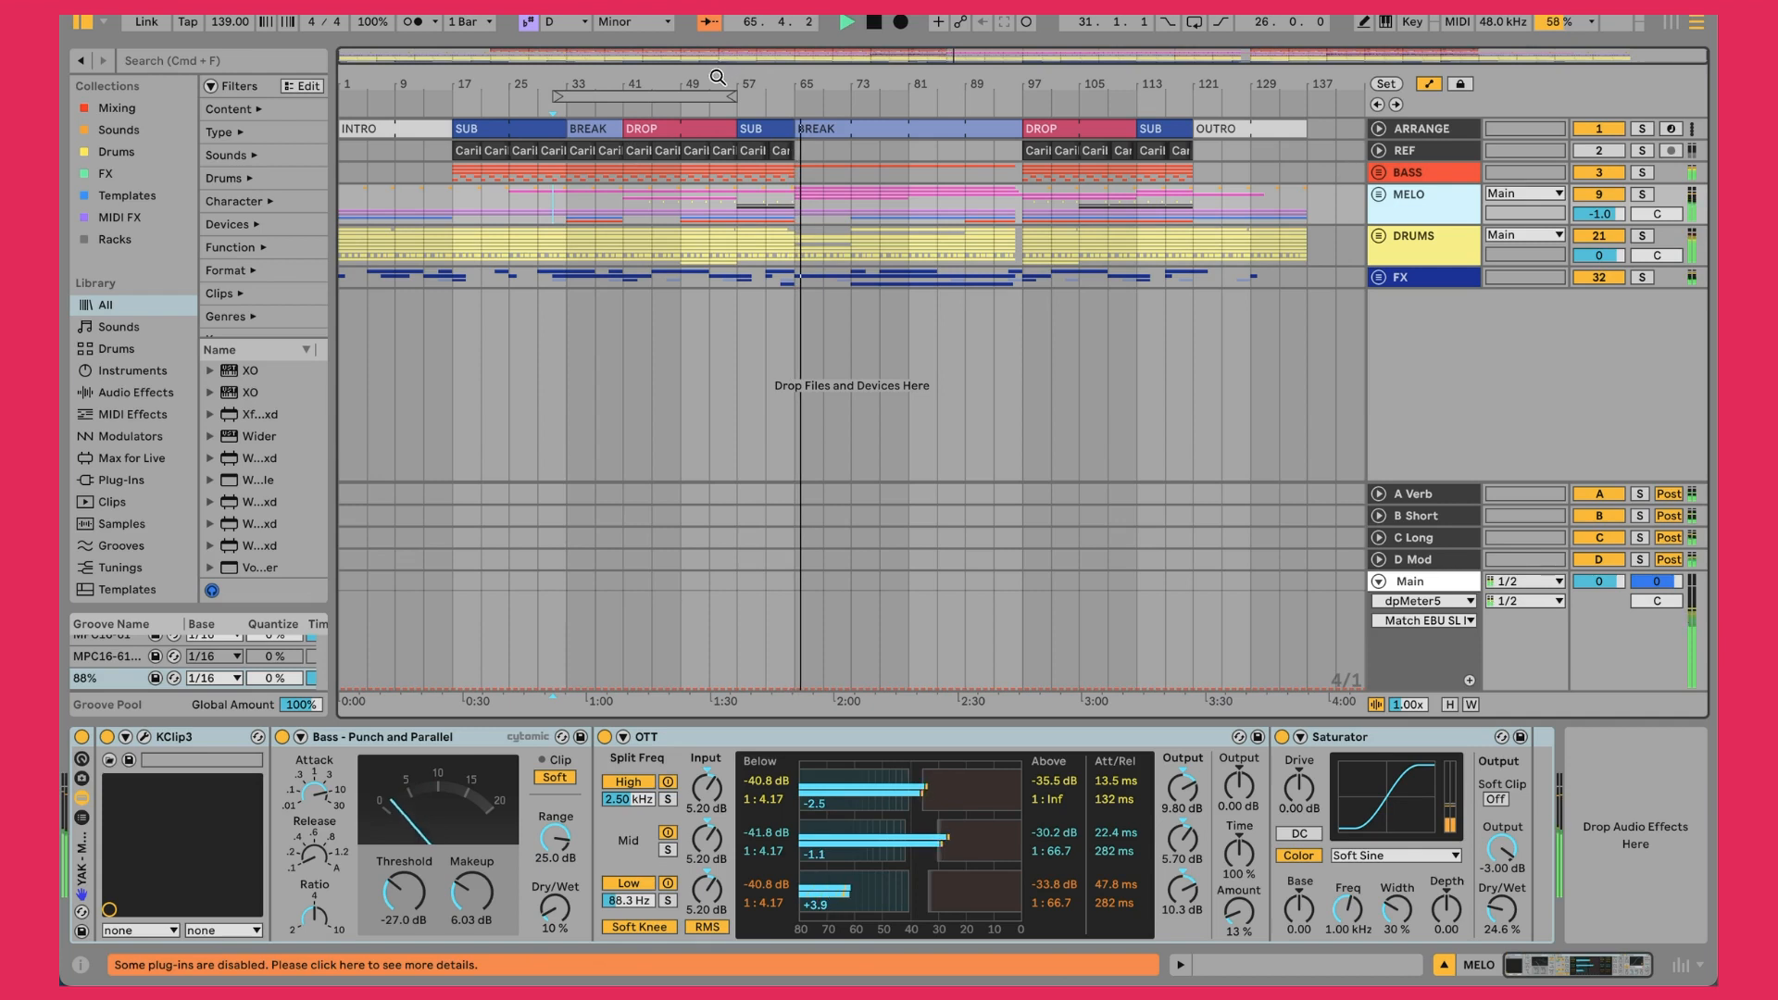
pyautogui.moveTo(717, 77); pyautogui.dragTo(729, 81)
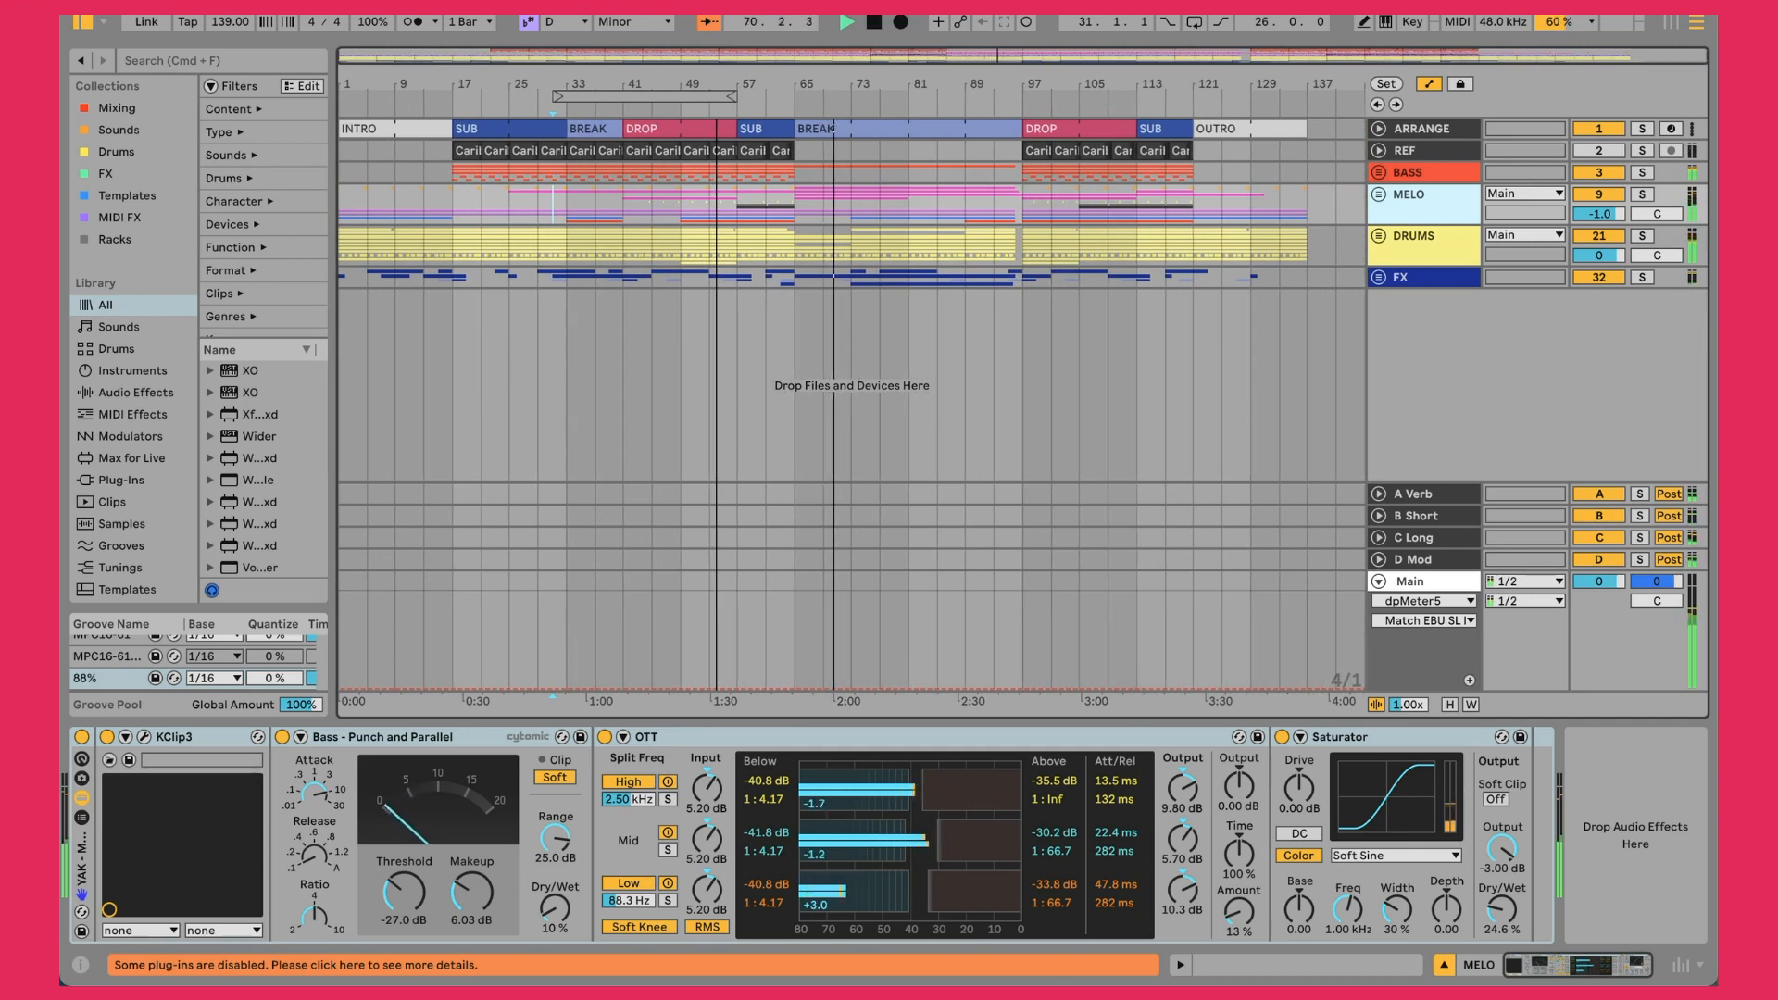
pyautogui.moveTo(729, 81); pyautogui.dragTo(648, 69)
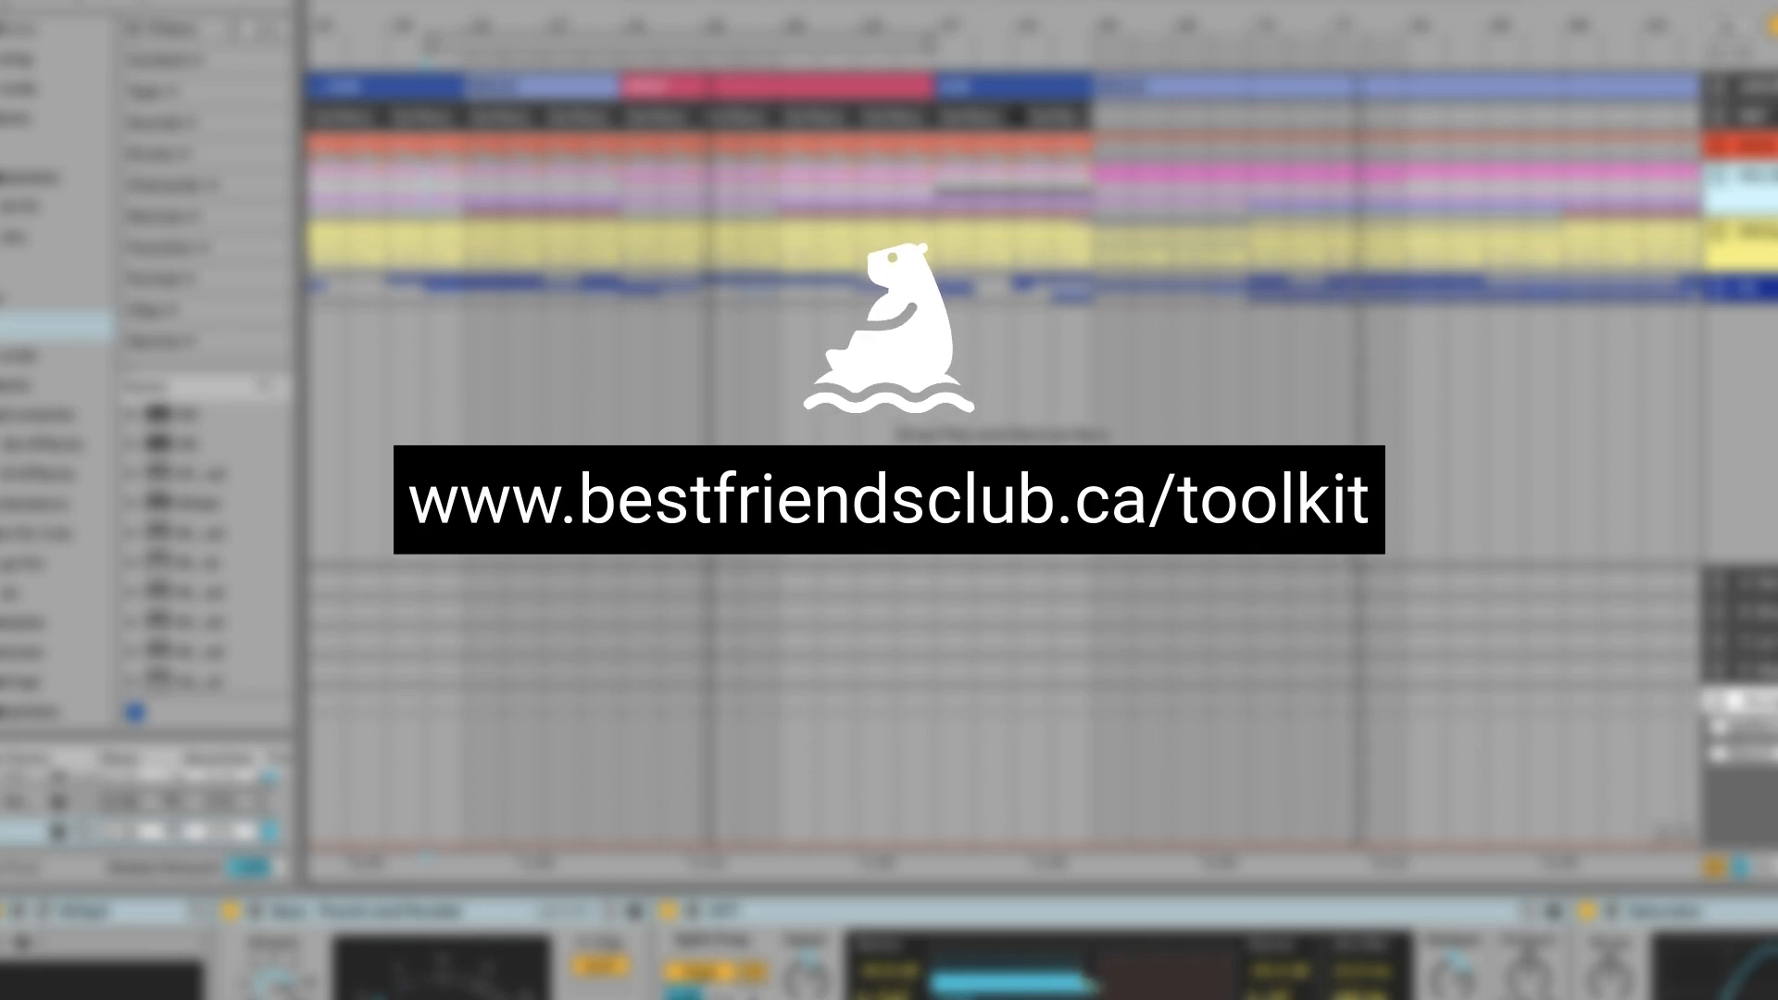
pyautogui.moveTo(649, 70); pyautogui.dragTo(642, 68)
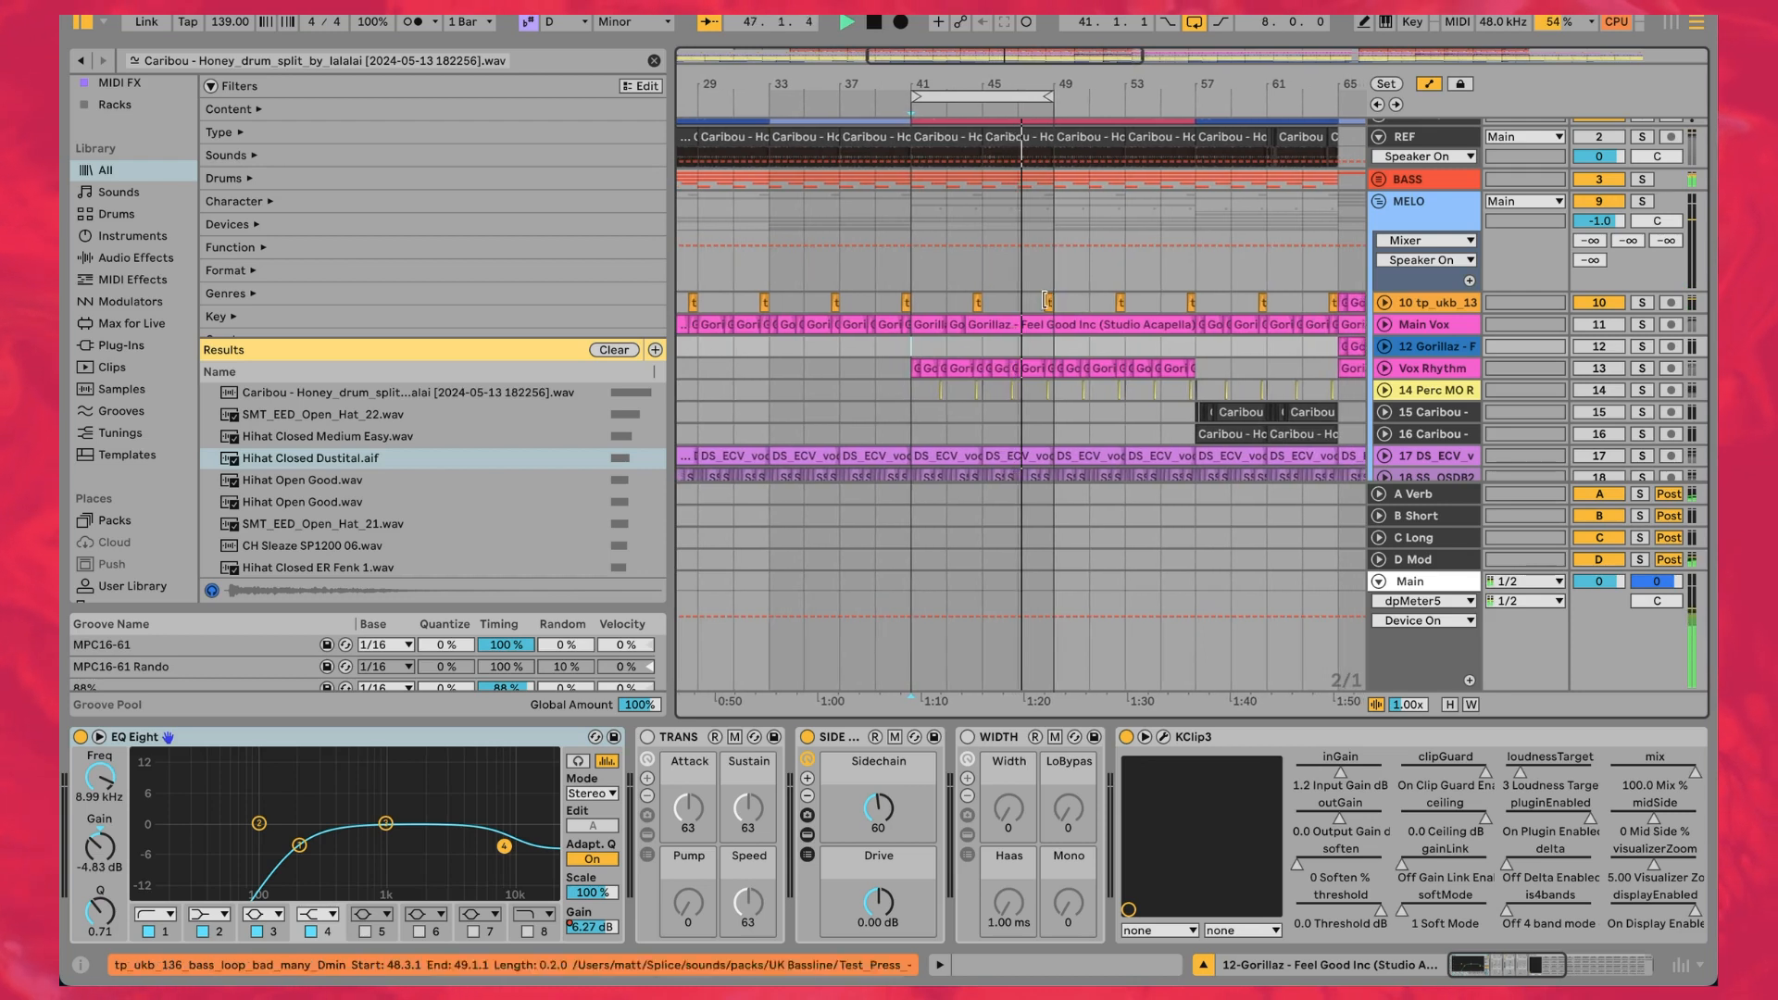
# Inspect the Normal and Nectar 3 | LFO chains of the Alpine - Nectar Vox rack on the Main Vox track
pyautogui.scroll(1, 982, 311)
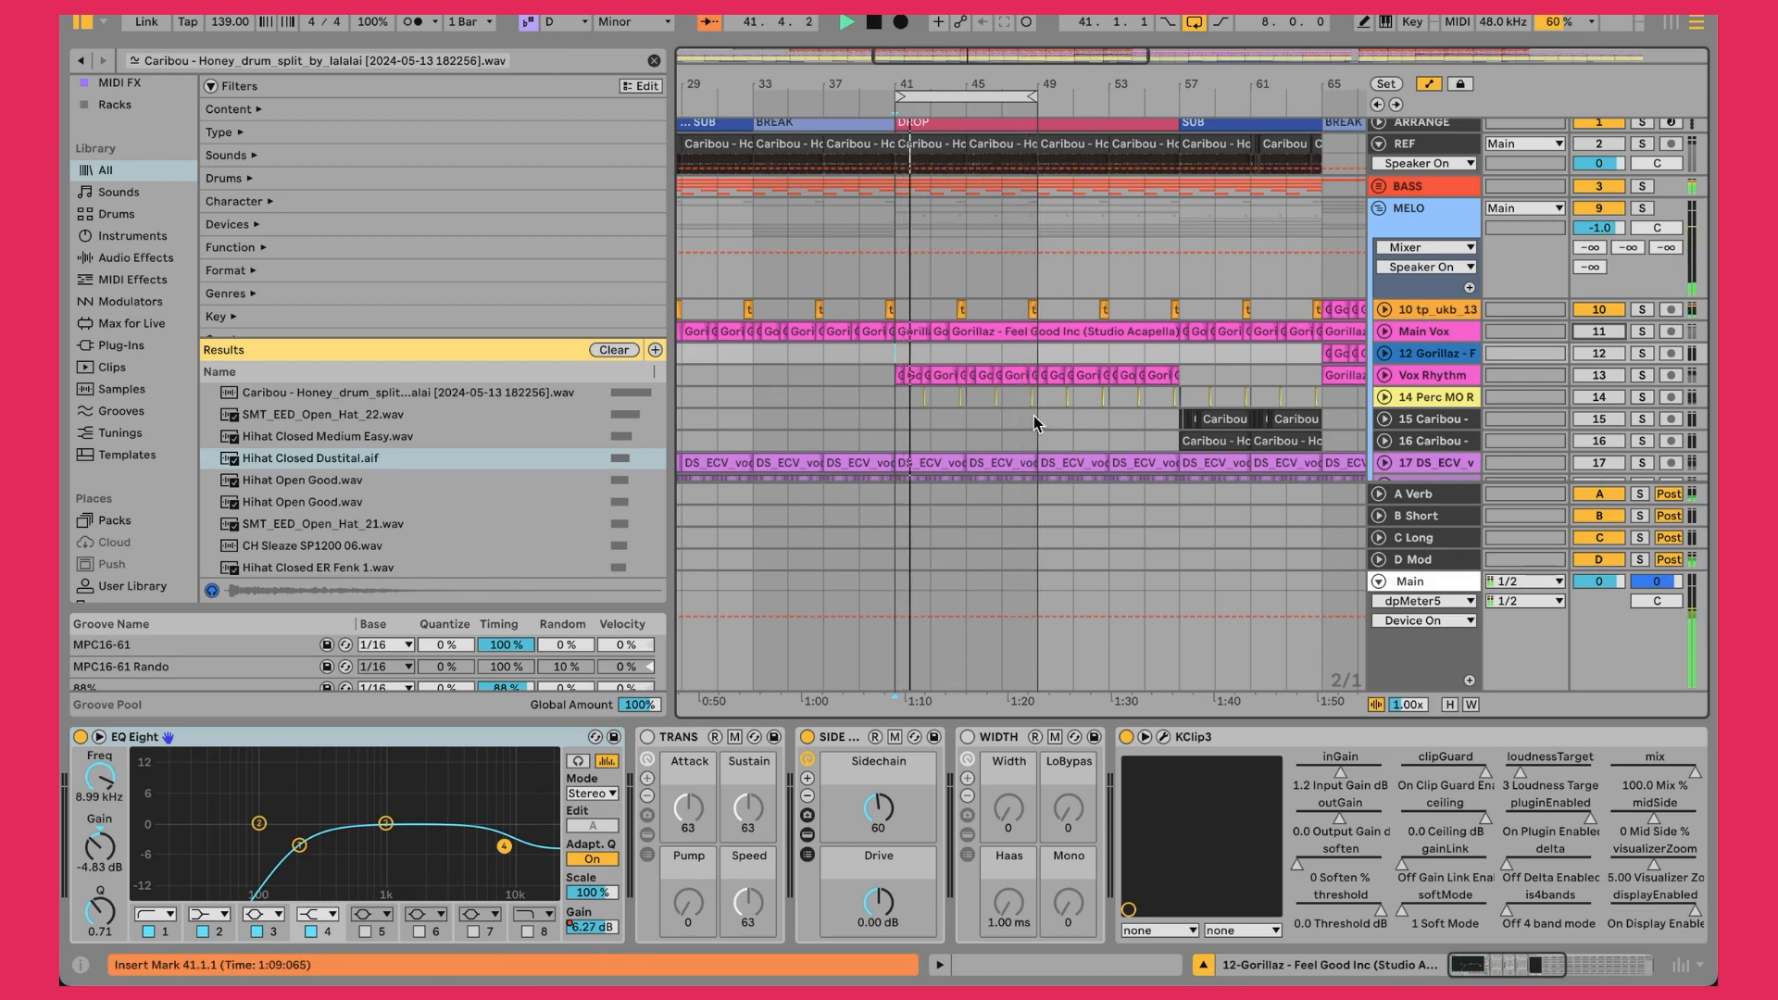
pyautogui.click(1424, 331)
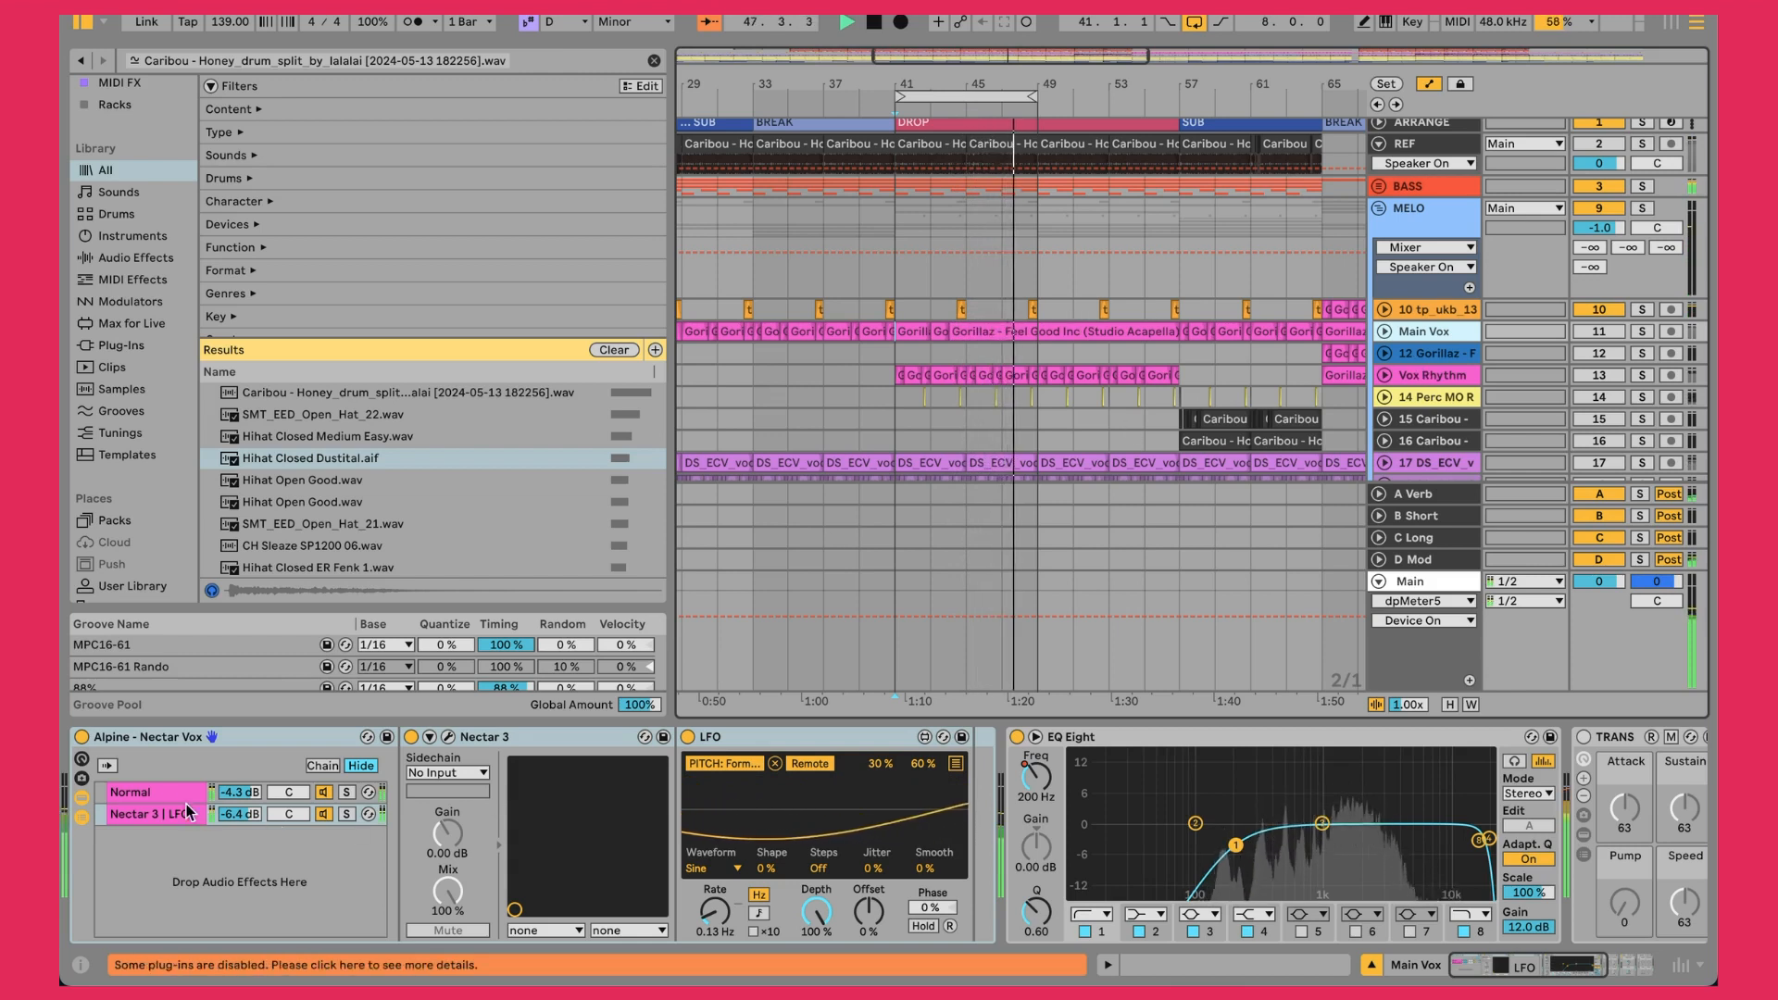
pyautogui.click(146, 794)
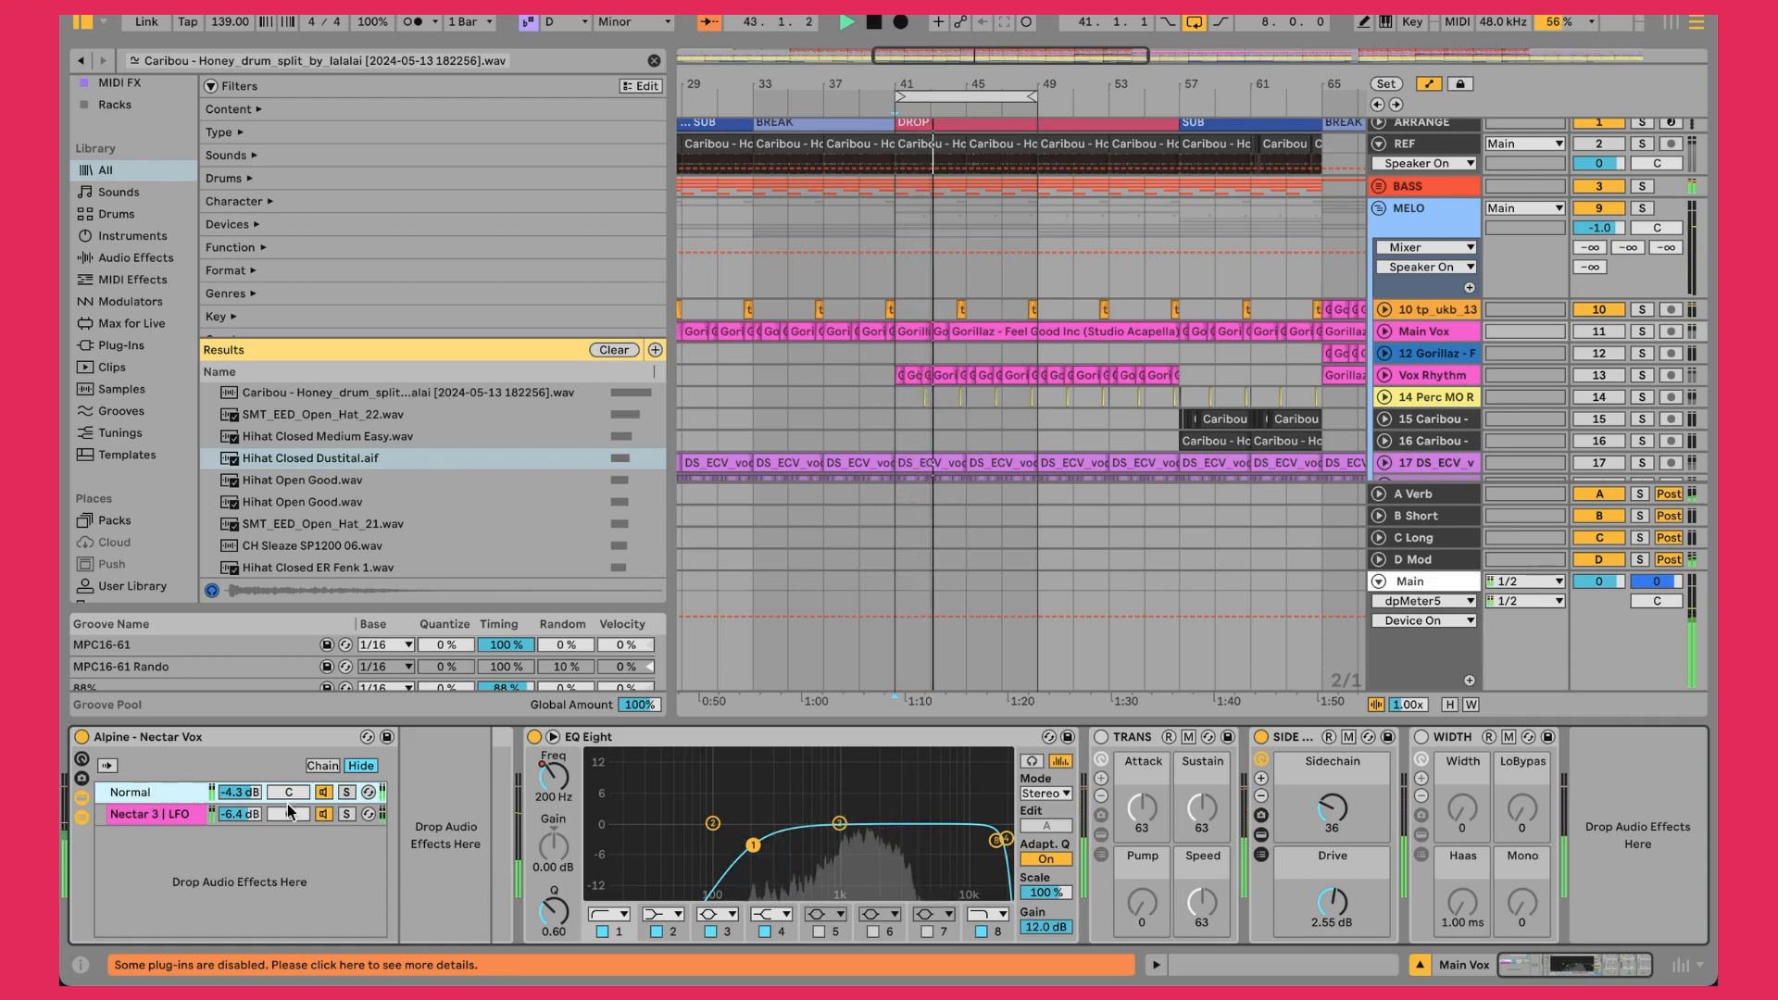
pyautogui.click(148, 818)
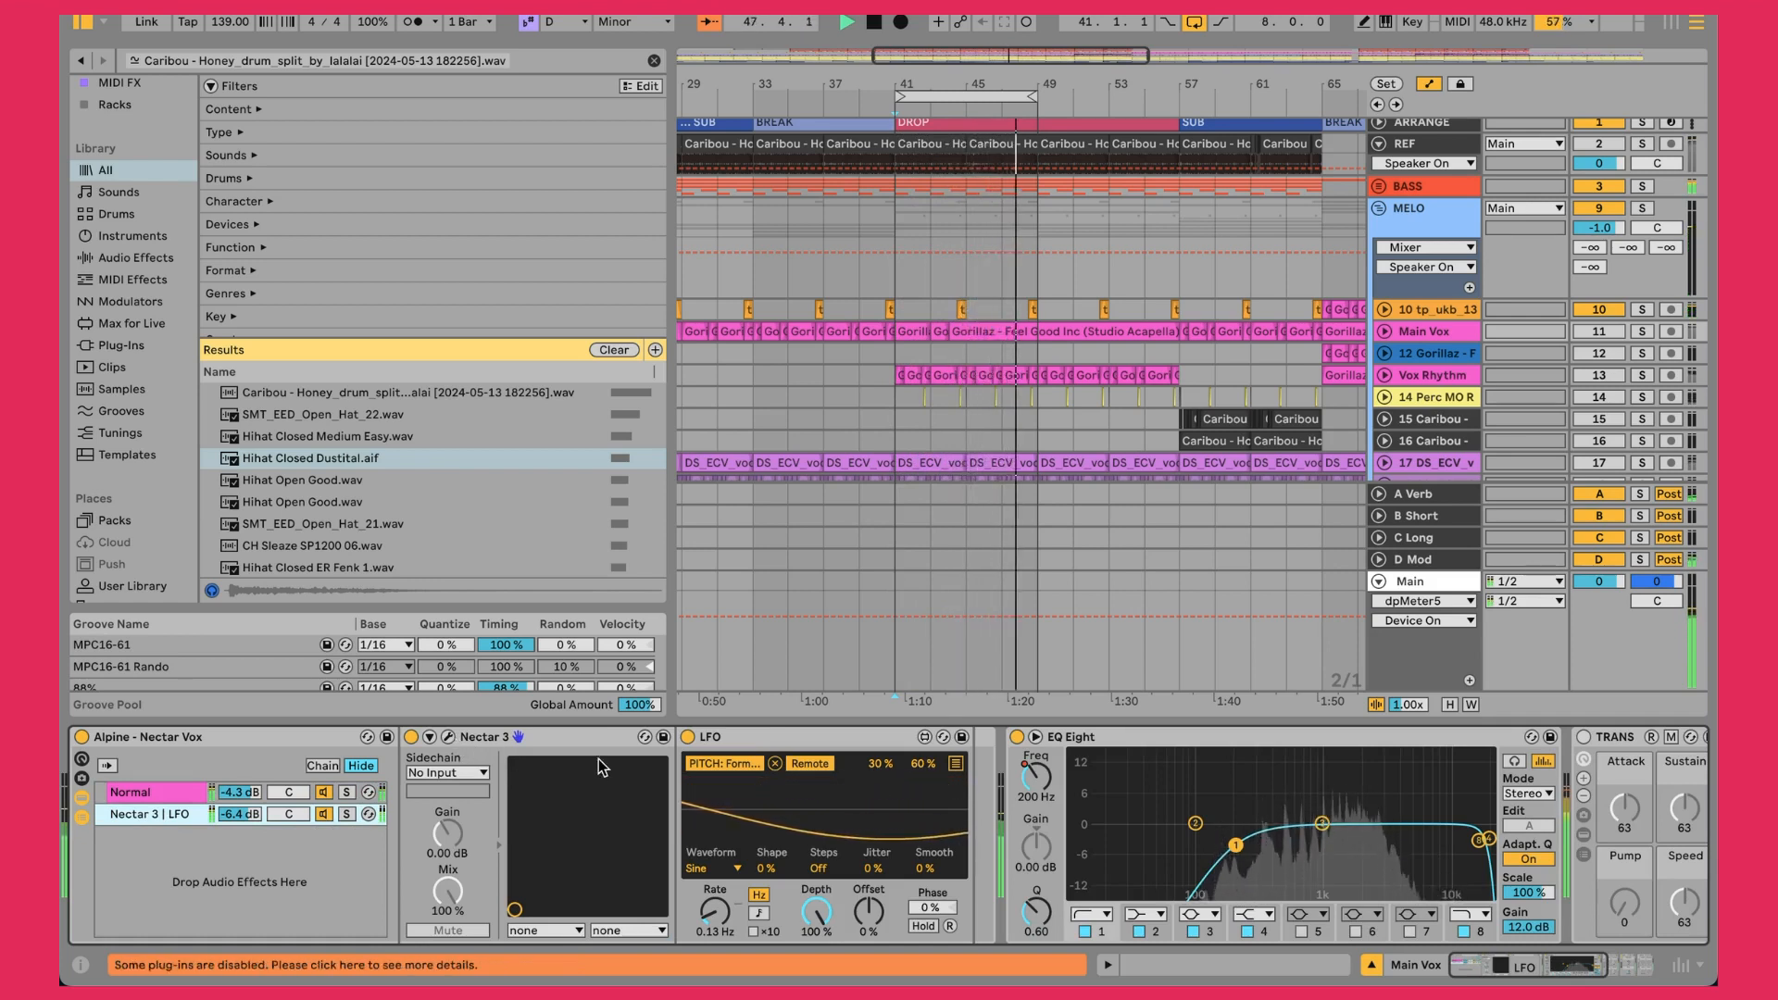
pyautogui.click(747, 735)
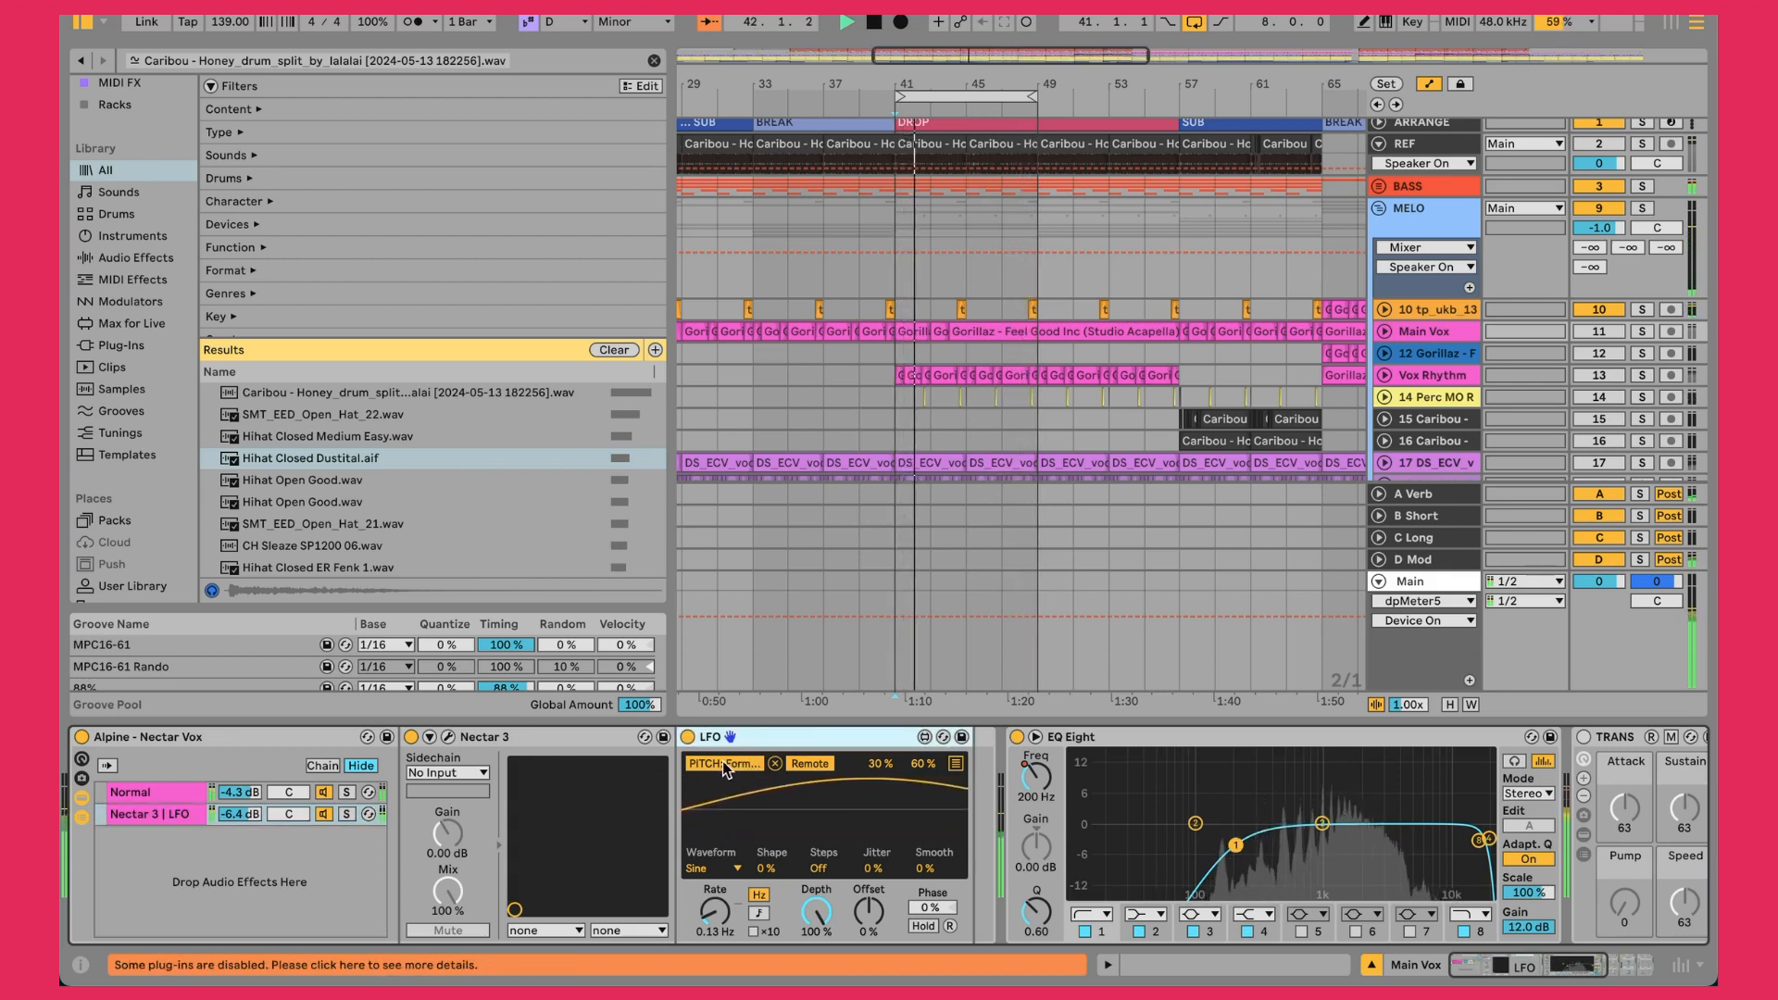
pyautogui.click(1592, 336)
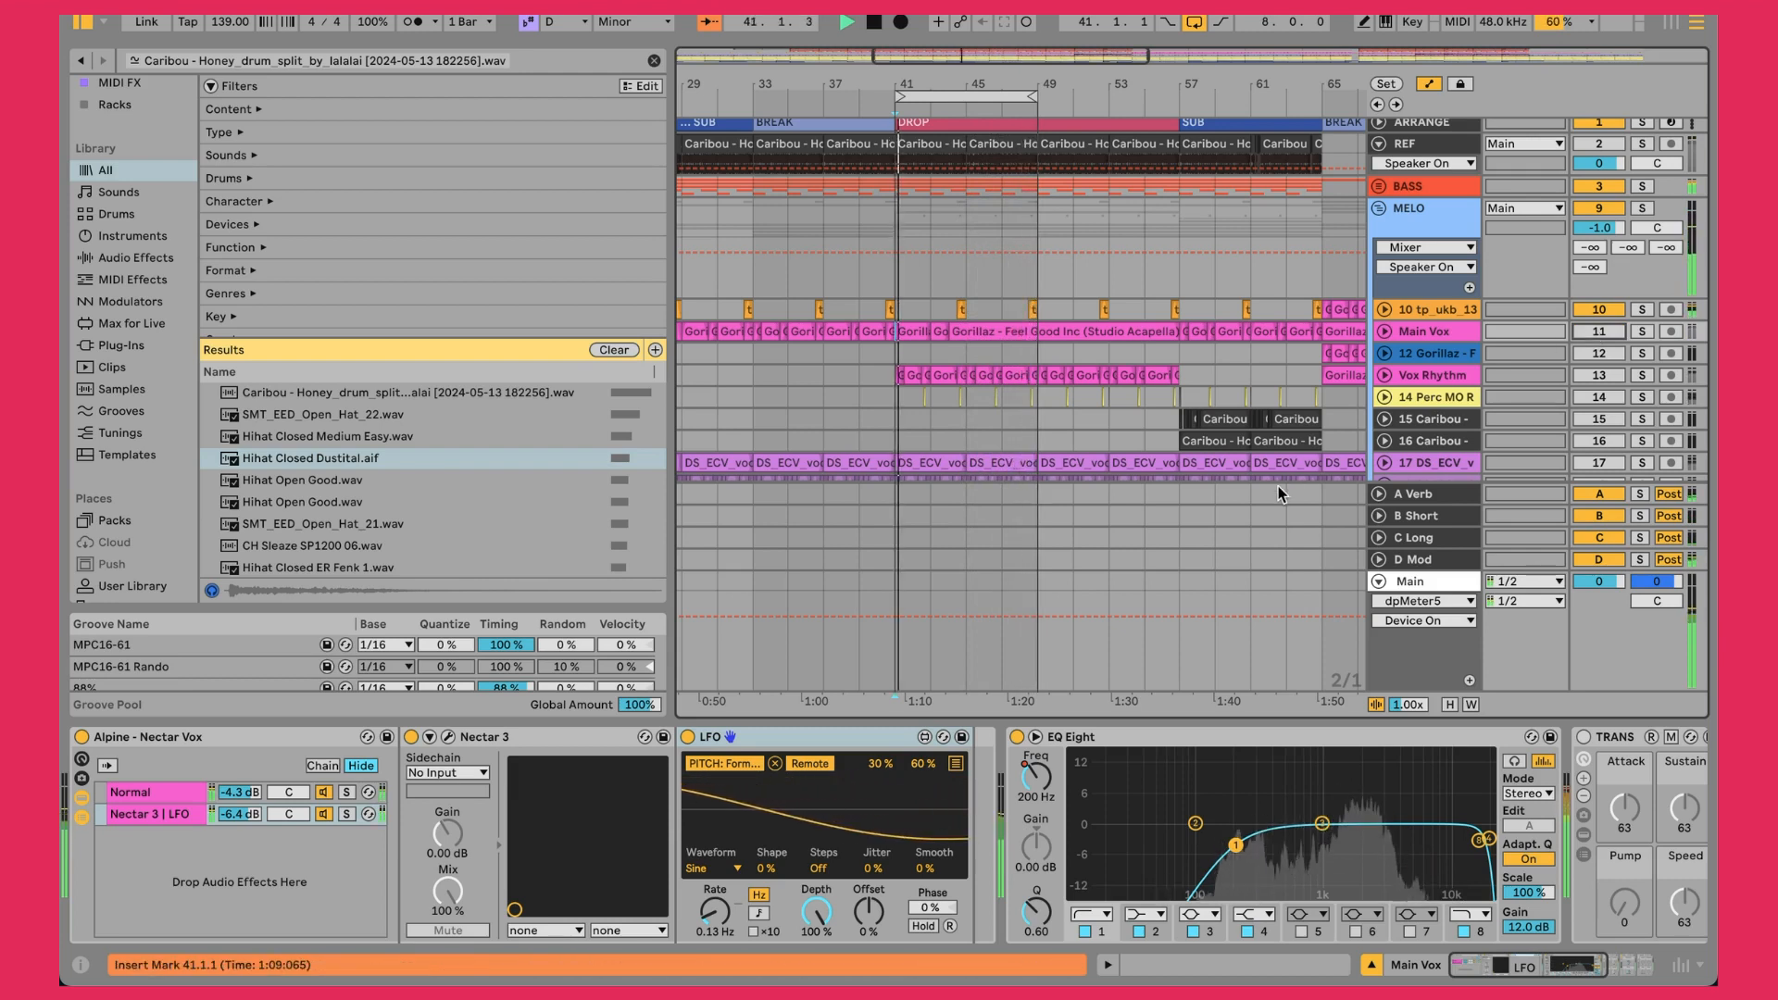
# Examine the rest of the Main Vox effects, including EQ Eight and the side-chain rack's inner devices and Sidechain and Drive macros
pyautogui.hscroll(4, 957, 846)
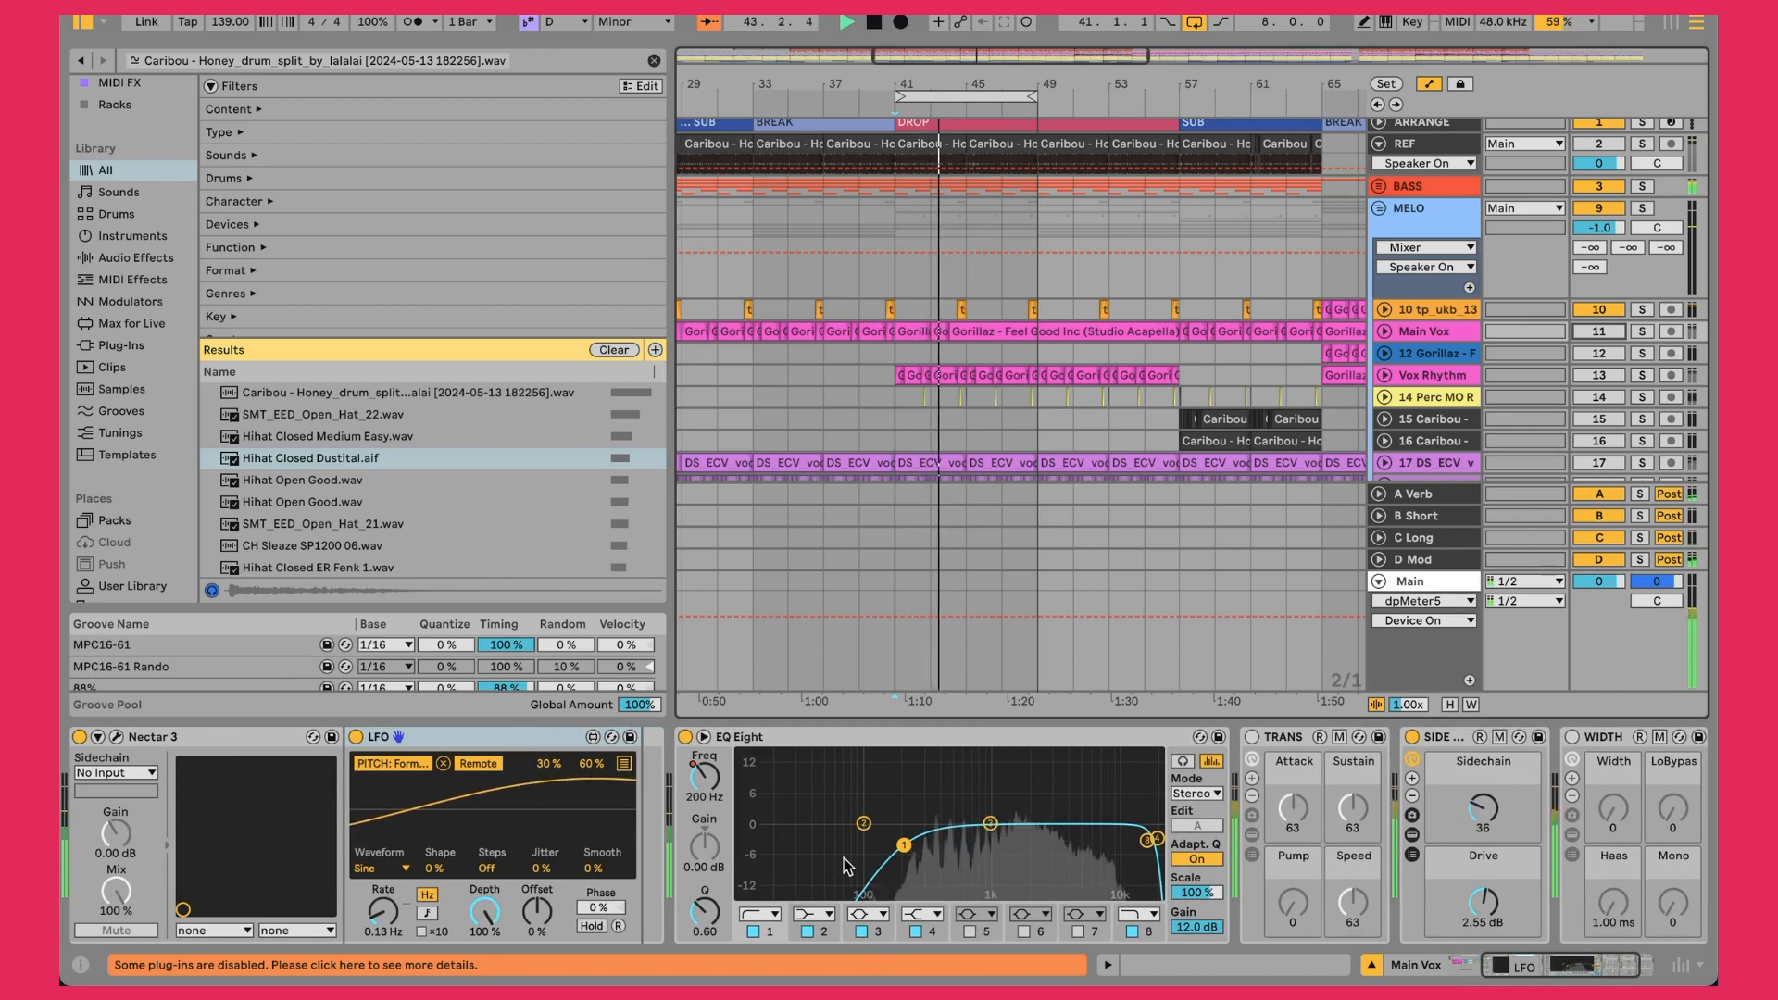
pyautogui.hscroll(2, 843, 857)
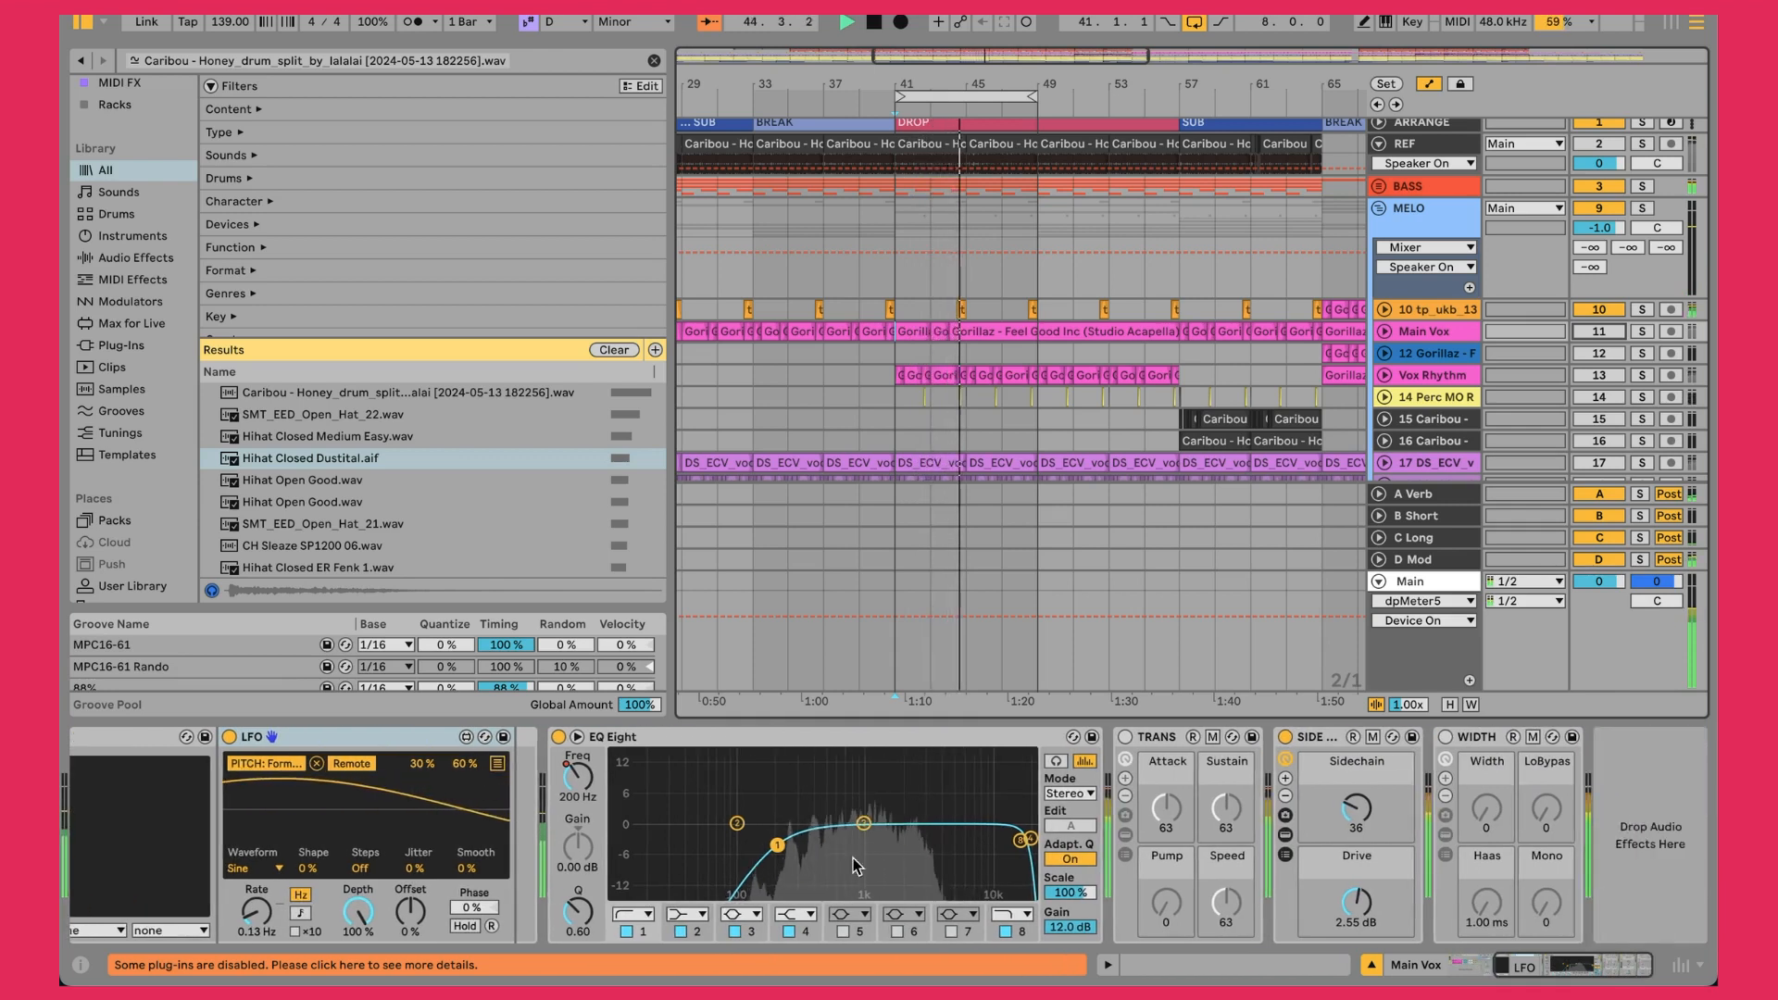
pyautogui.click(1283, 836)
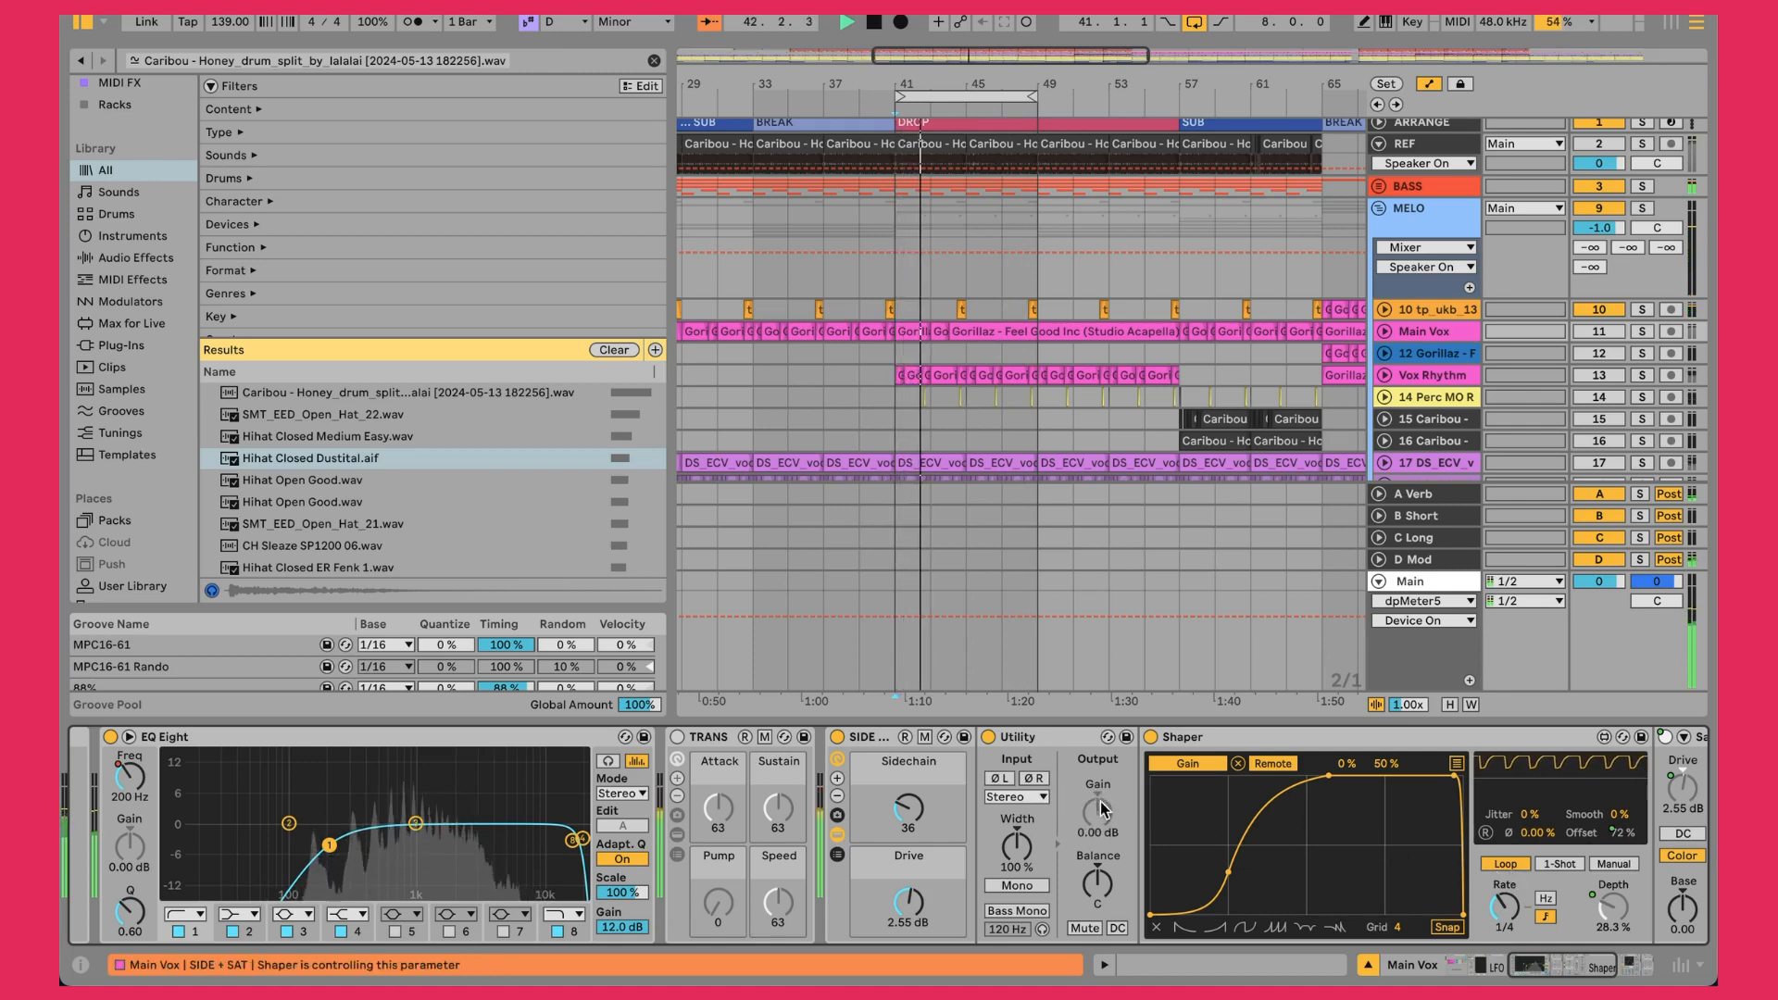
pyautogui.click(837, 833)
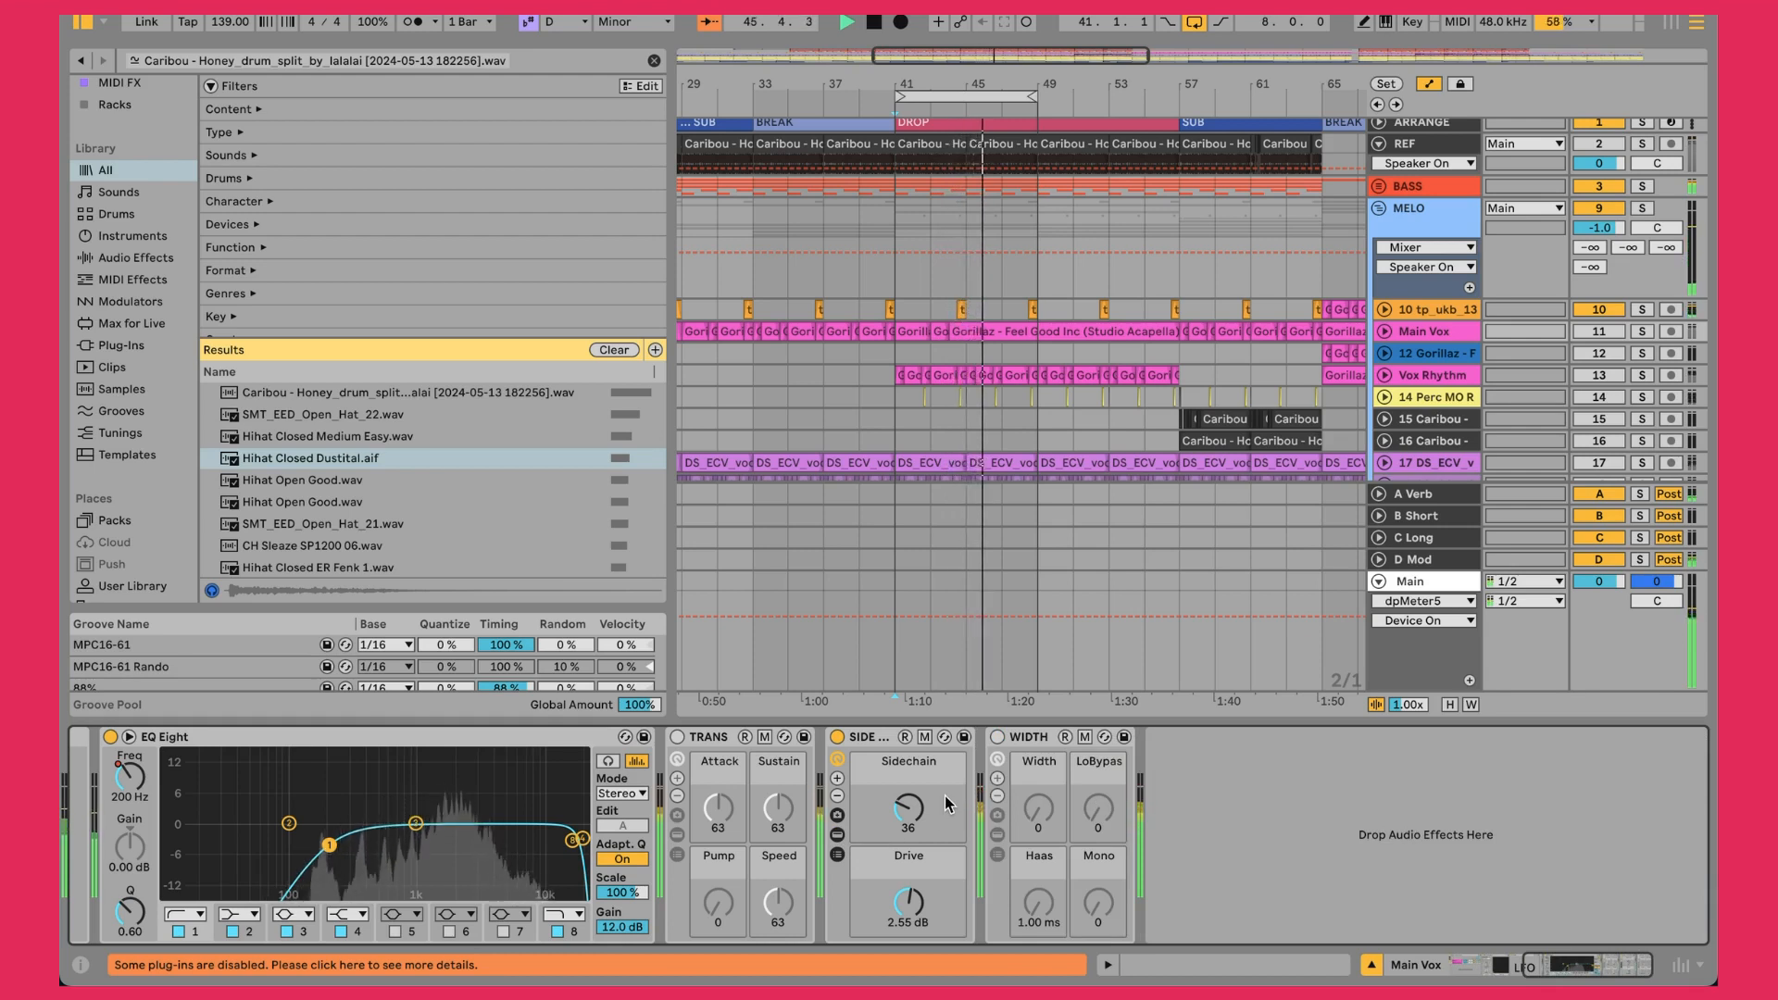
pyautogui.click(903, 819)
pyautogui.click(908, 903)
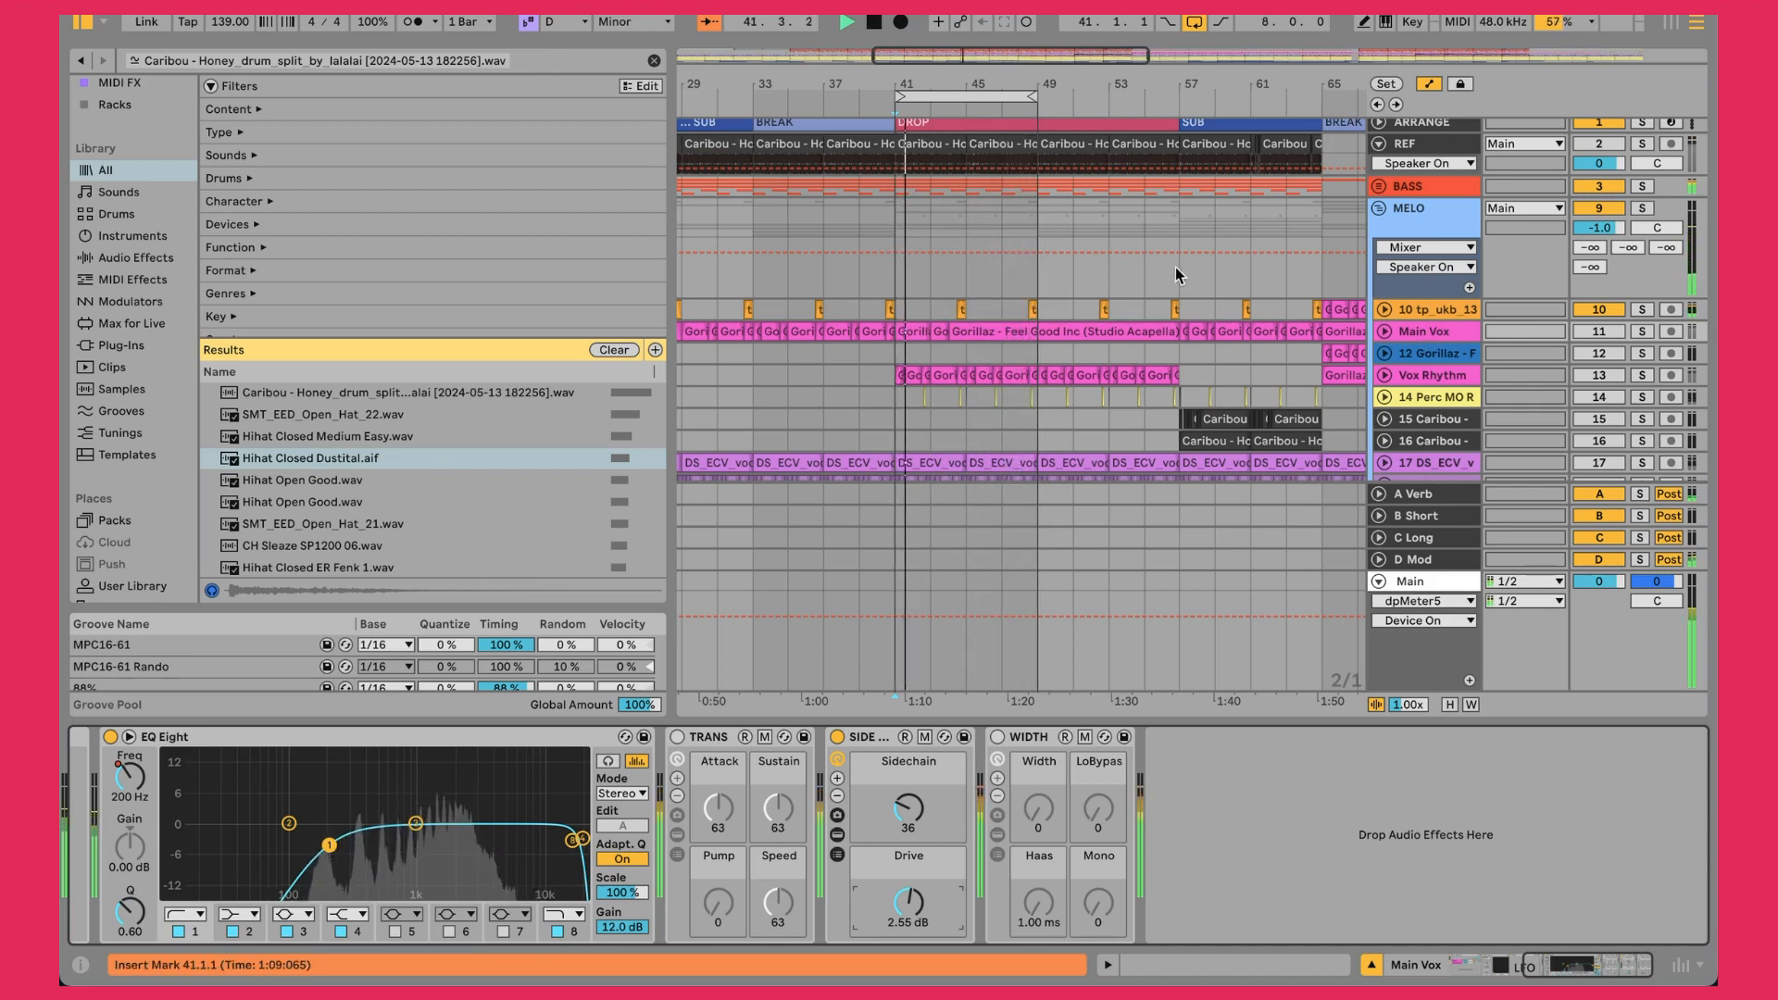
# Show the effects on the Gorillaz vocal track 12, beneath Main Vox
pyautogui.scroll(-2, 993, 315)
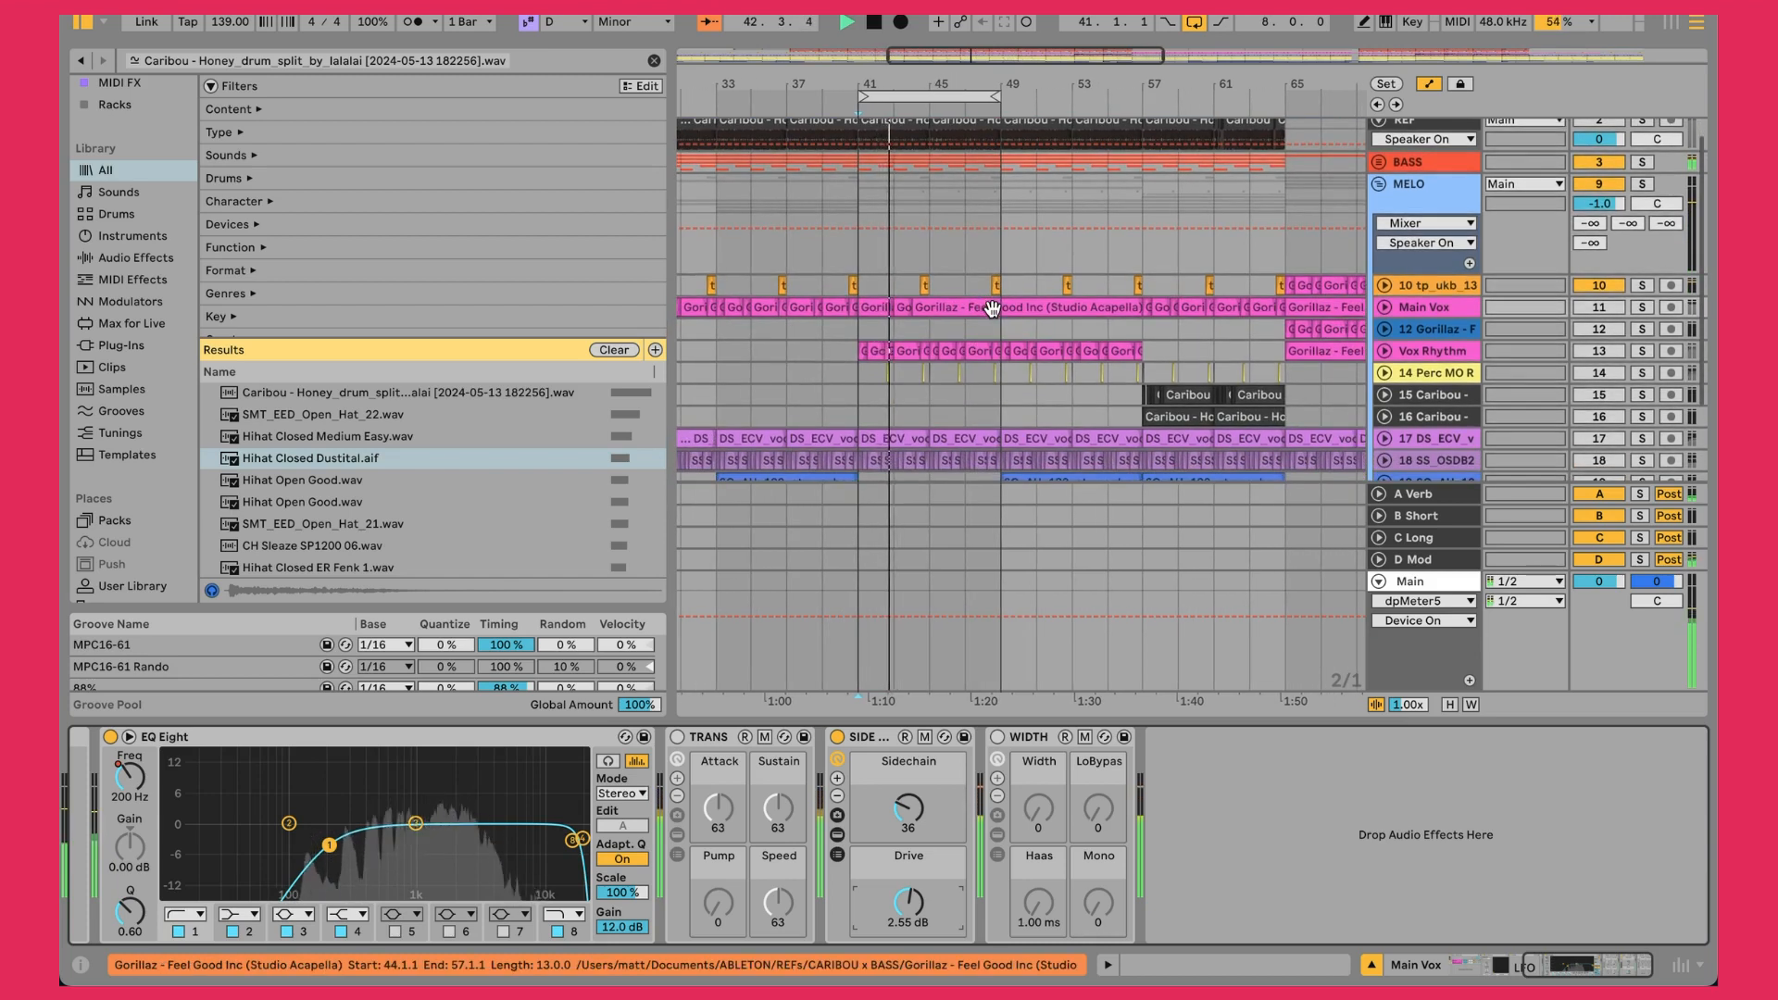
pyautogui.hscroll(3, 991, 303)
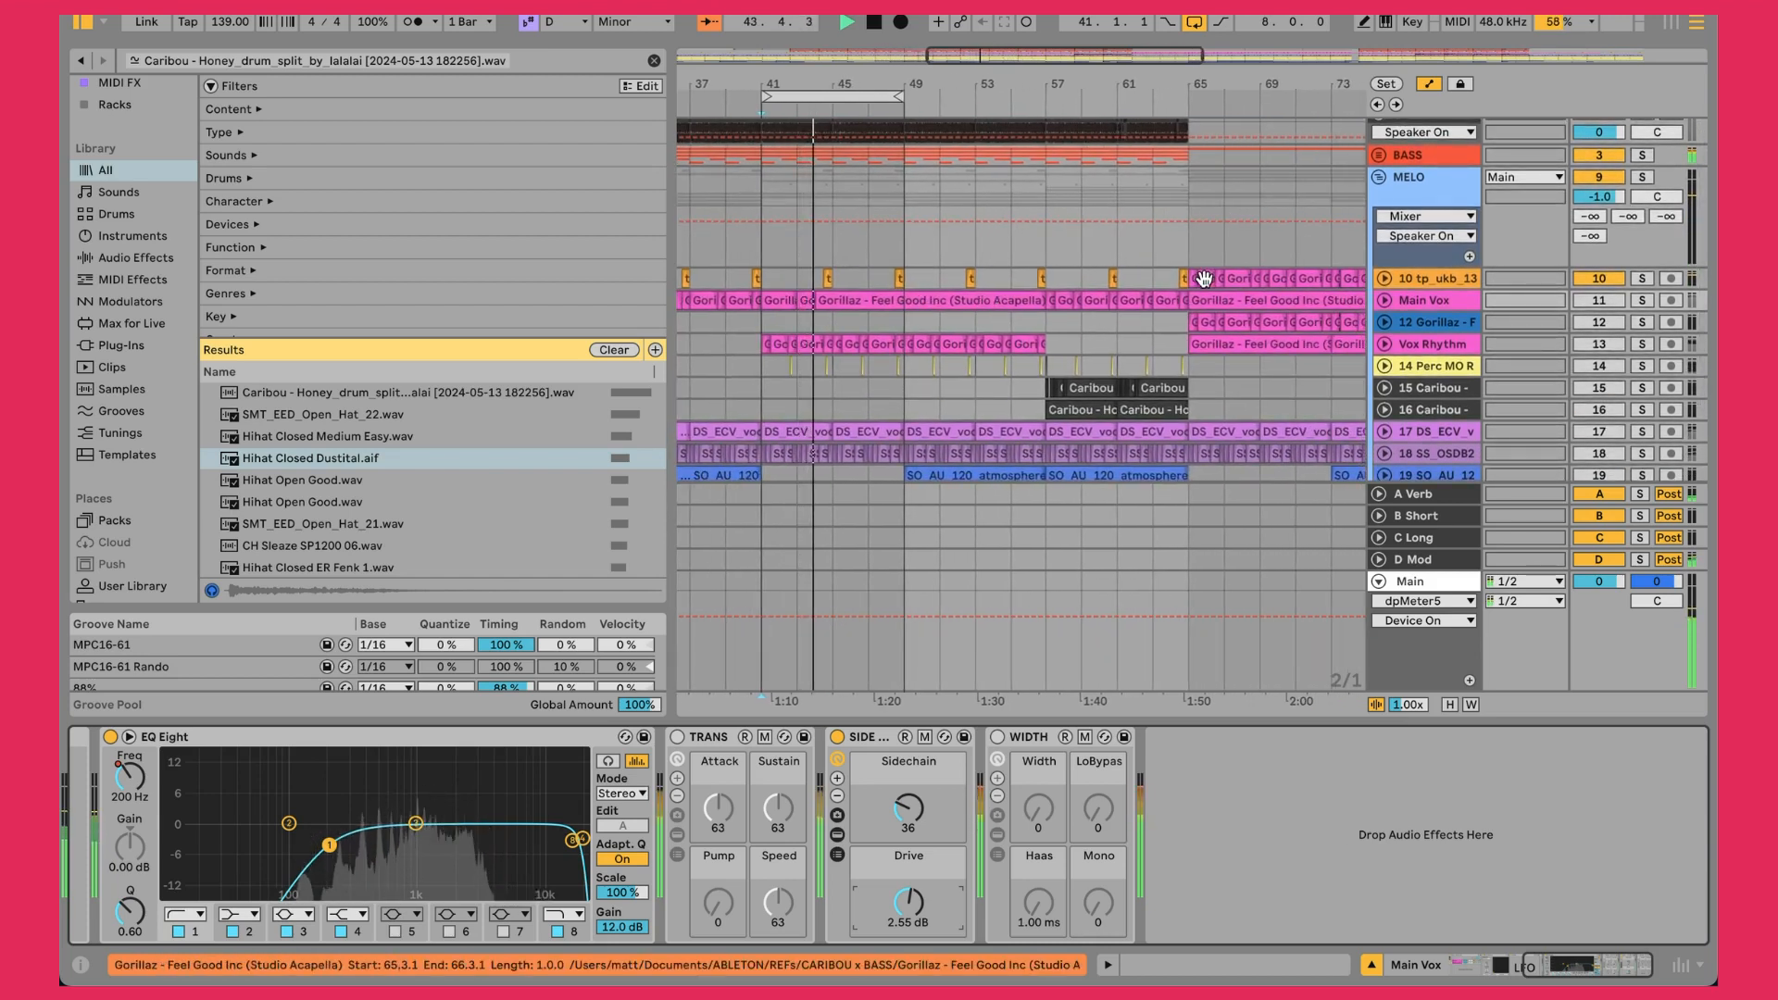
pyautogui.click(1435, 324)
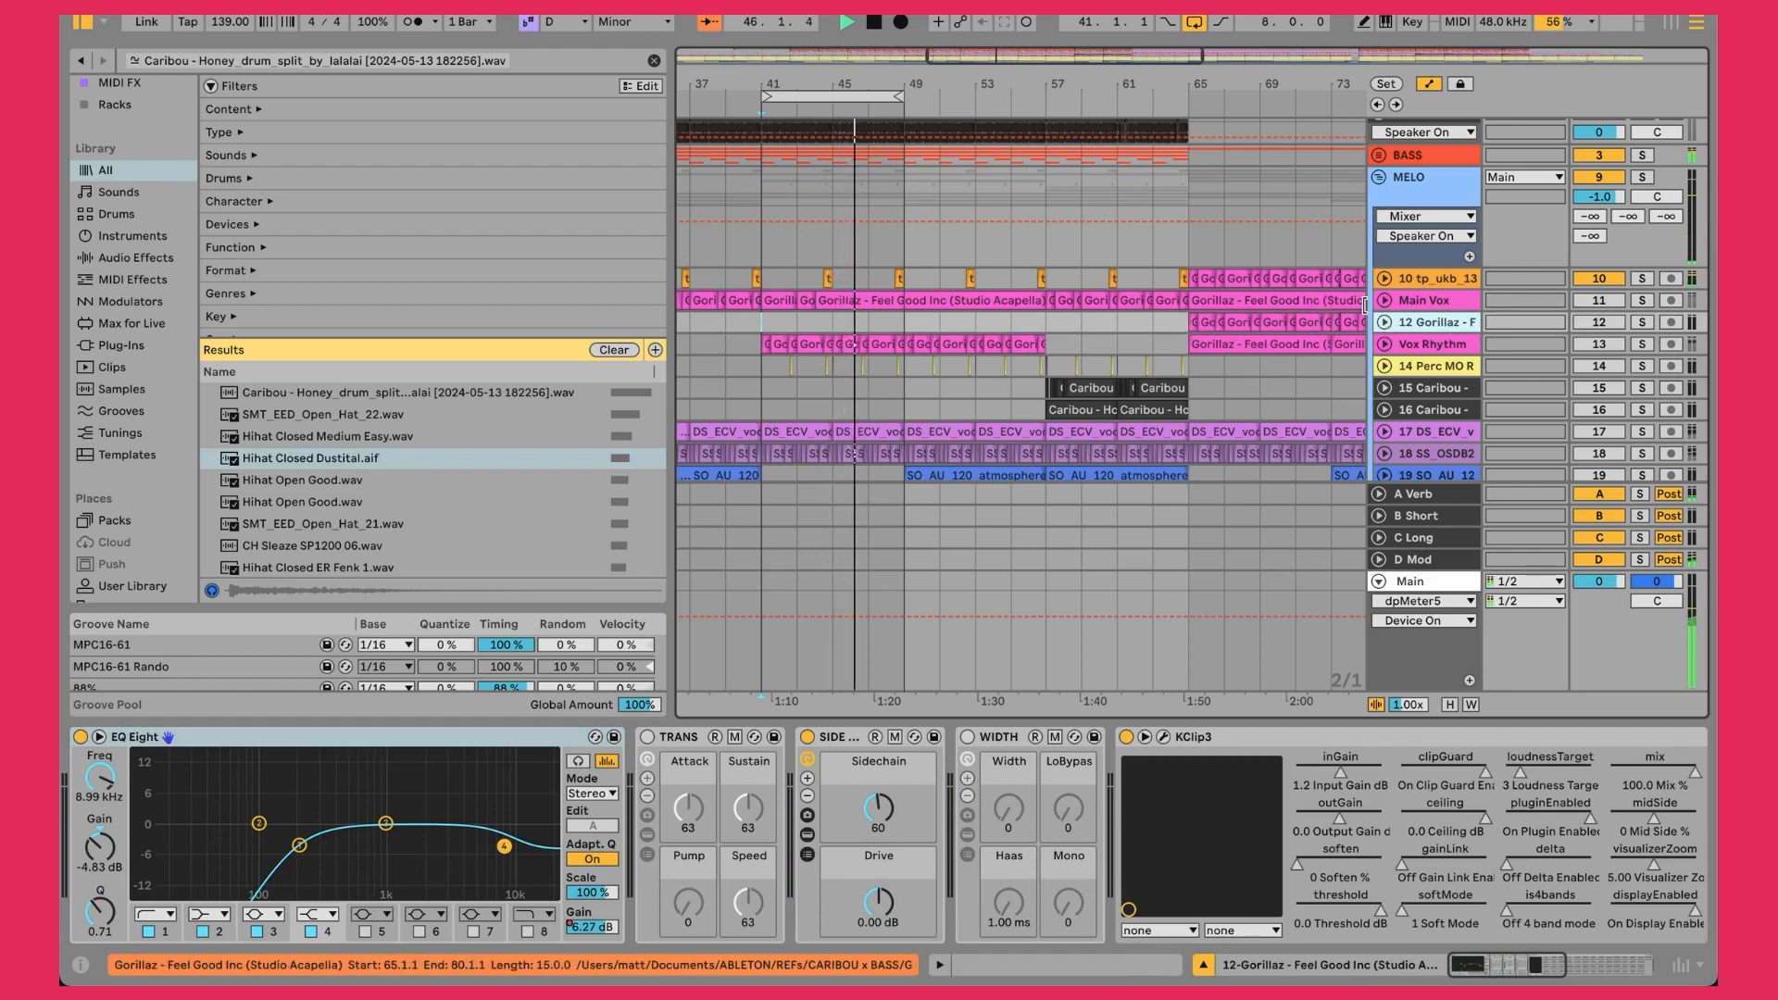
# Activate the Vox Rhythm track and unfold it to show its chopped vocal clips within the bar 41 to 49 loop
pyautogui.click(1433, 344)
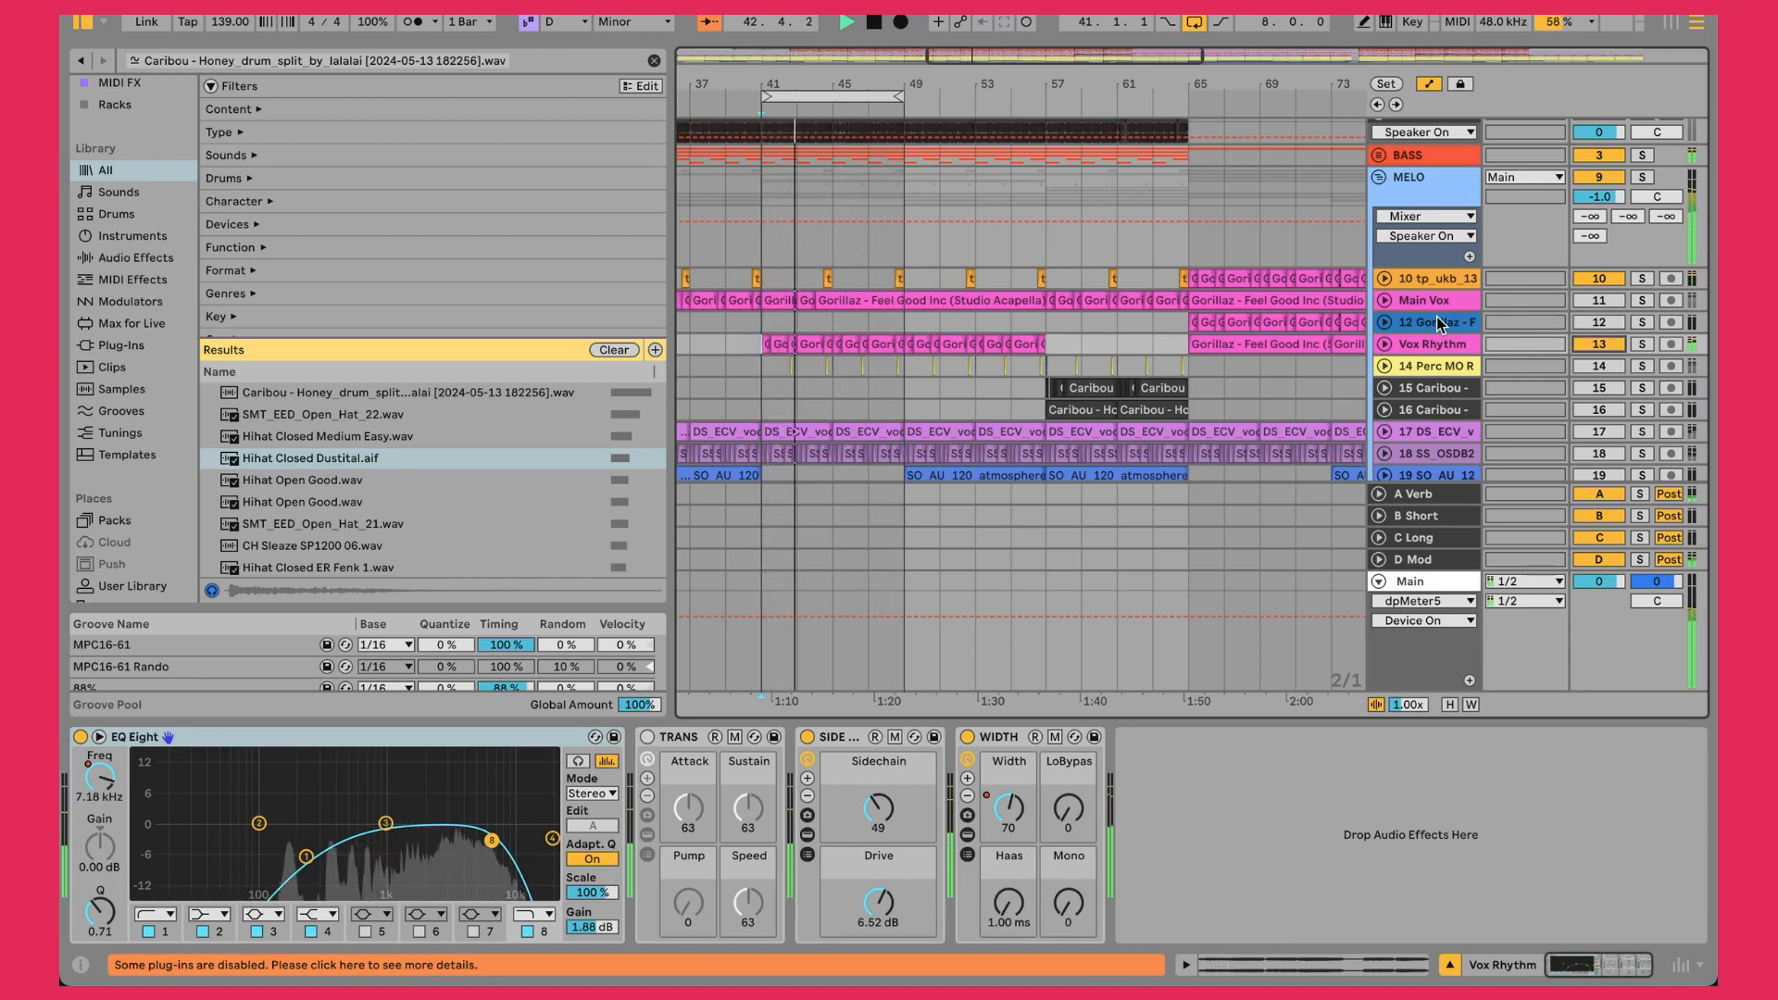
pyautogui.click(1385, 344)
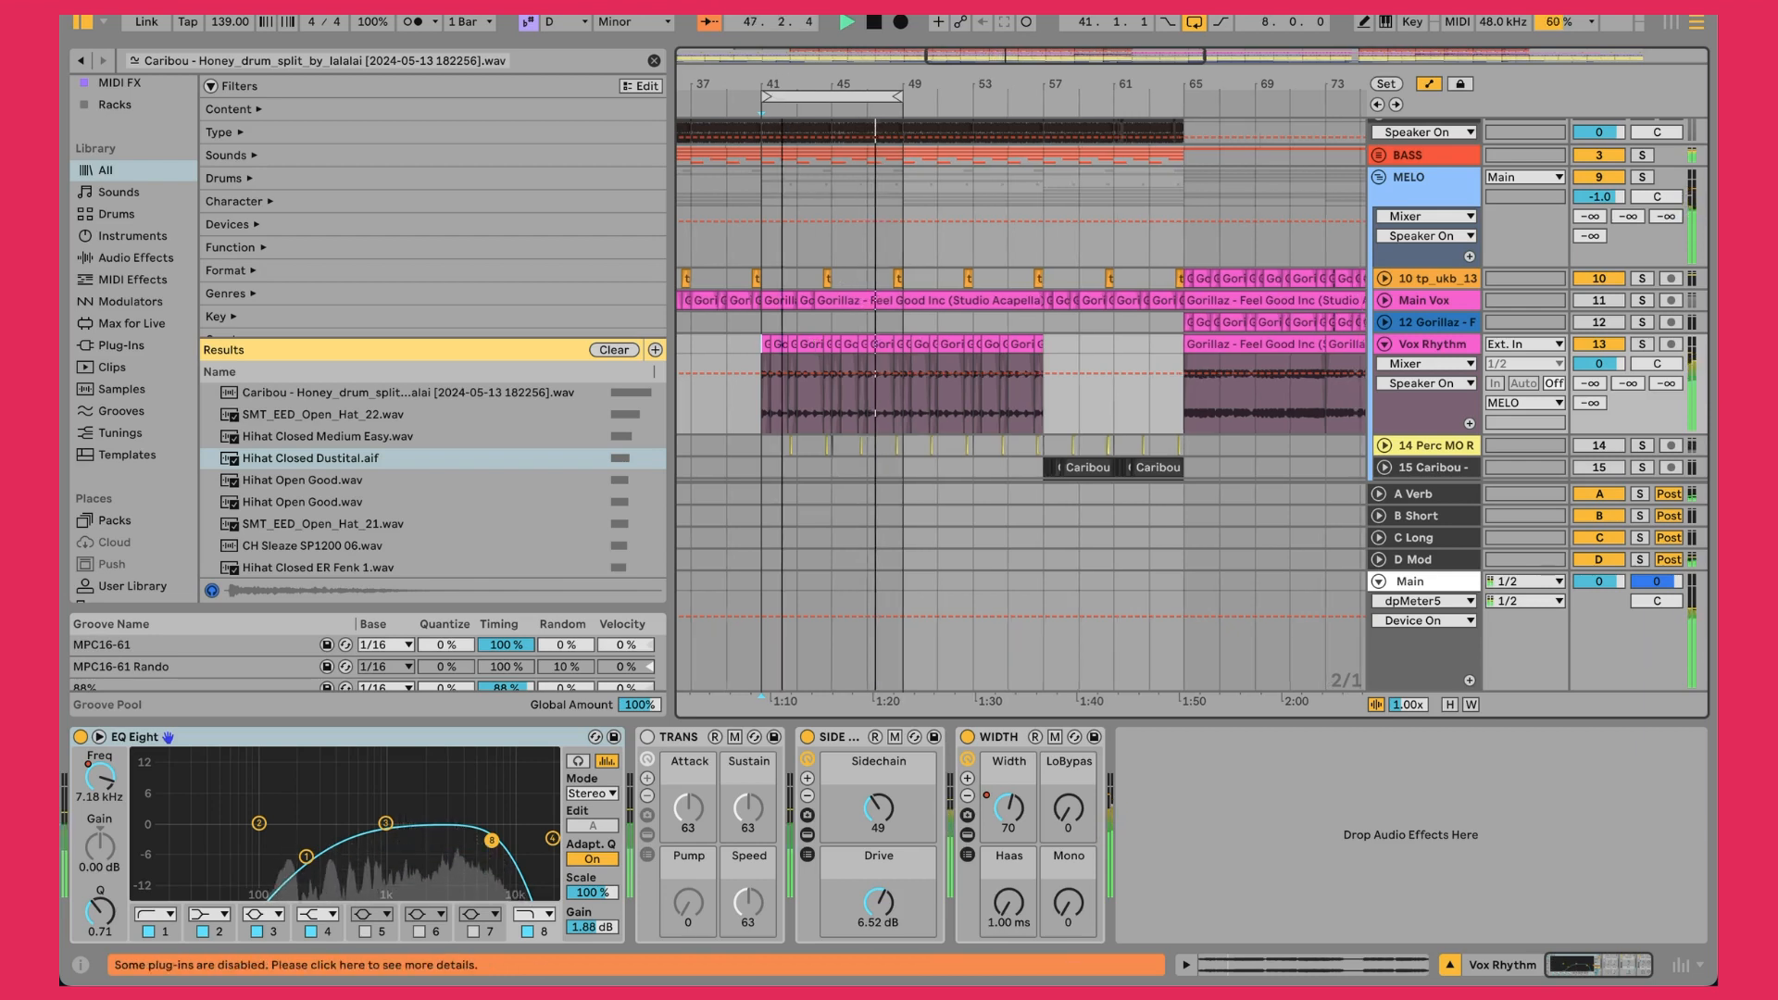
pyautogui.press('+')
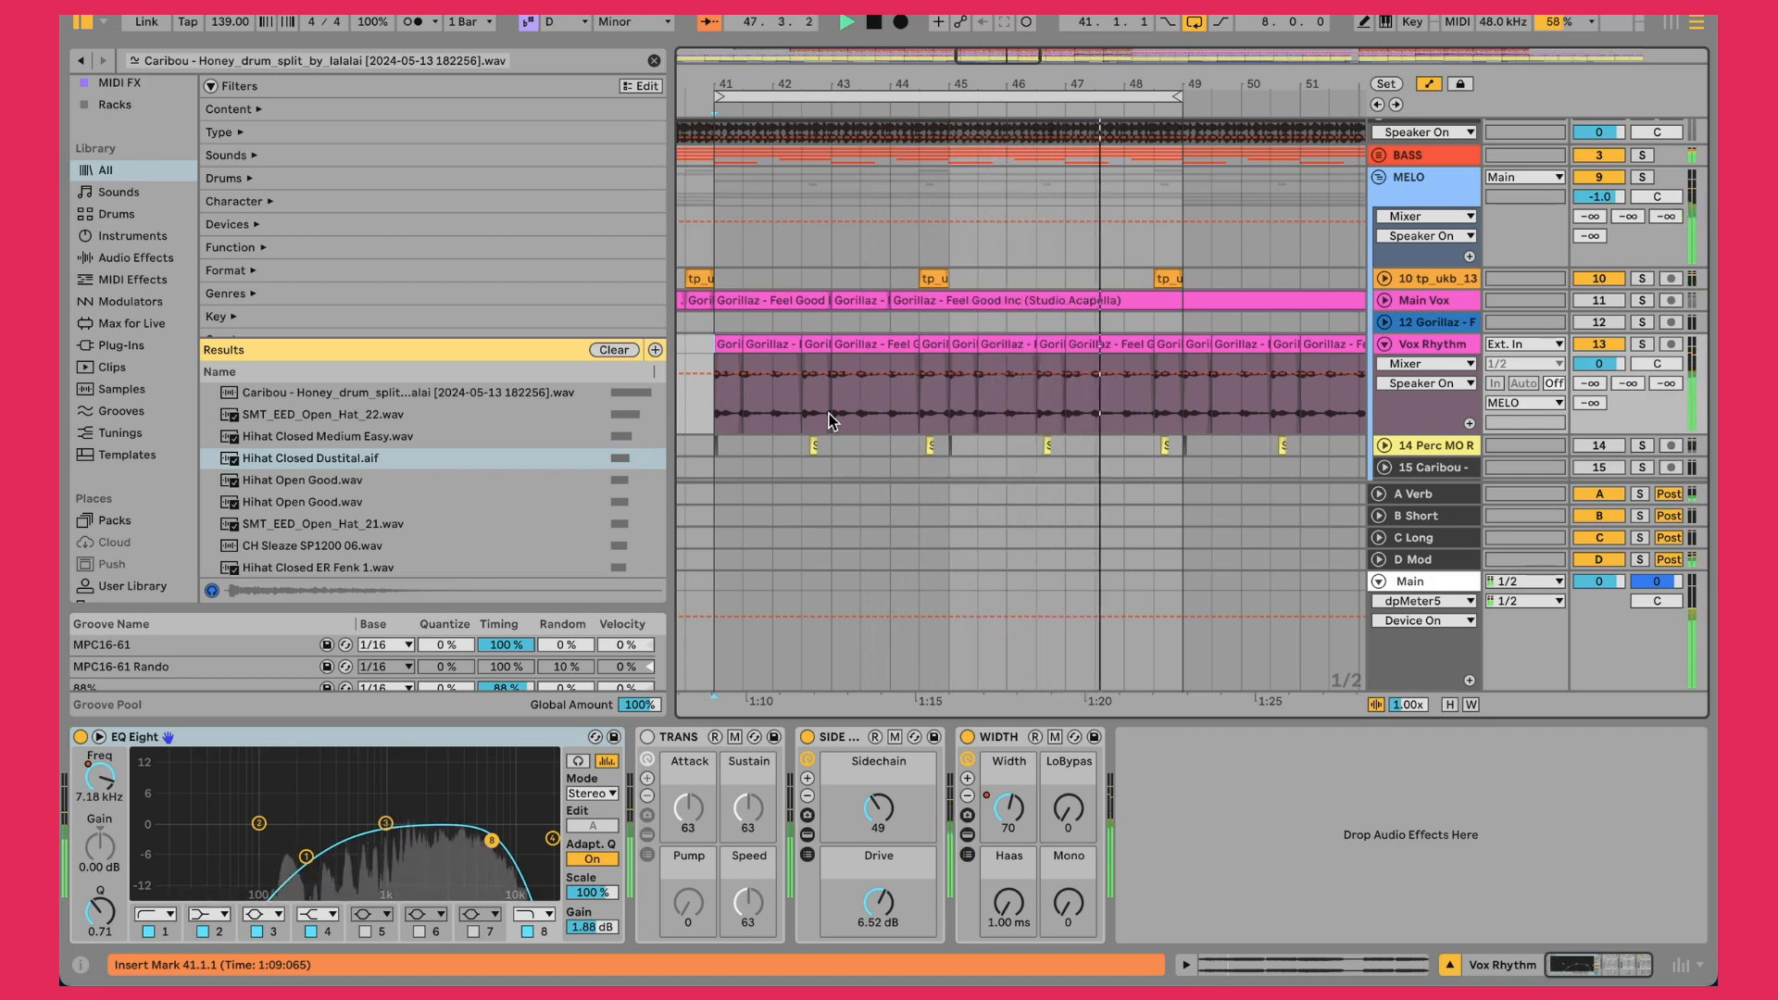
# Check the Sidechain and Drive macros of the SIDE + SAT rack on Vox Rhythm
pyautogui.scroll(-2, 949, 393)
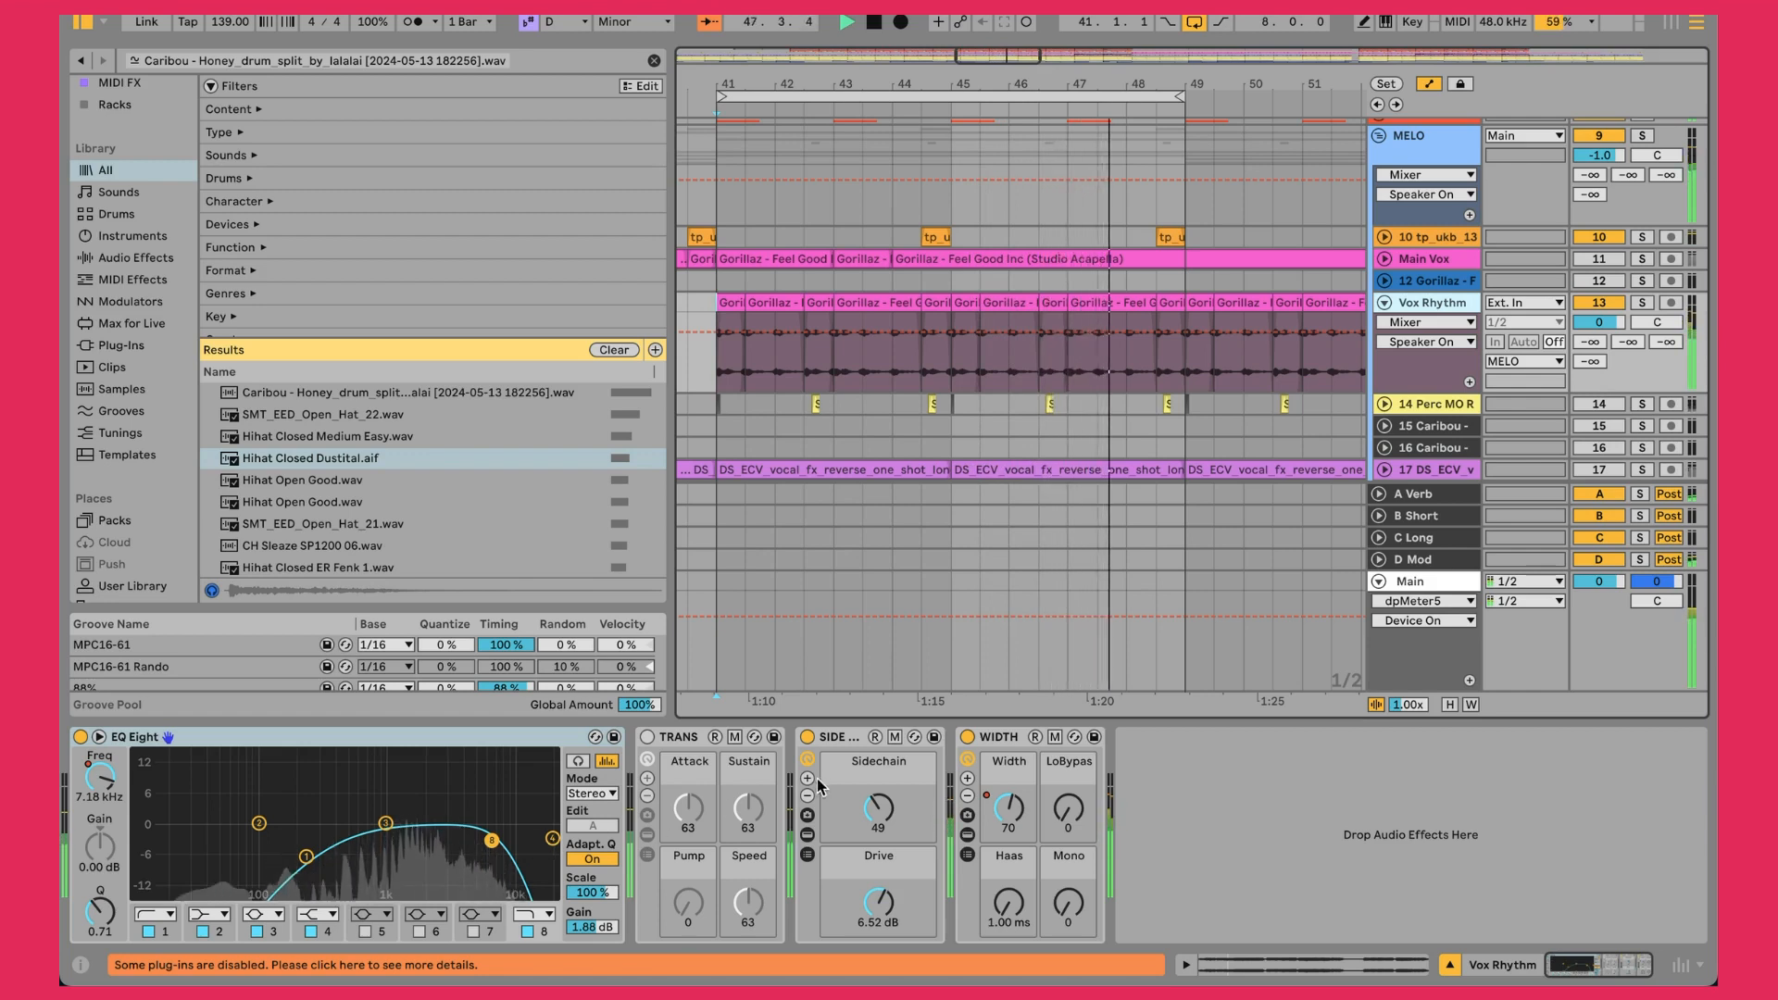
pyautogui.click(896, 814)
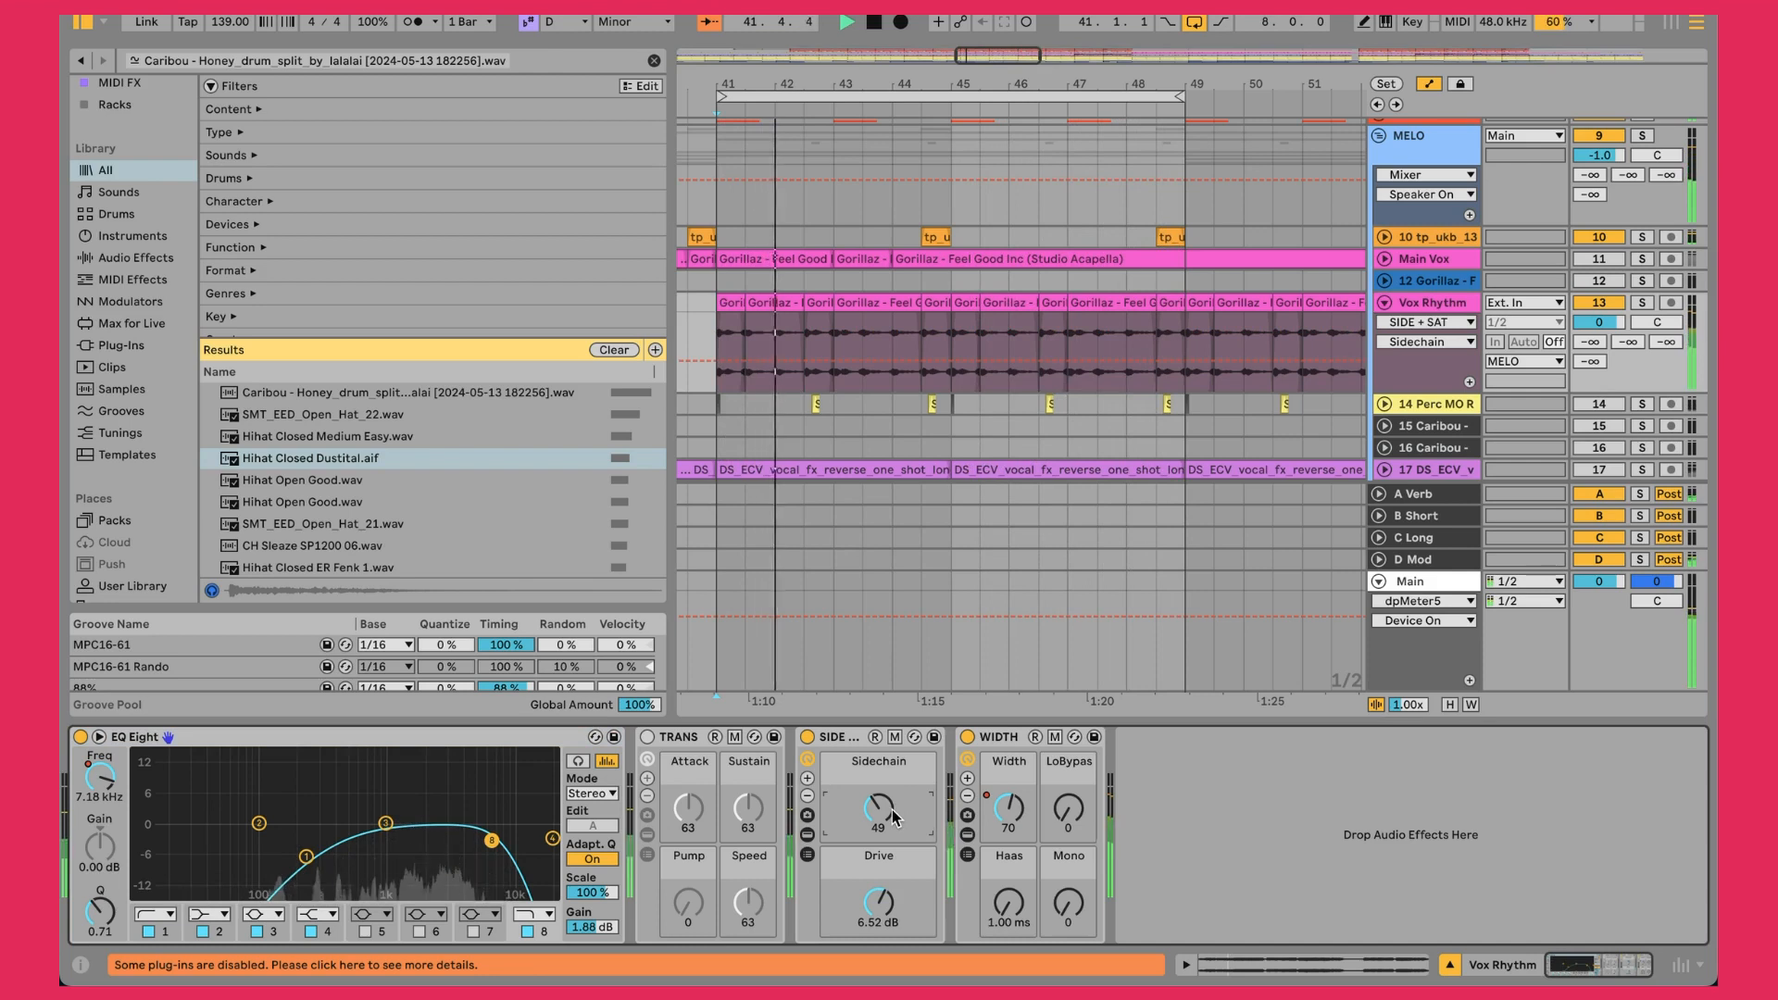
pyautogui.click(877, 902)
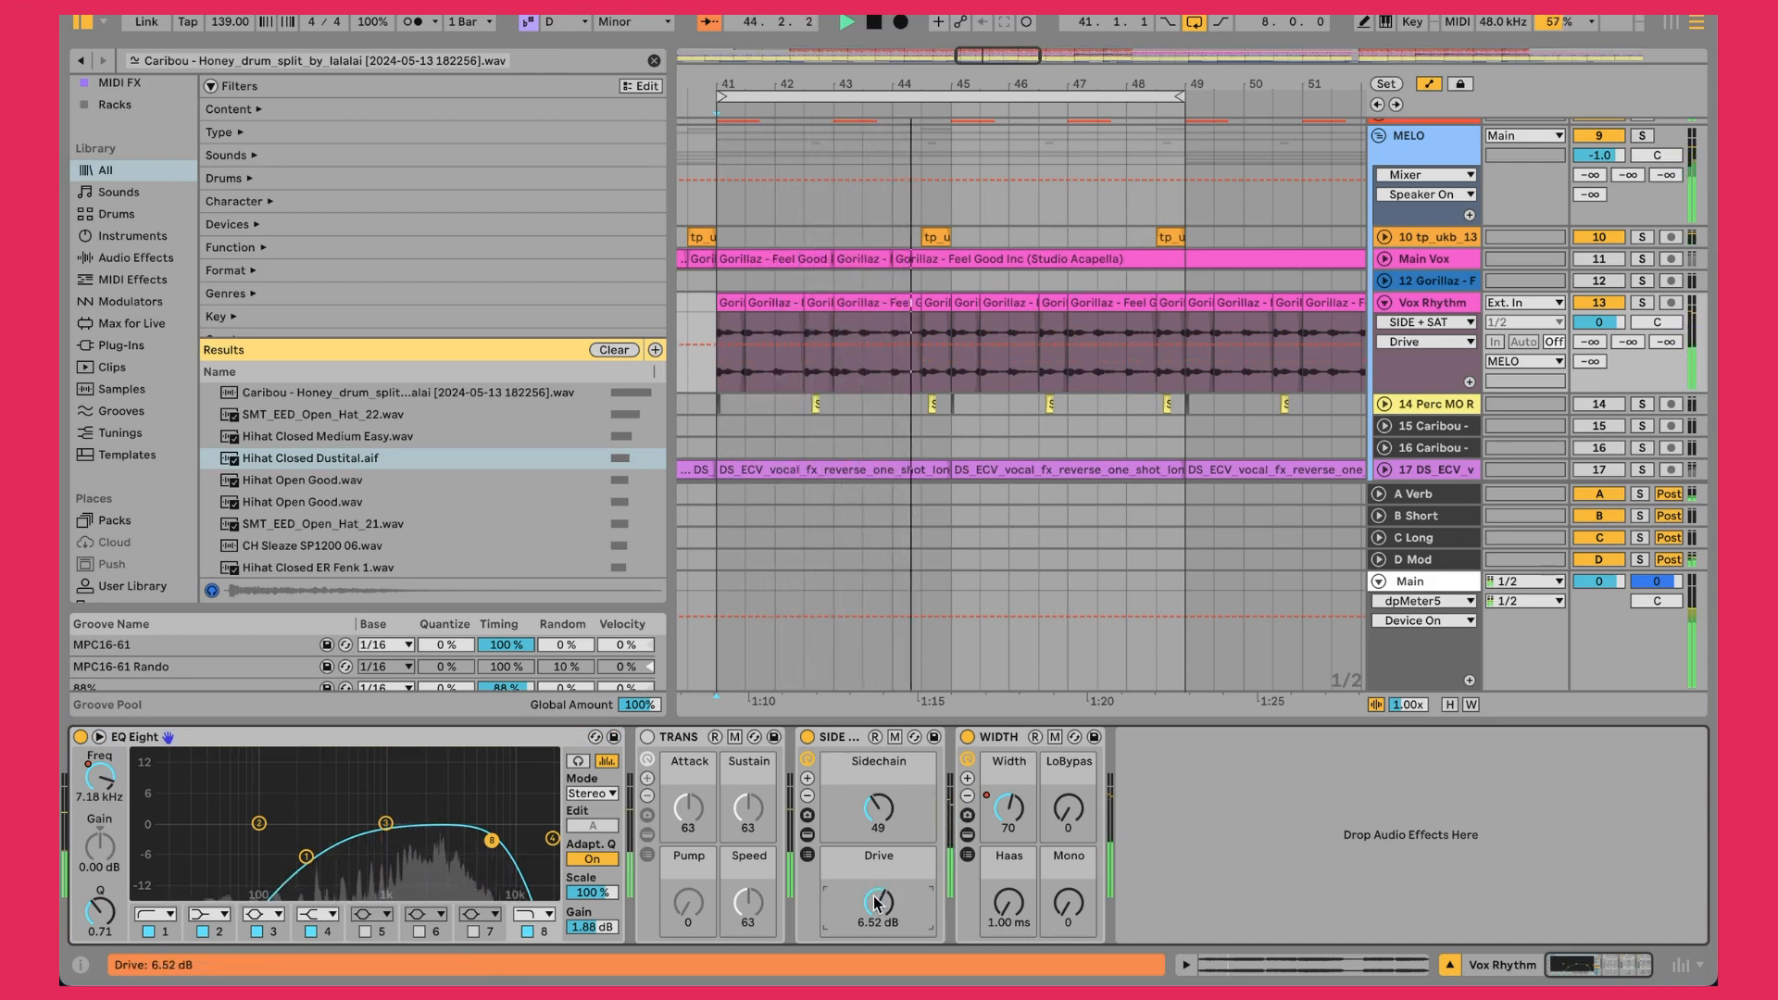
# Inspect the Wider plug-in inside Vox Rhythm's WIDTH rack, then hide the plug-in window and the rack's devices
pyautogui.click(967, 832)
pyautogui.click(1155, 737)
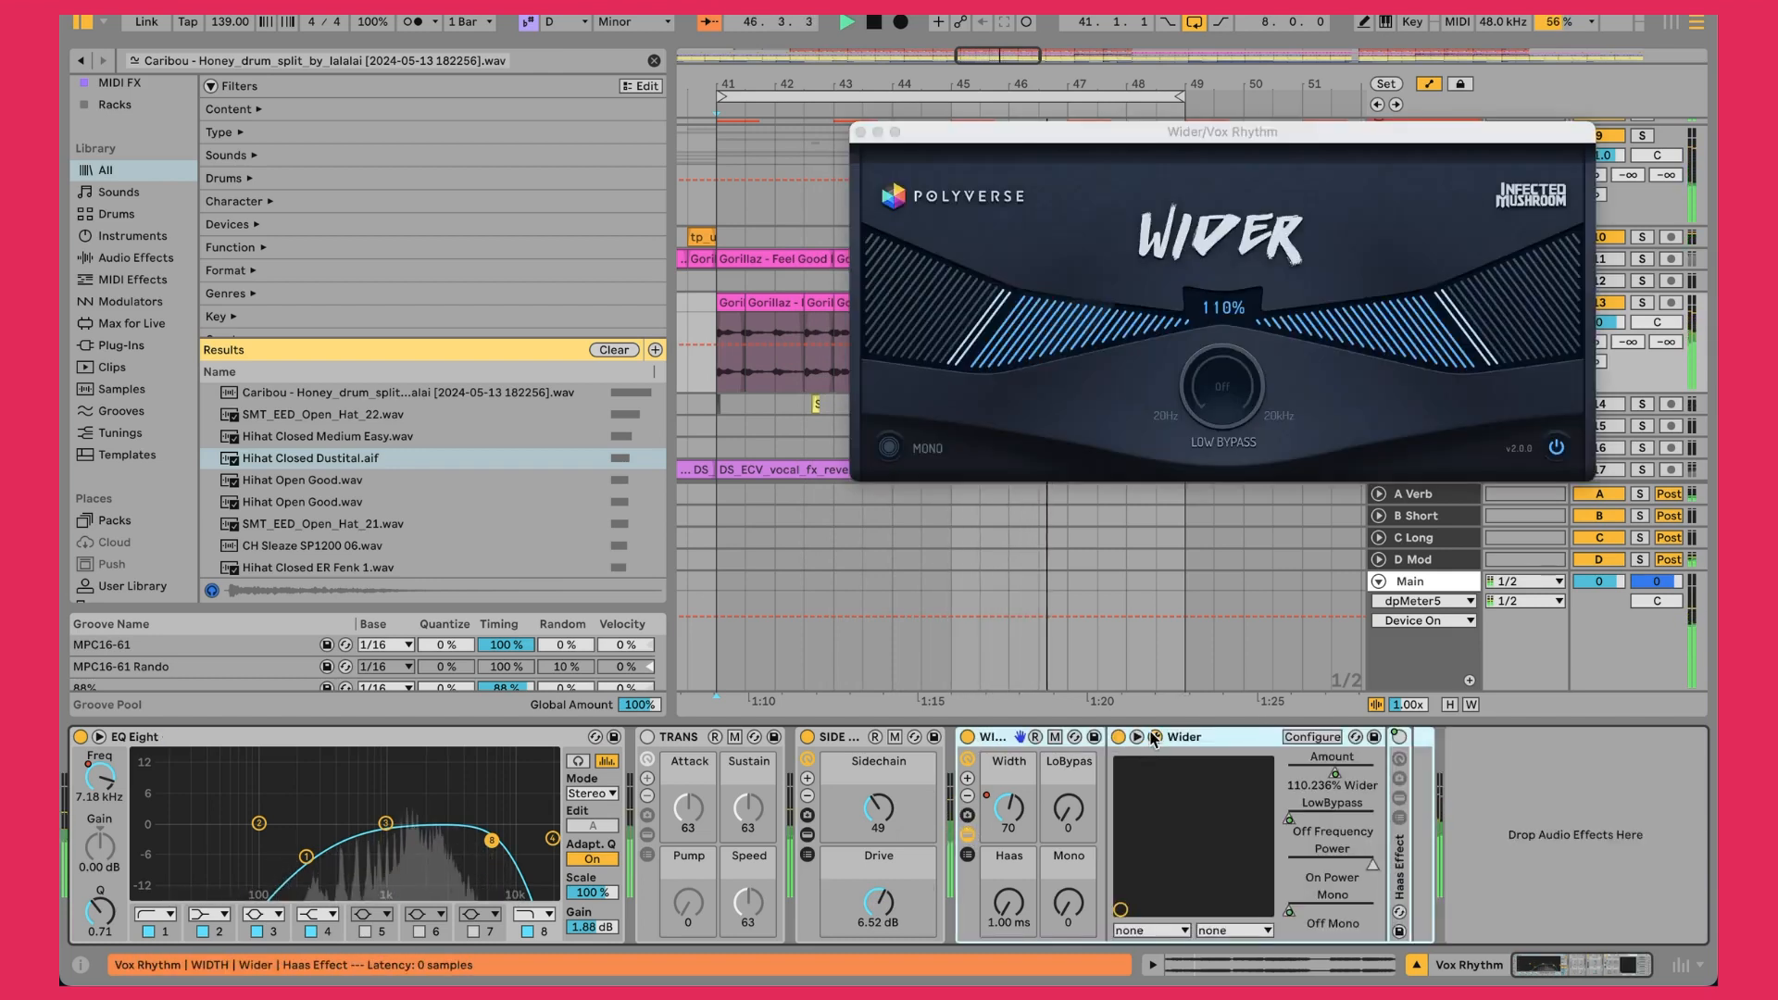
pyautogui.click(1155, 737)
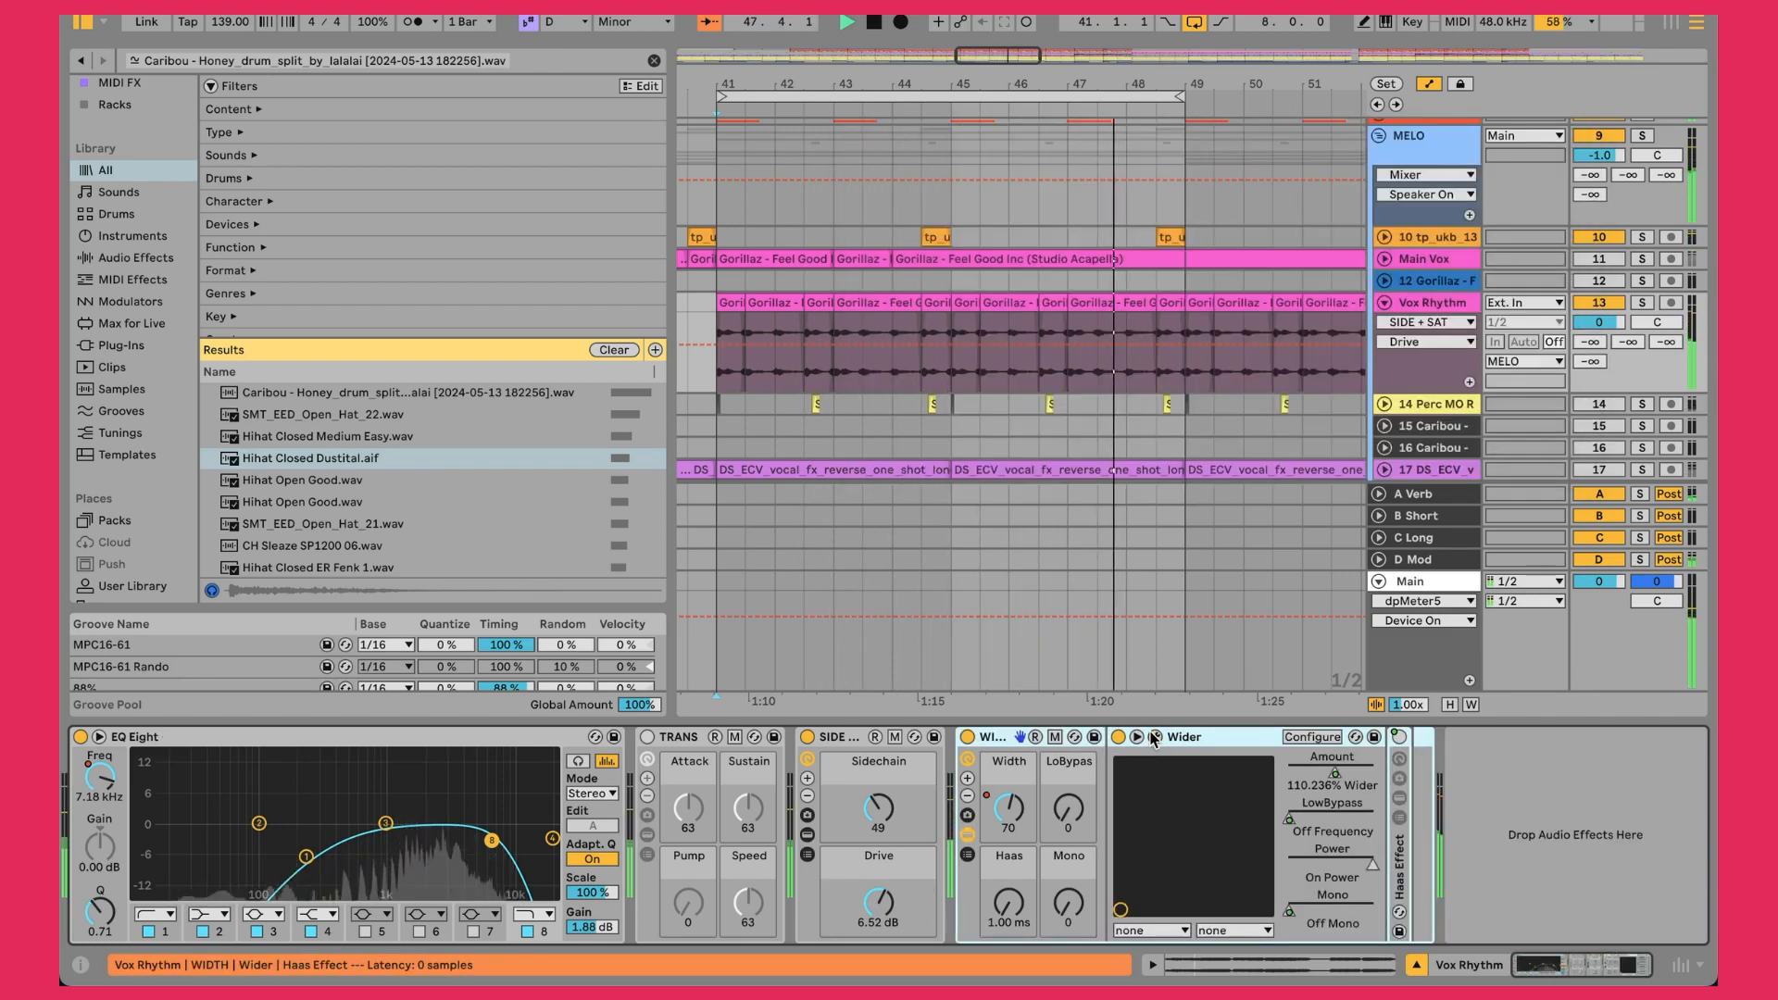
pyautogui.click(967, 836)
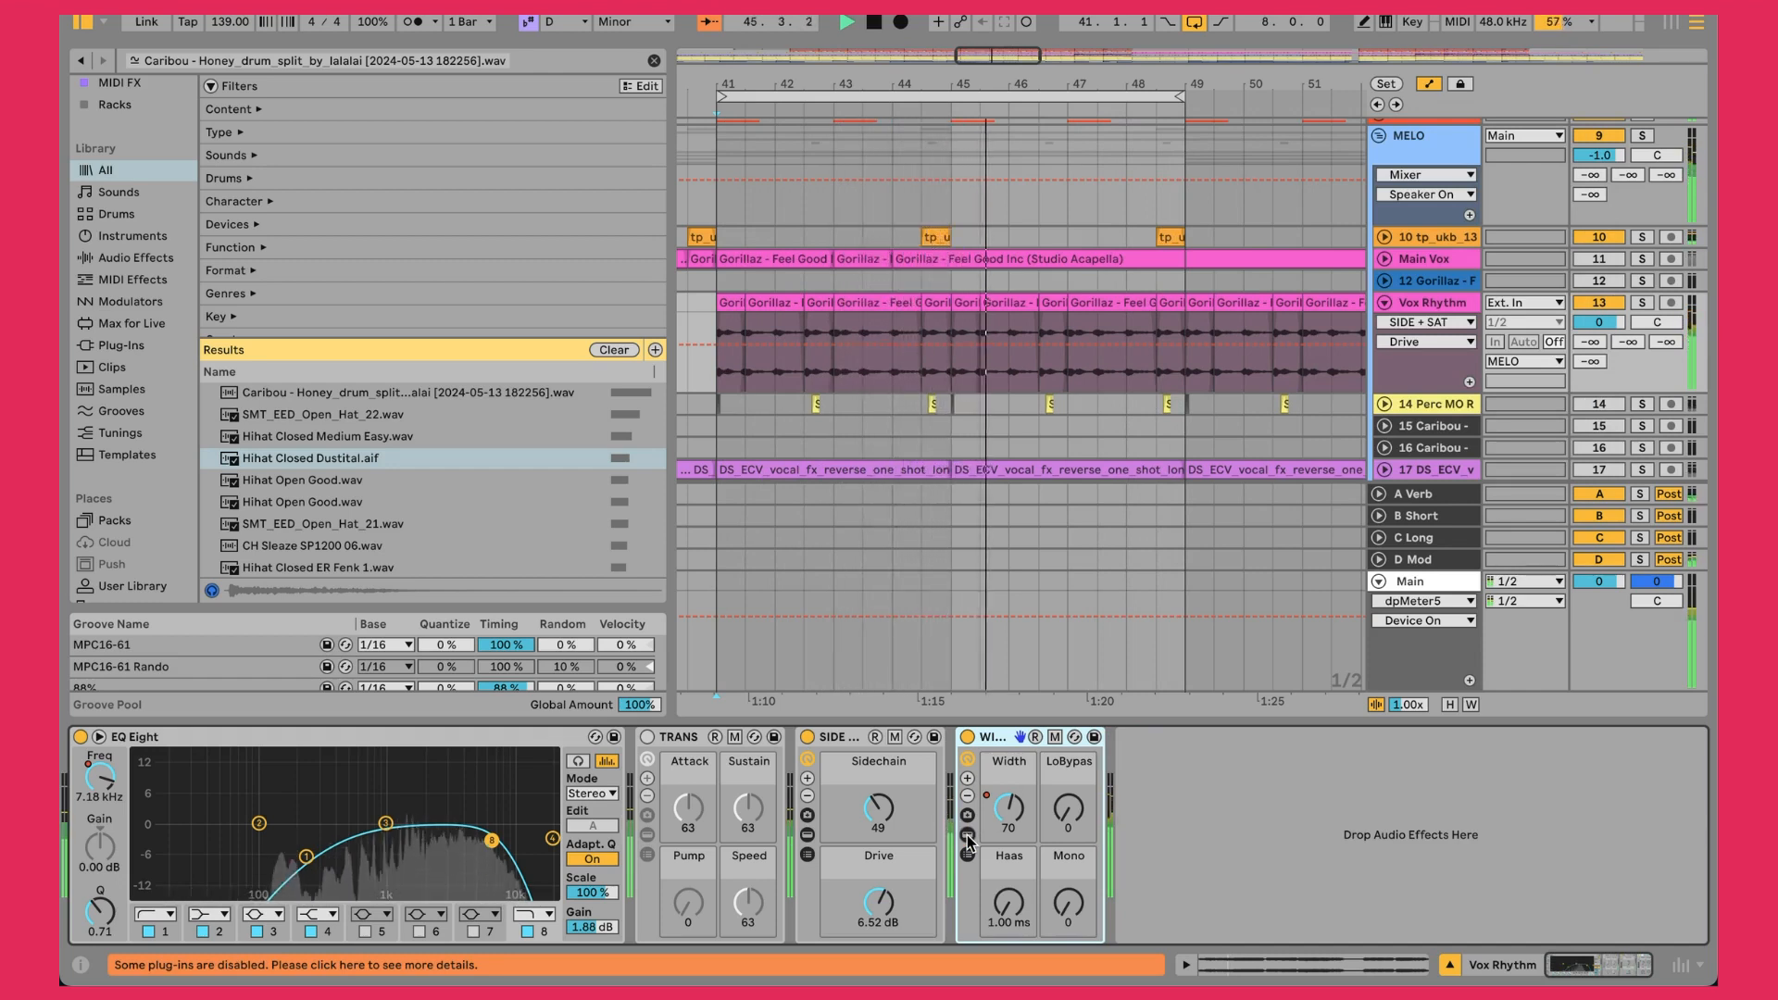
# Audition Main Vox together with Vox Rhythm by switching Main Vox on and off again
pyautogui.click(1607, 260)
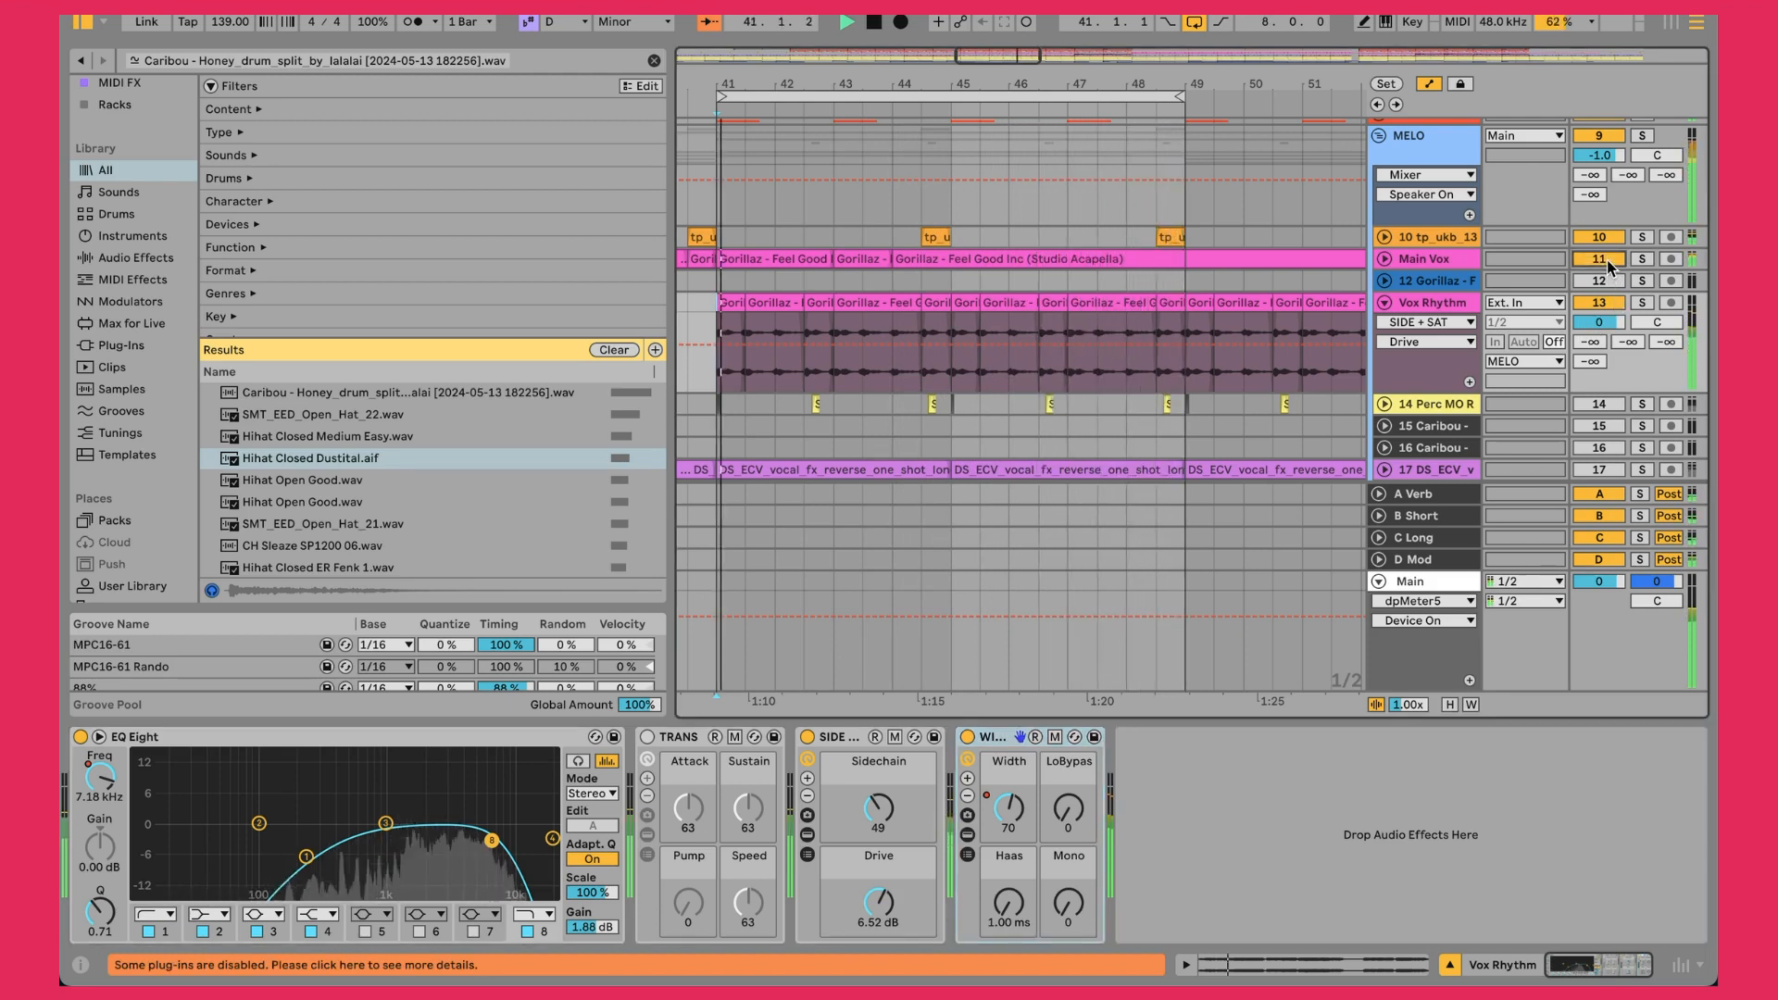
pyautogui.click(1608, 259)
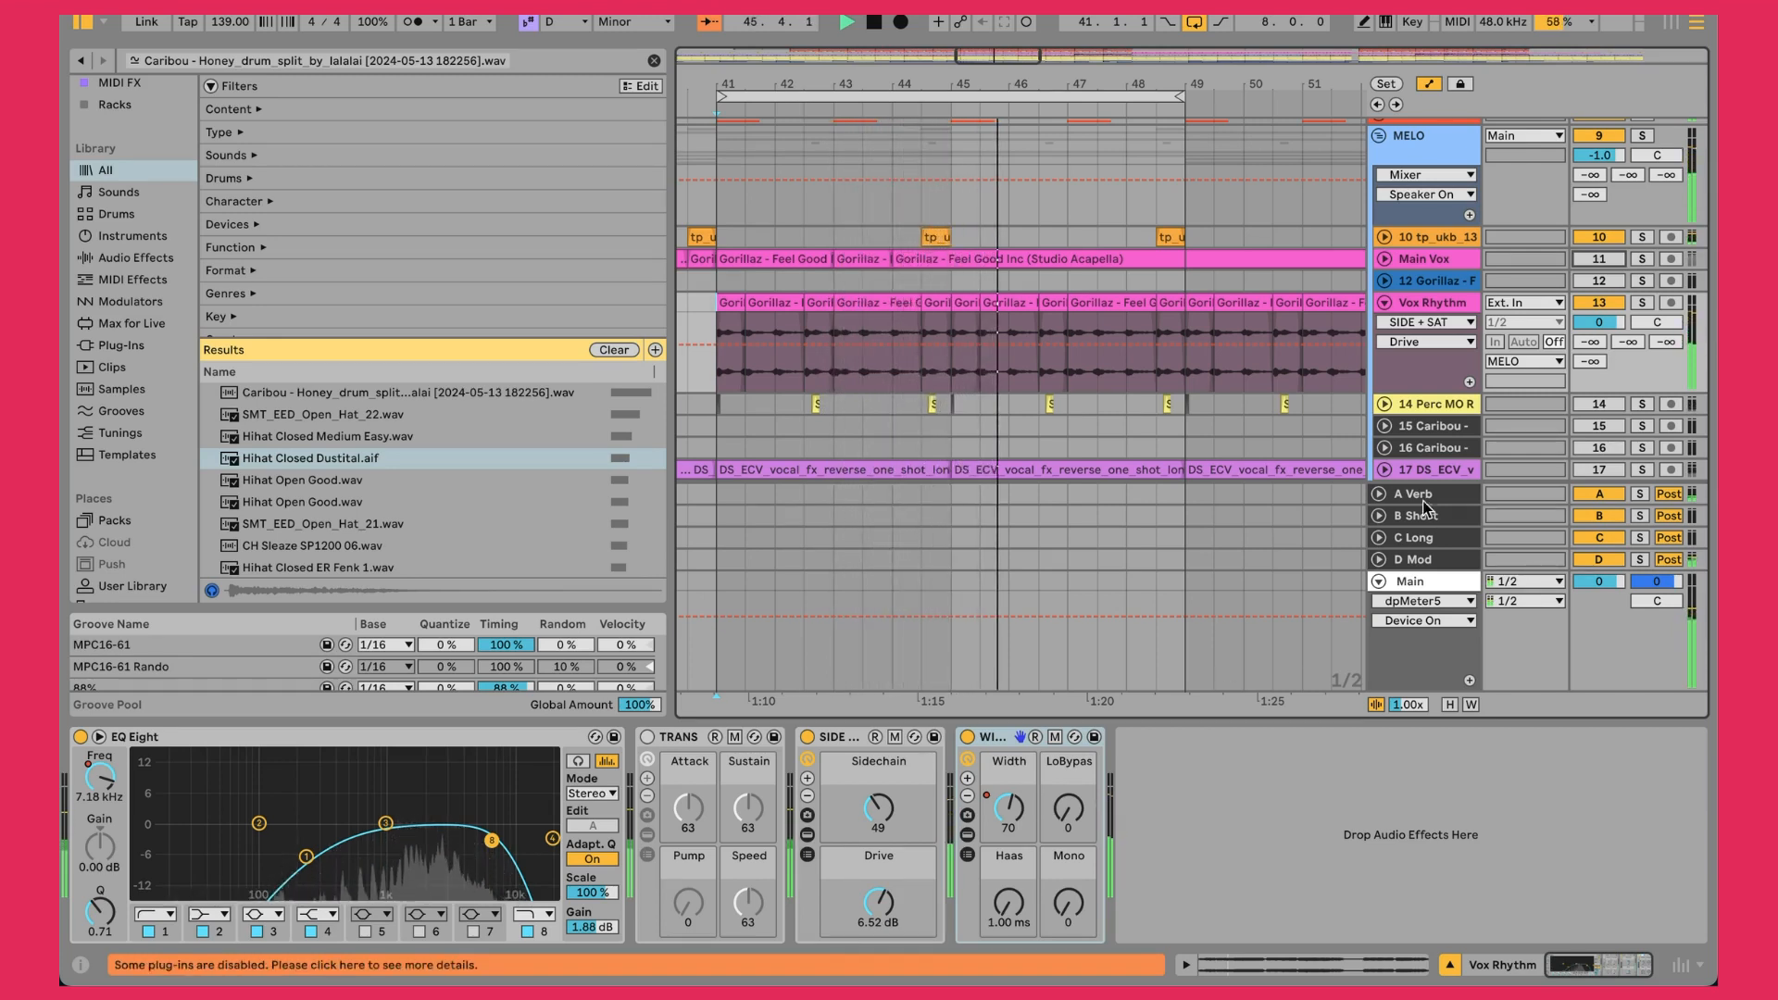
# Fold the Vox Rhythm track, then unfold and solo the percussion track 14
pyautogui.click(1382, 303)
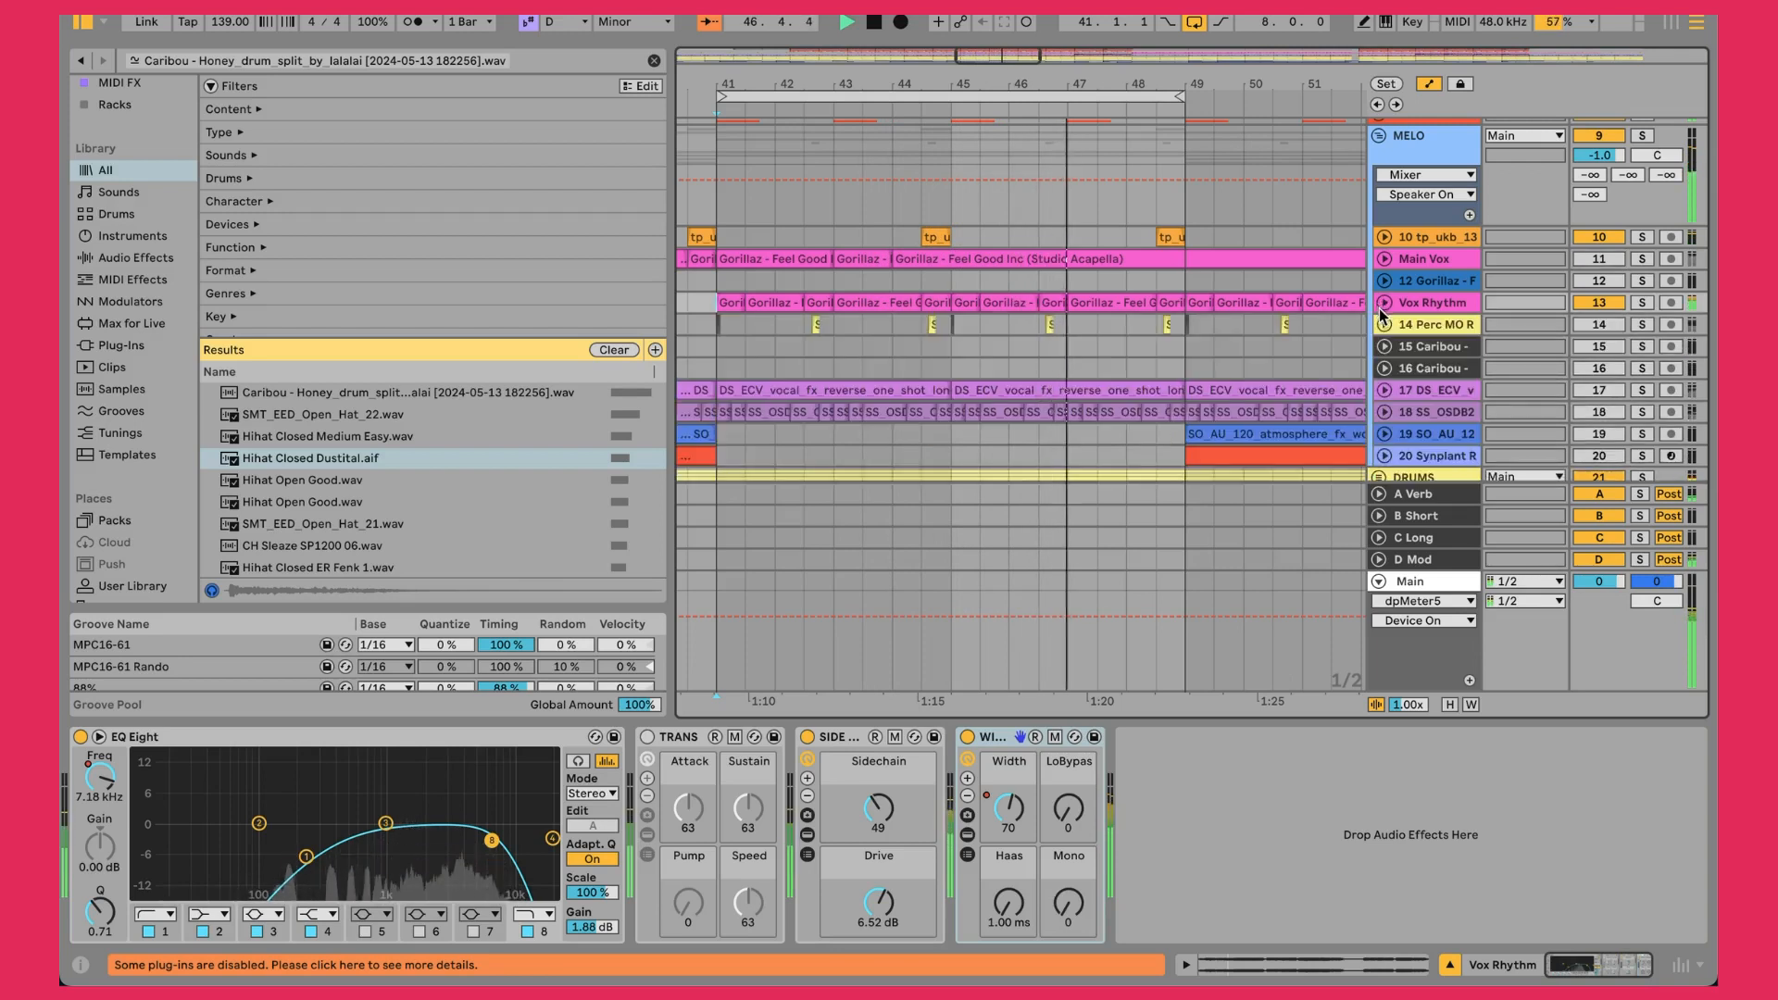
pyautogui.click(1383, 324)
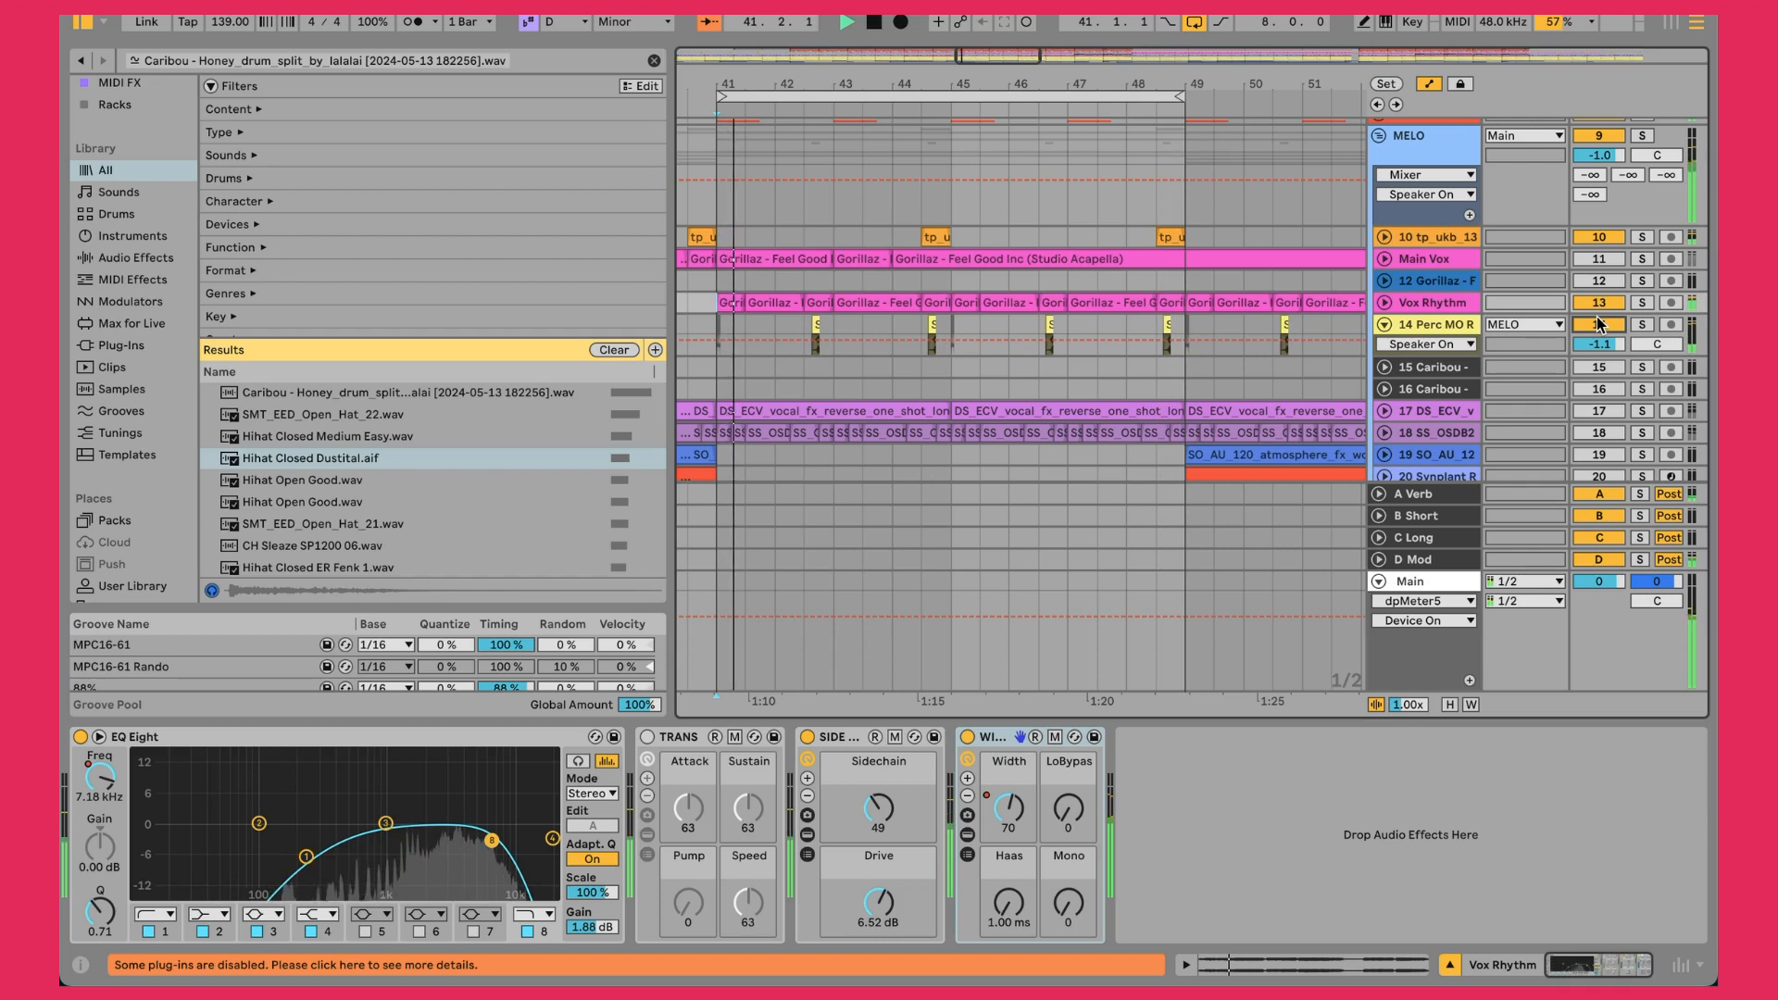
pyautogui.click(1643, 325)
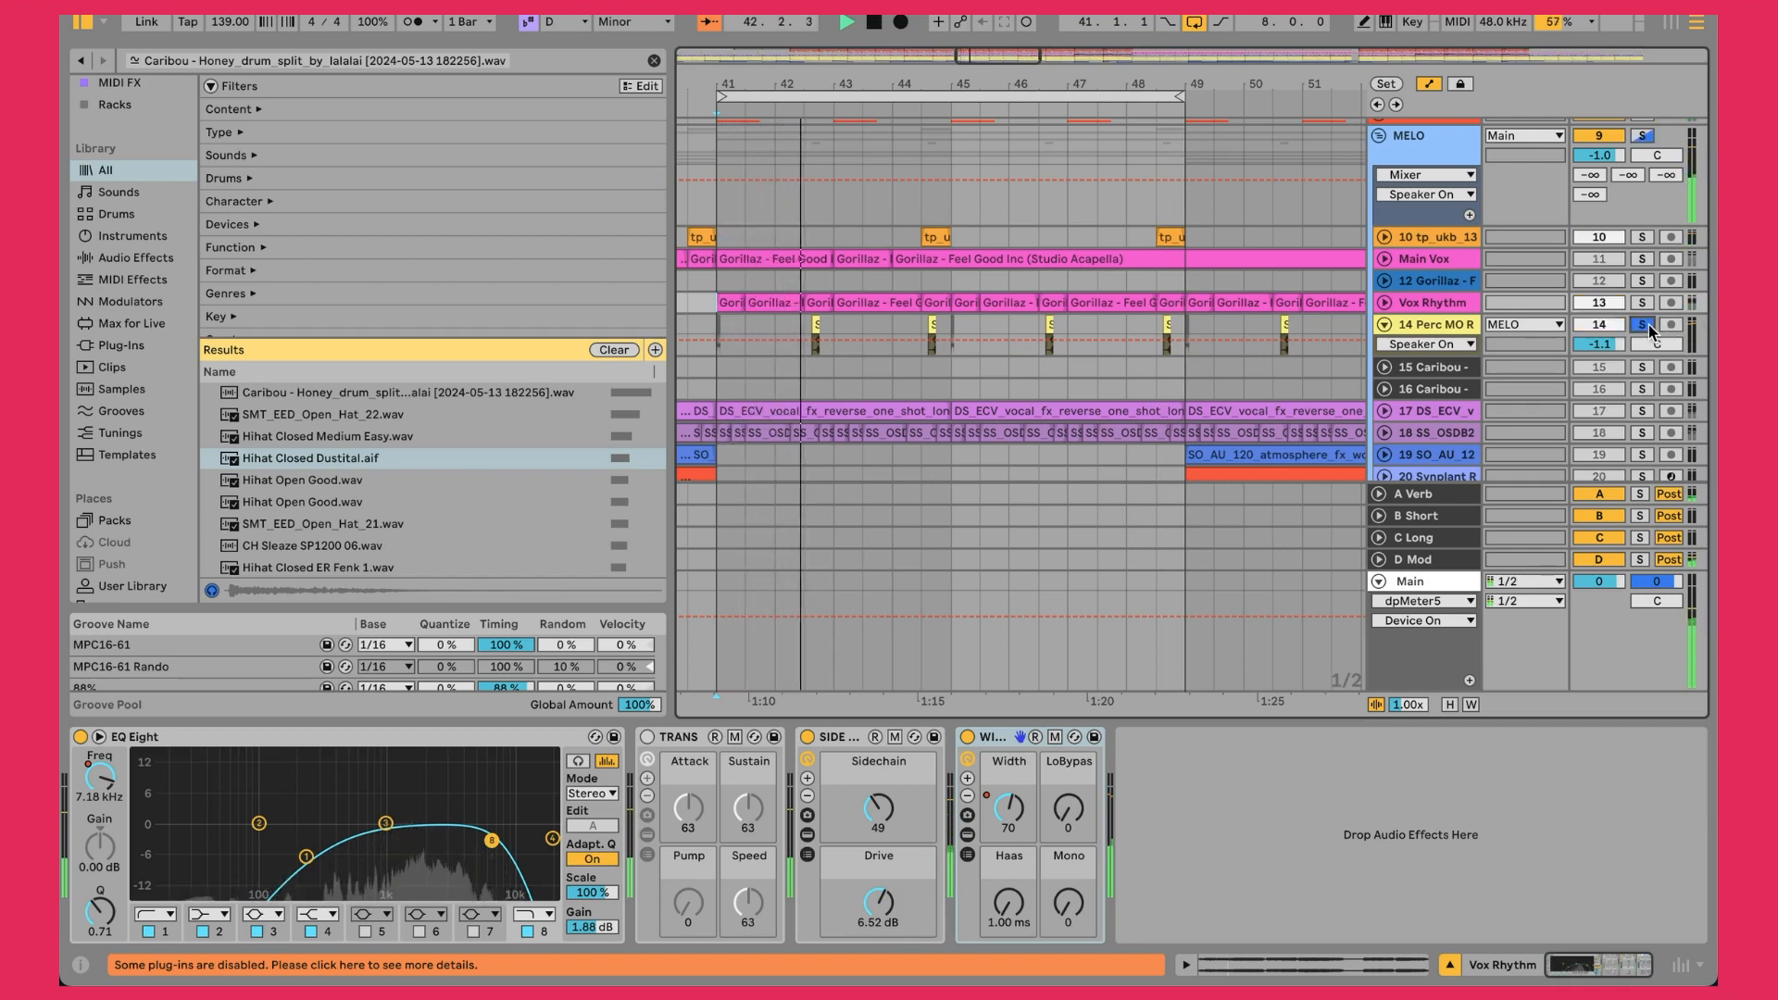
# Unsolo percussion track 14, bring up its device chain and select its clip at 46.3.1
pyautogui.click(1648, 324)
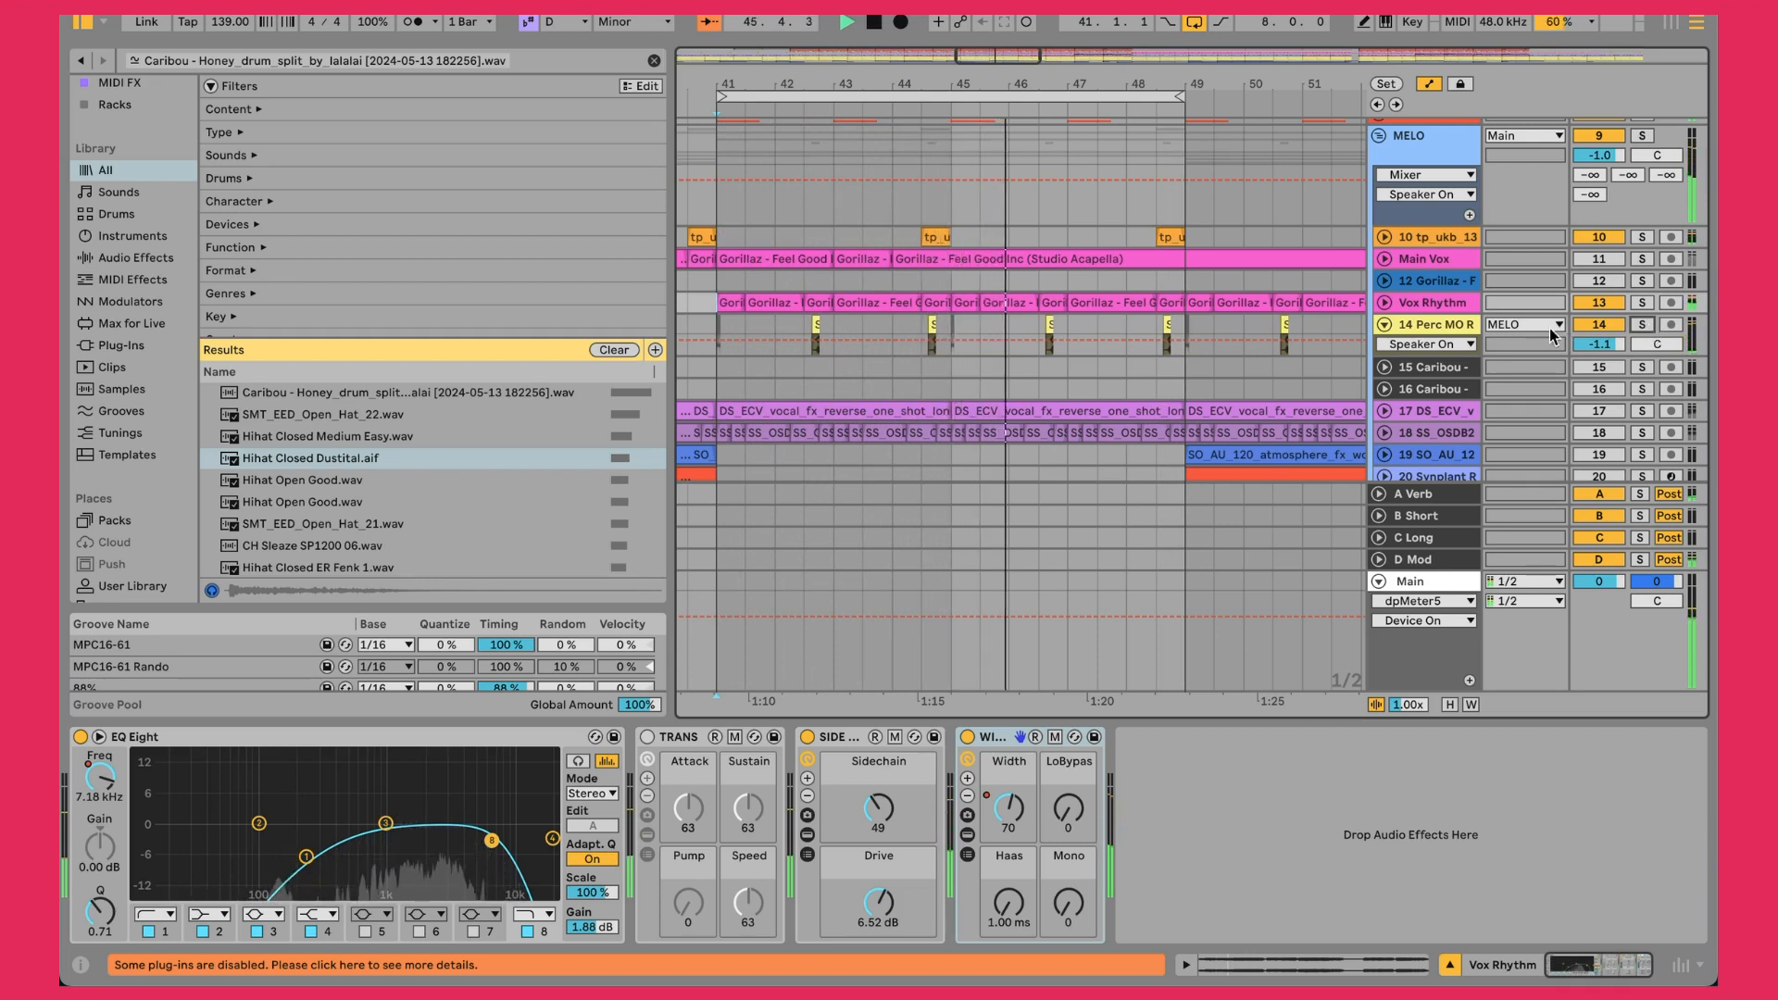
pyautogui.click(1443, 324)
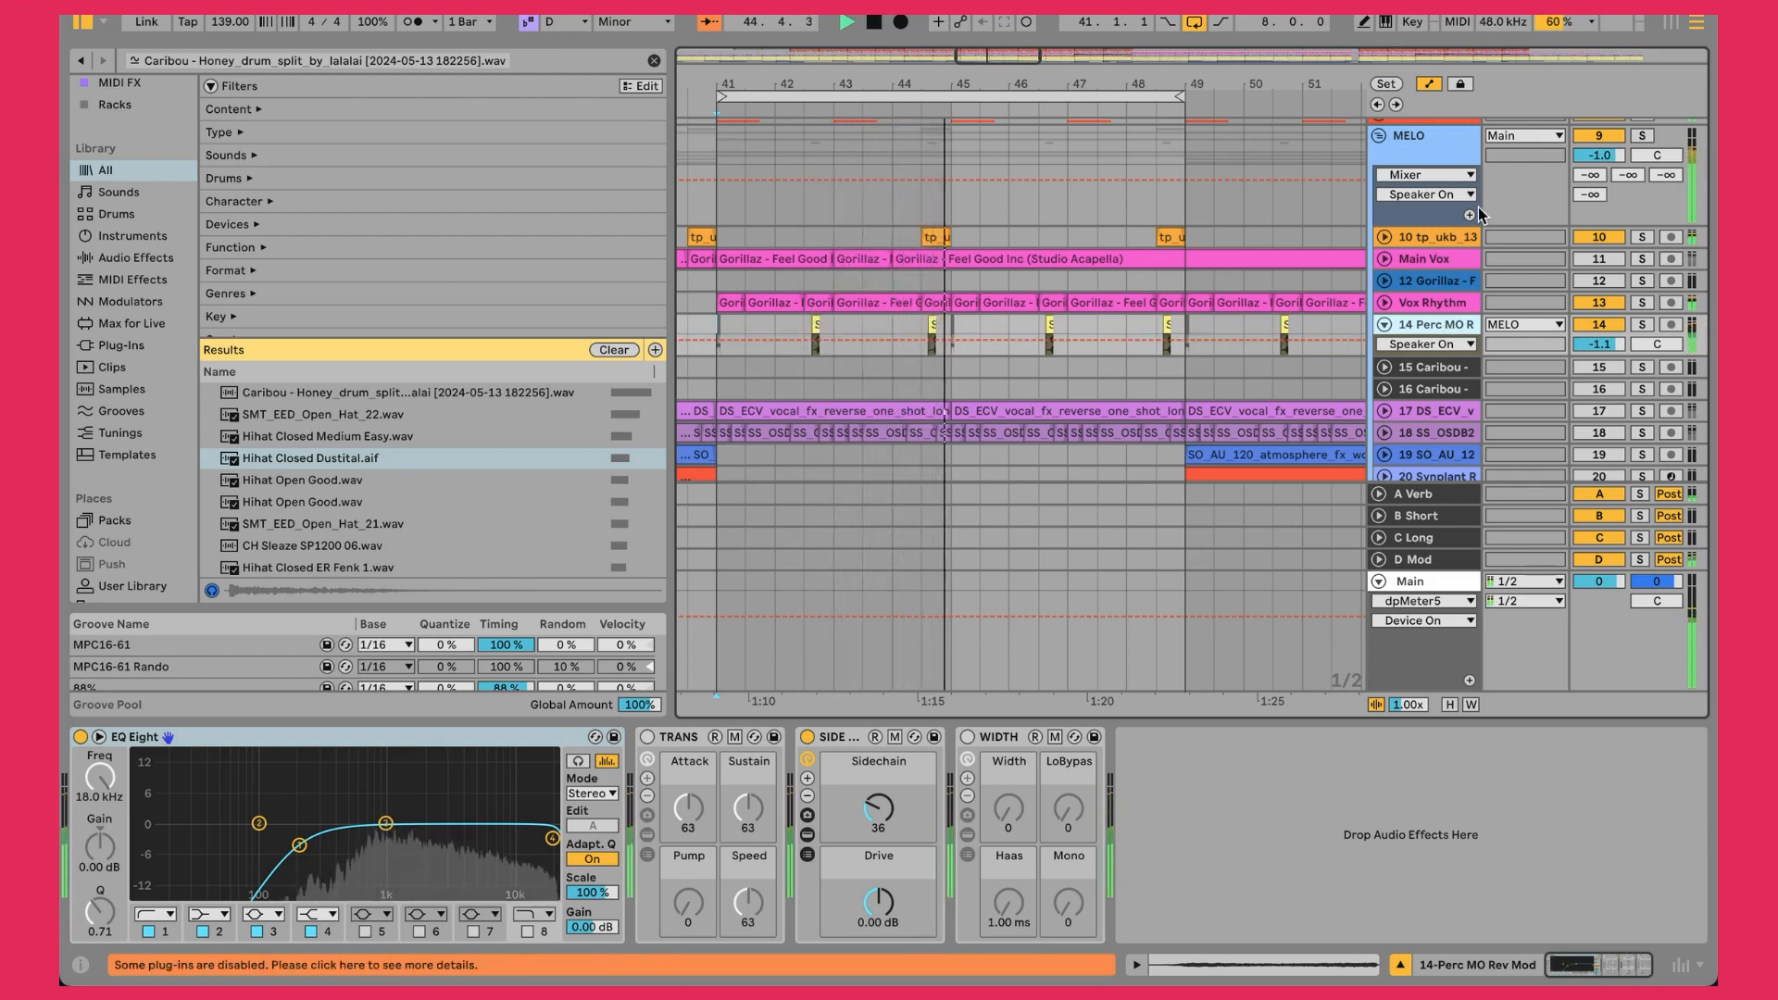
pyautogui.click(1049, 329)
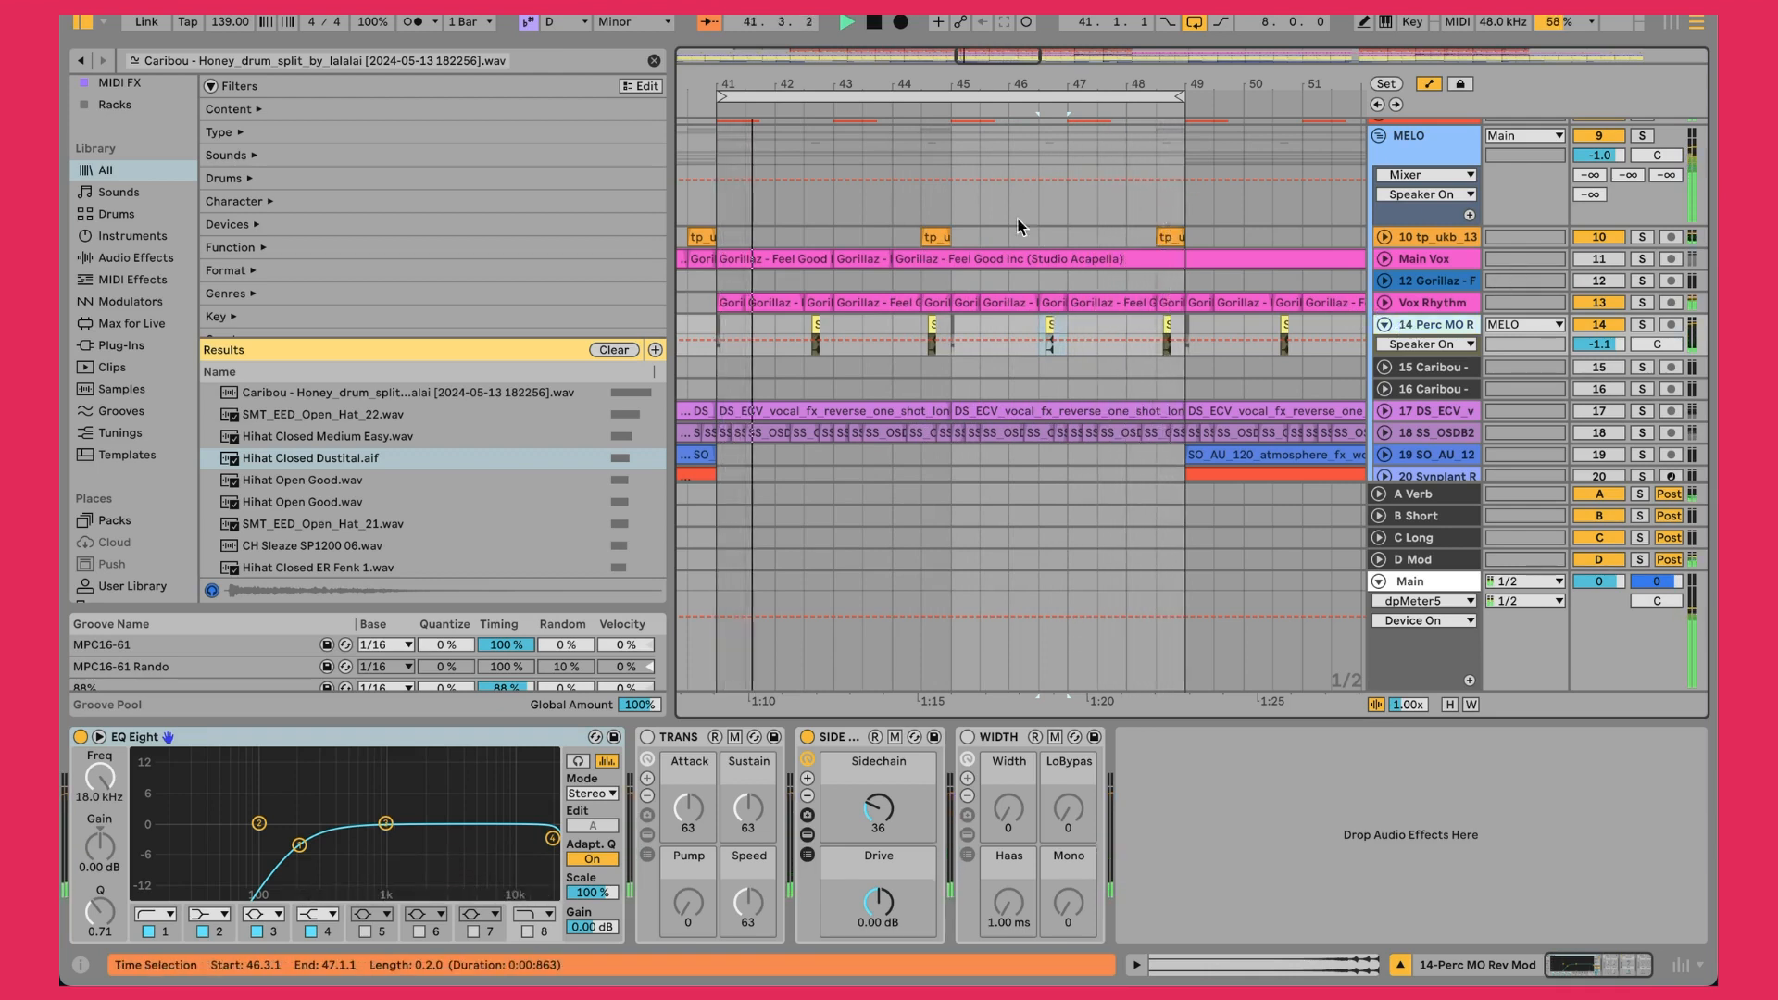
# Audition the bass loop on track 10 by soloing it within the melodic group
pyautogui.click(892, 232)
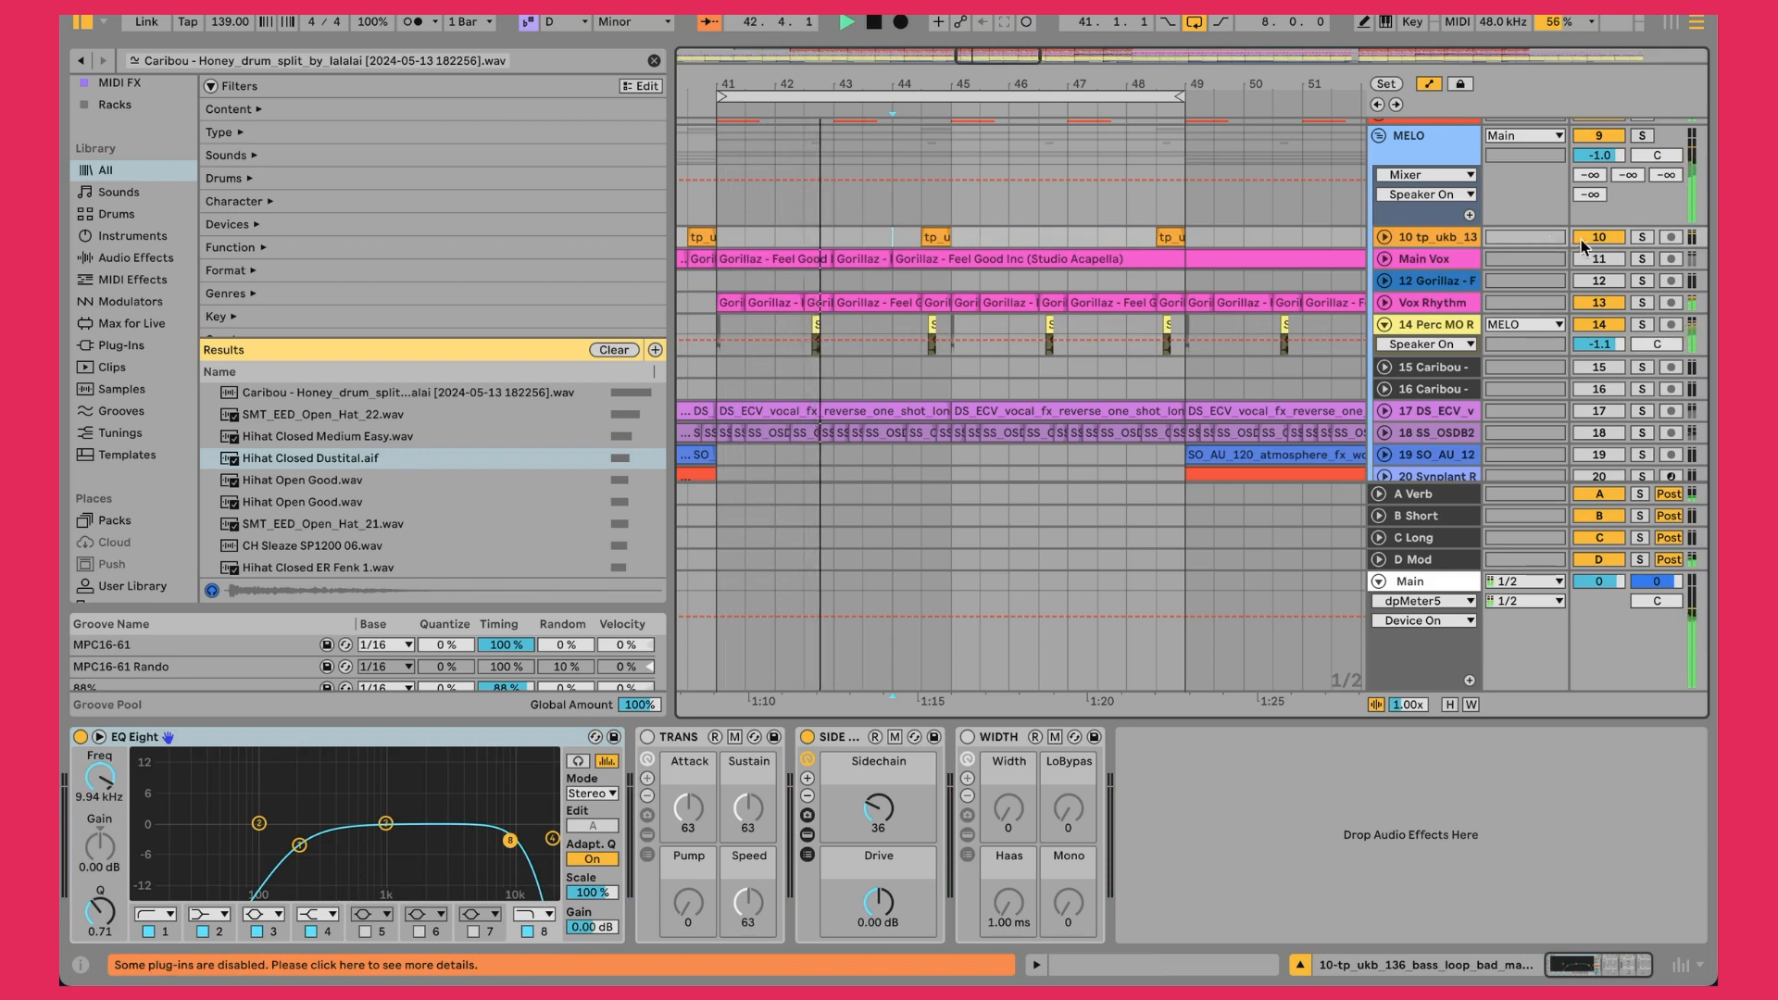
pyautogui.click(1640, 239)
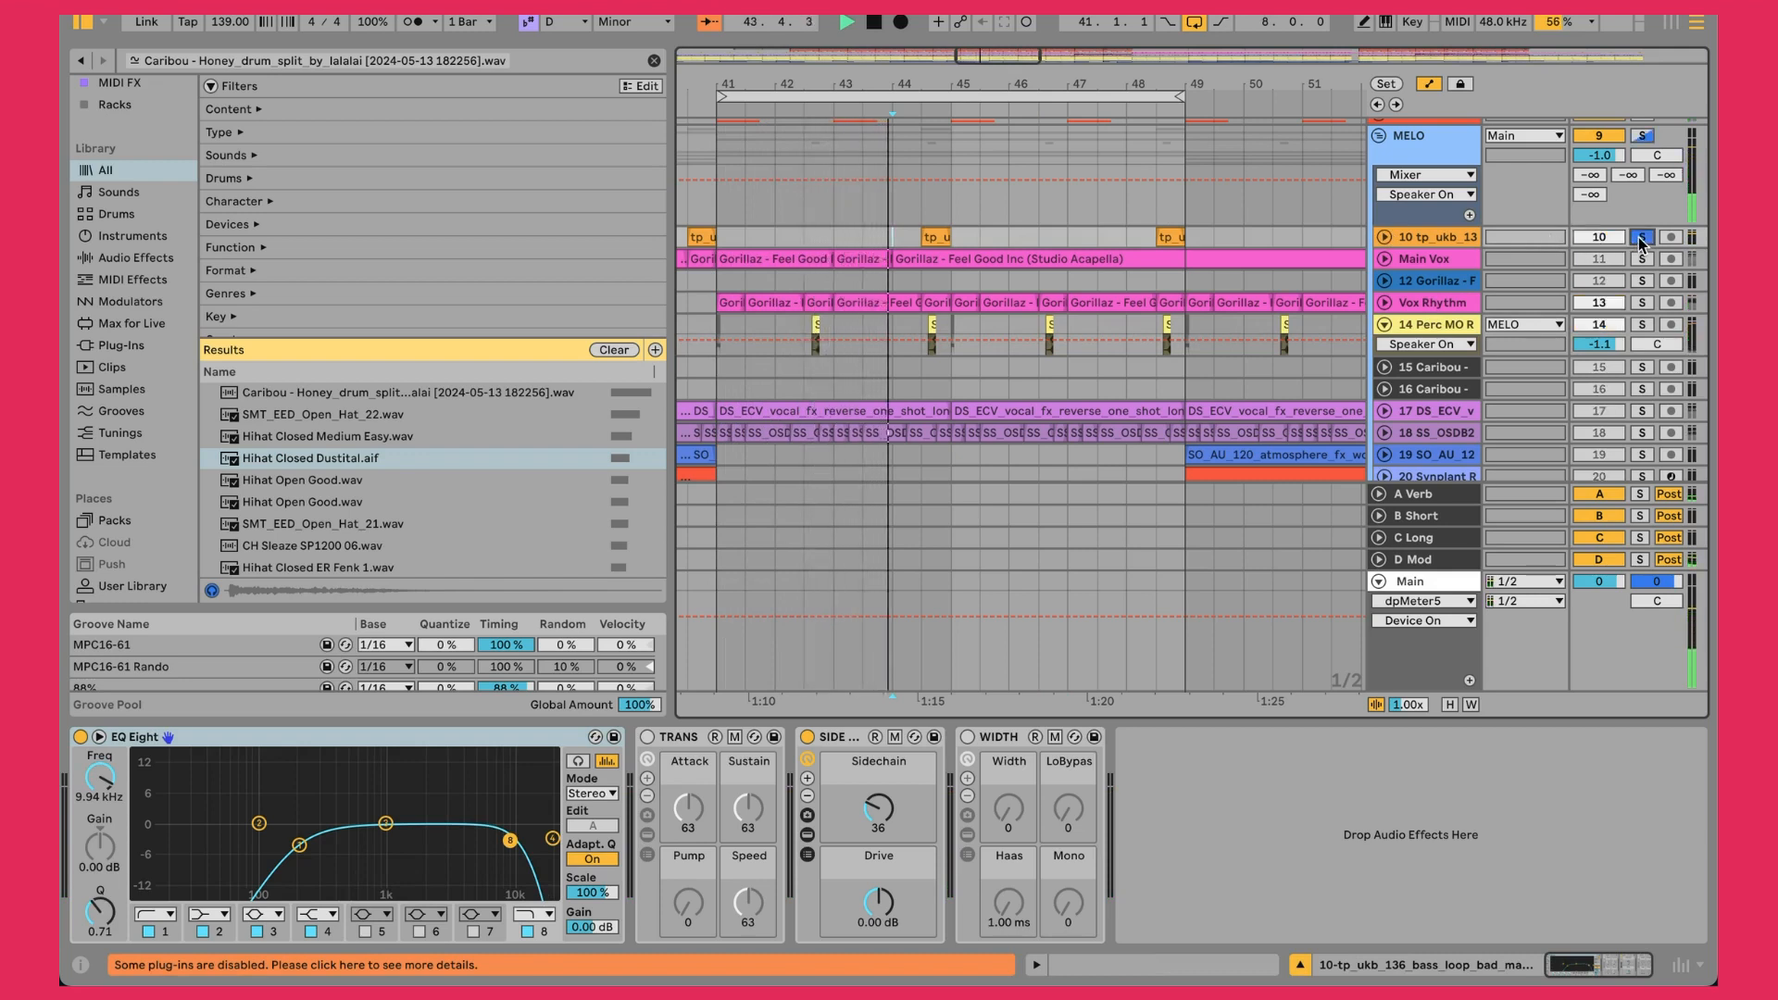
pyautogui.click(1640, 239)
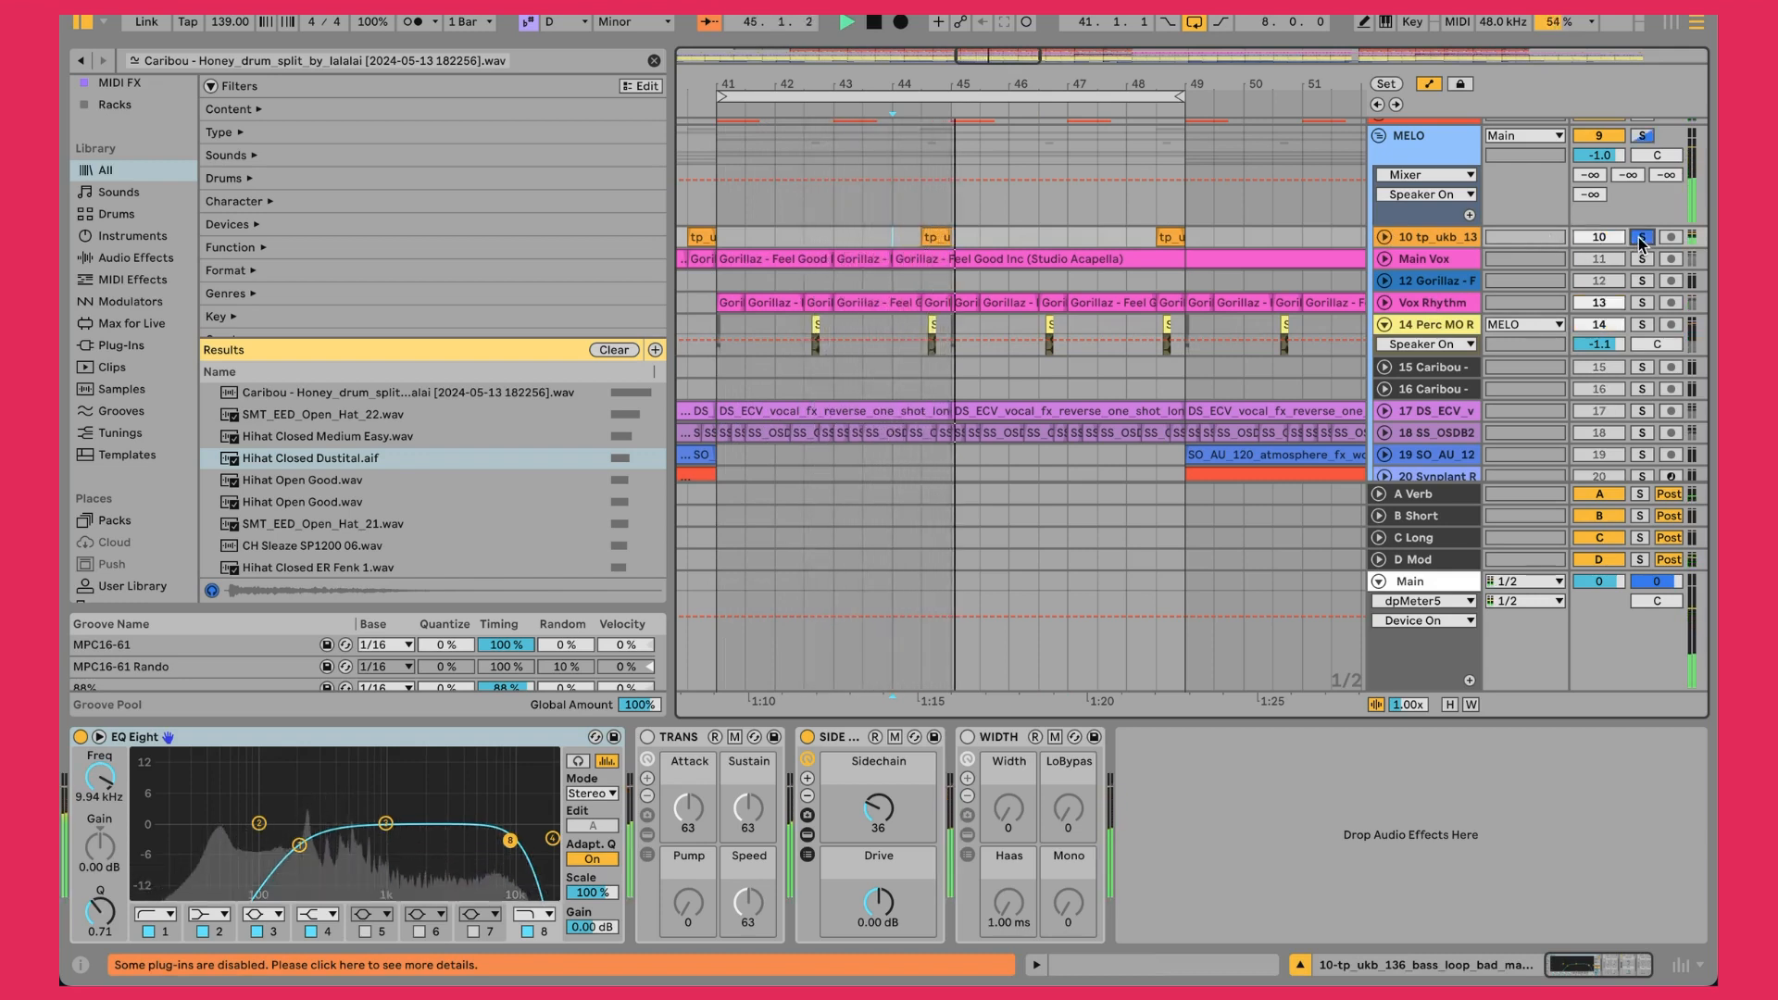
# Unfold bass loop track 10 and check the Sidechain macro in its device chain
pyautogui.click(1385, 237)
pyautogui.click(1426, 241)
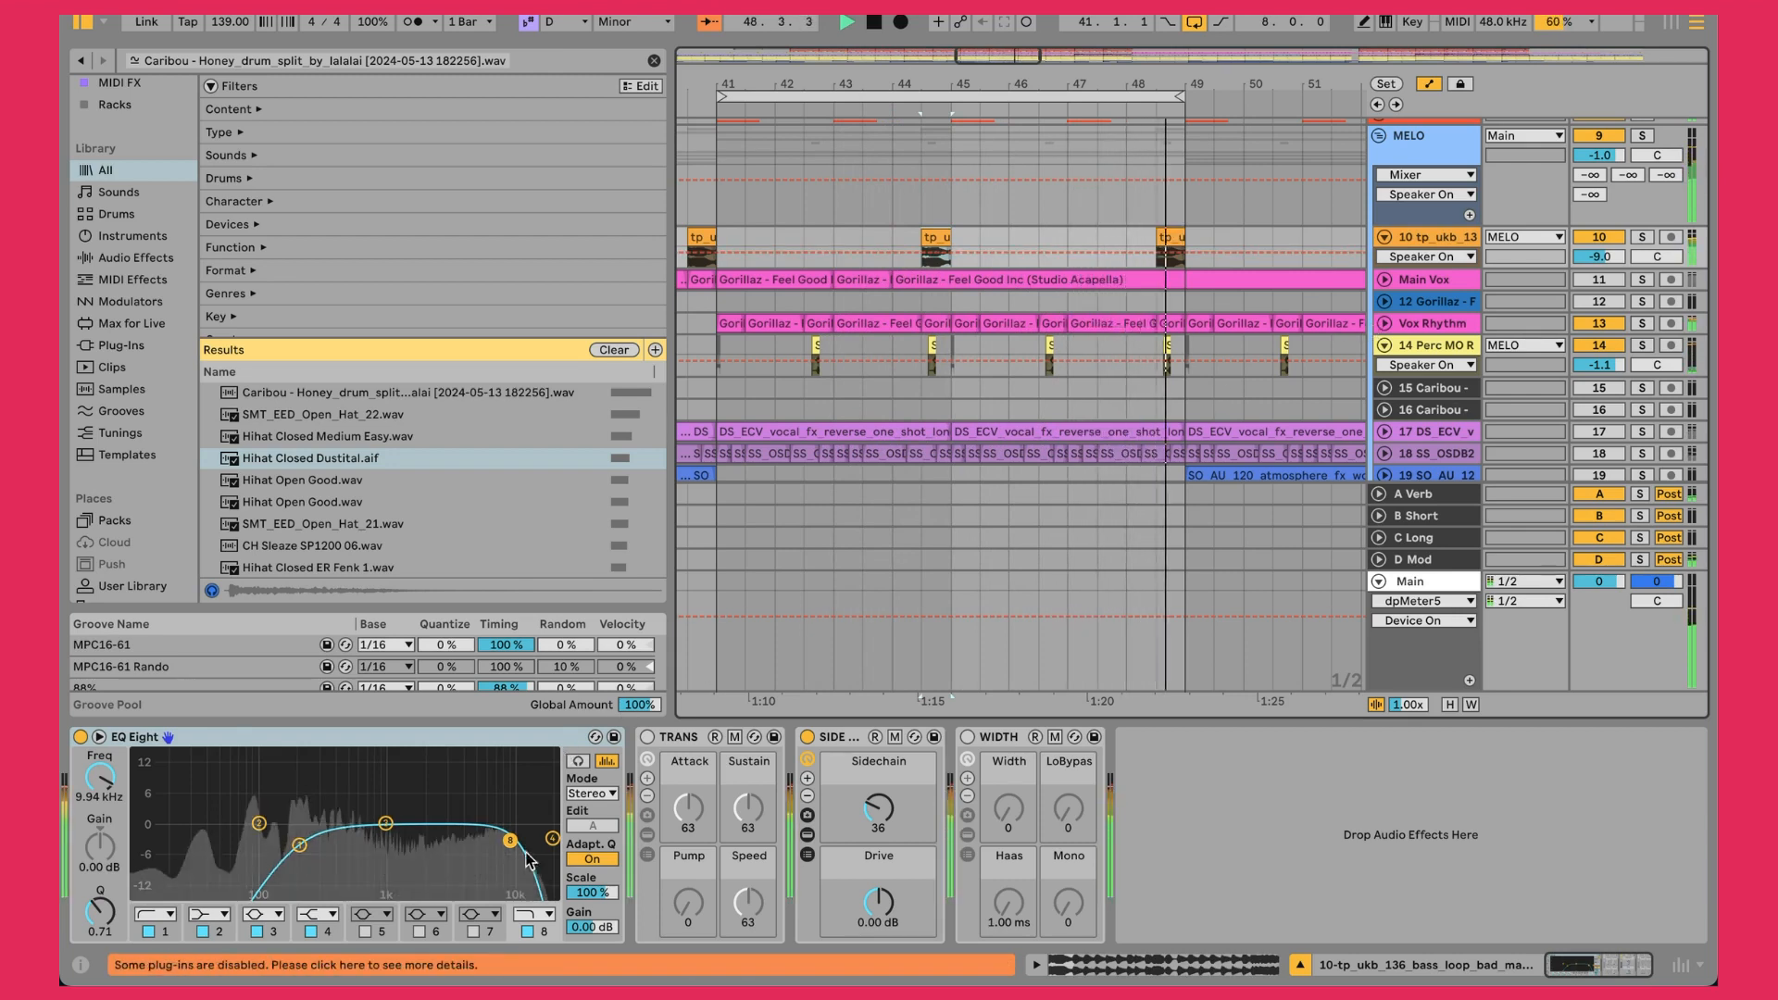
pyautogui.click(893, 805)
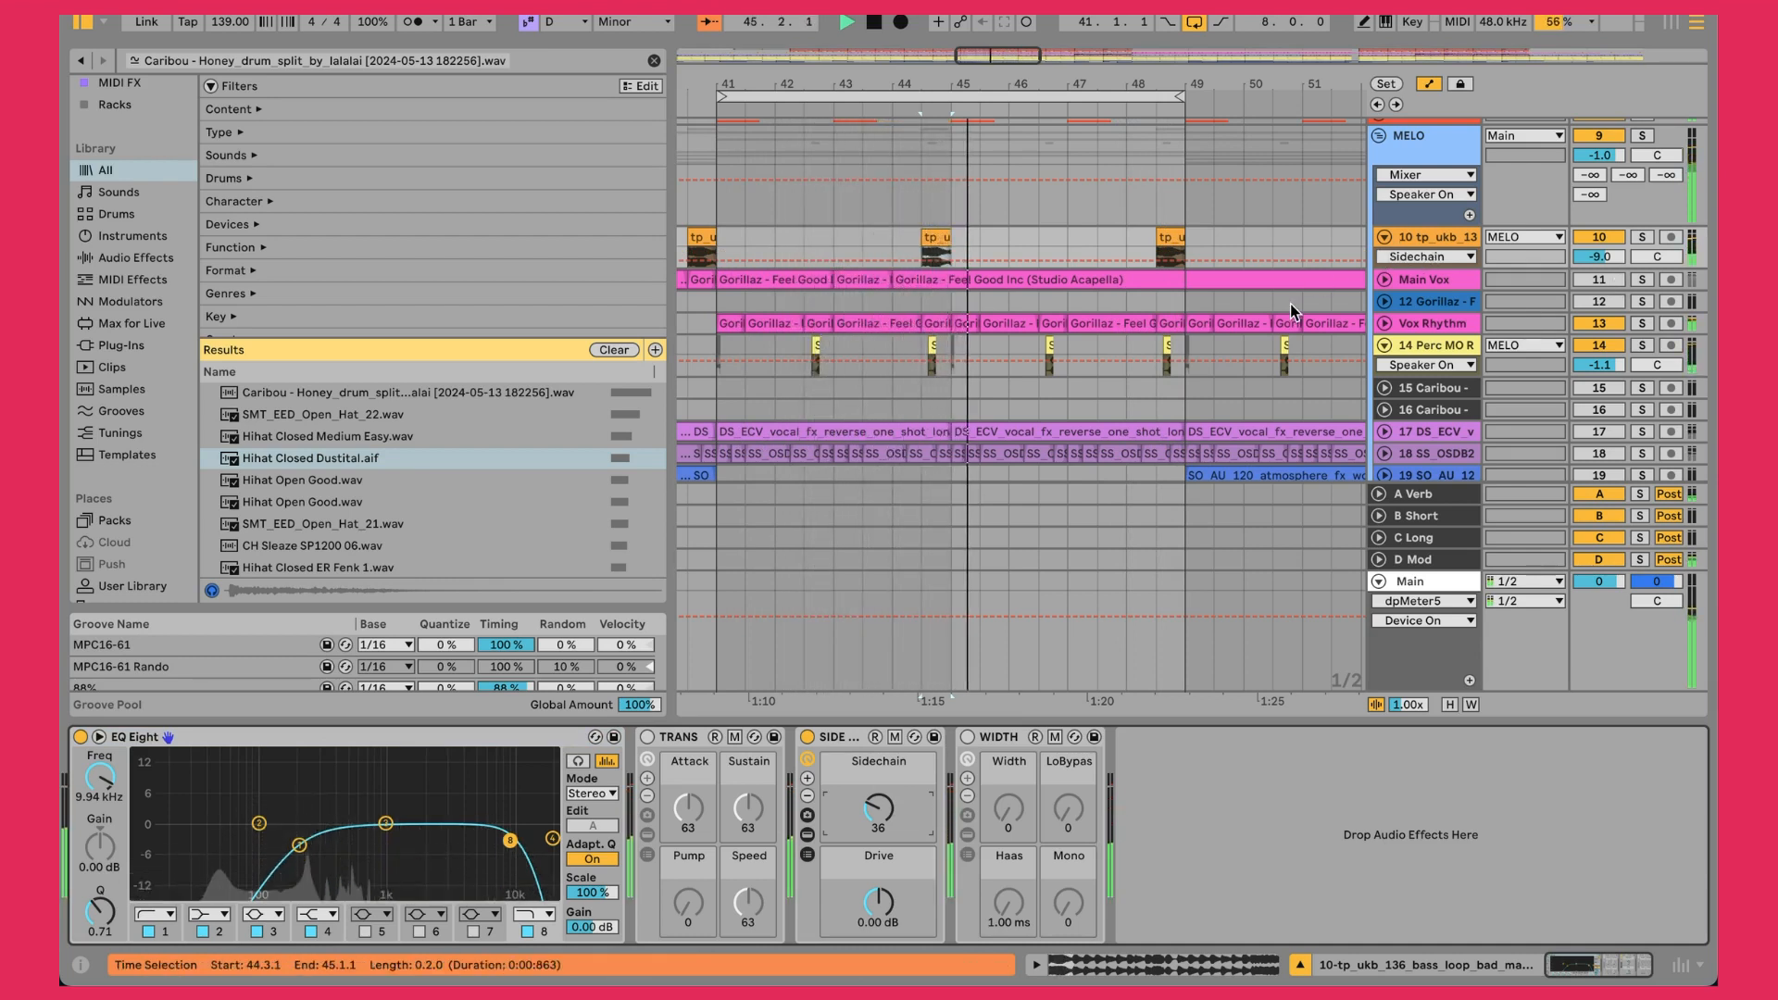
# Unfold the reverse vocal FX track 17, audition it in solo, then select its clip from bar 41 to 45
pyautogui.scroll(-3, 1315, 305)
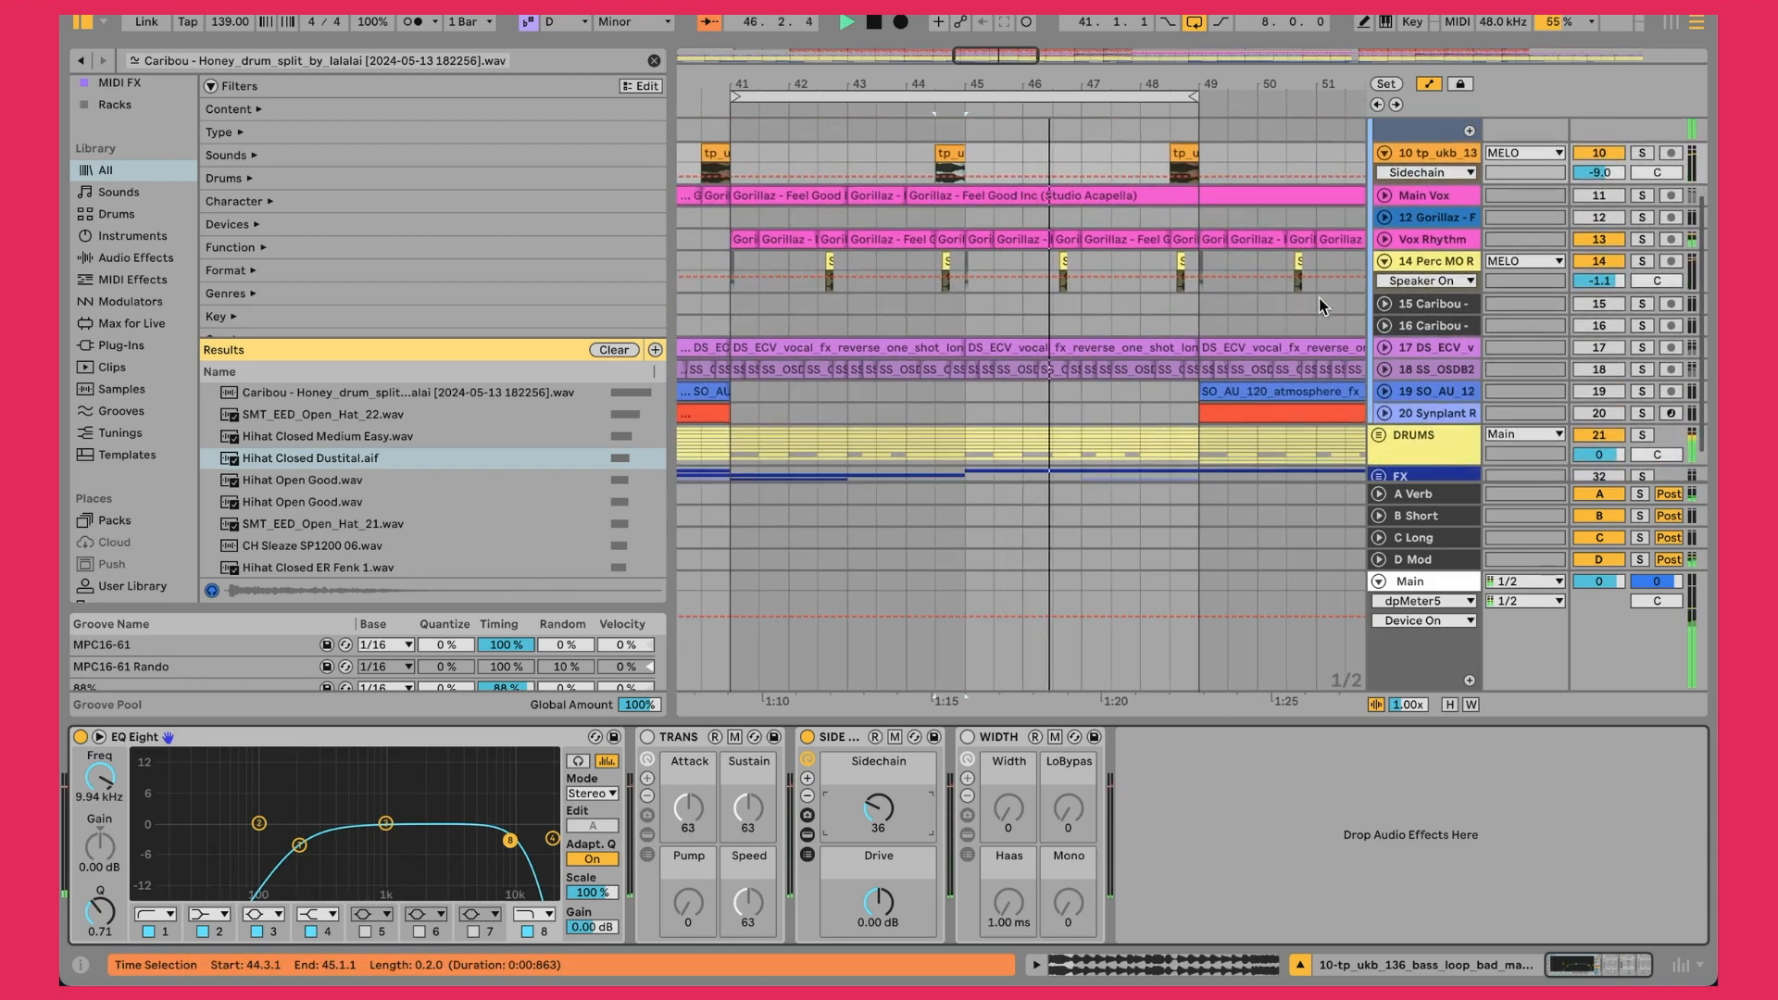
pyautogui.scroll(-1, 1322, 305)
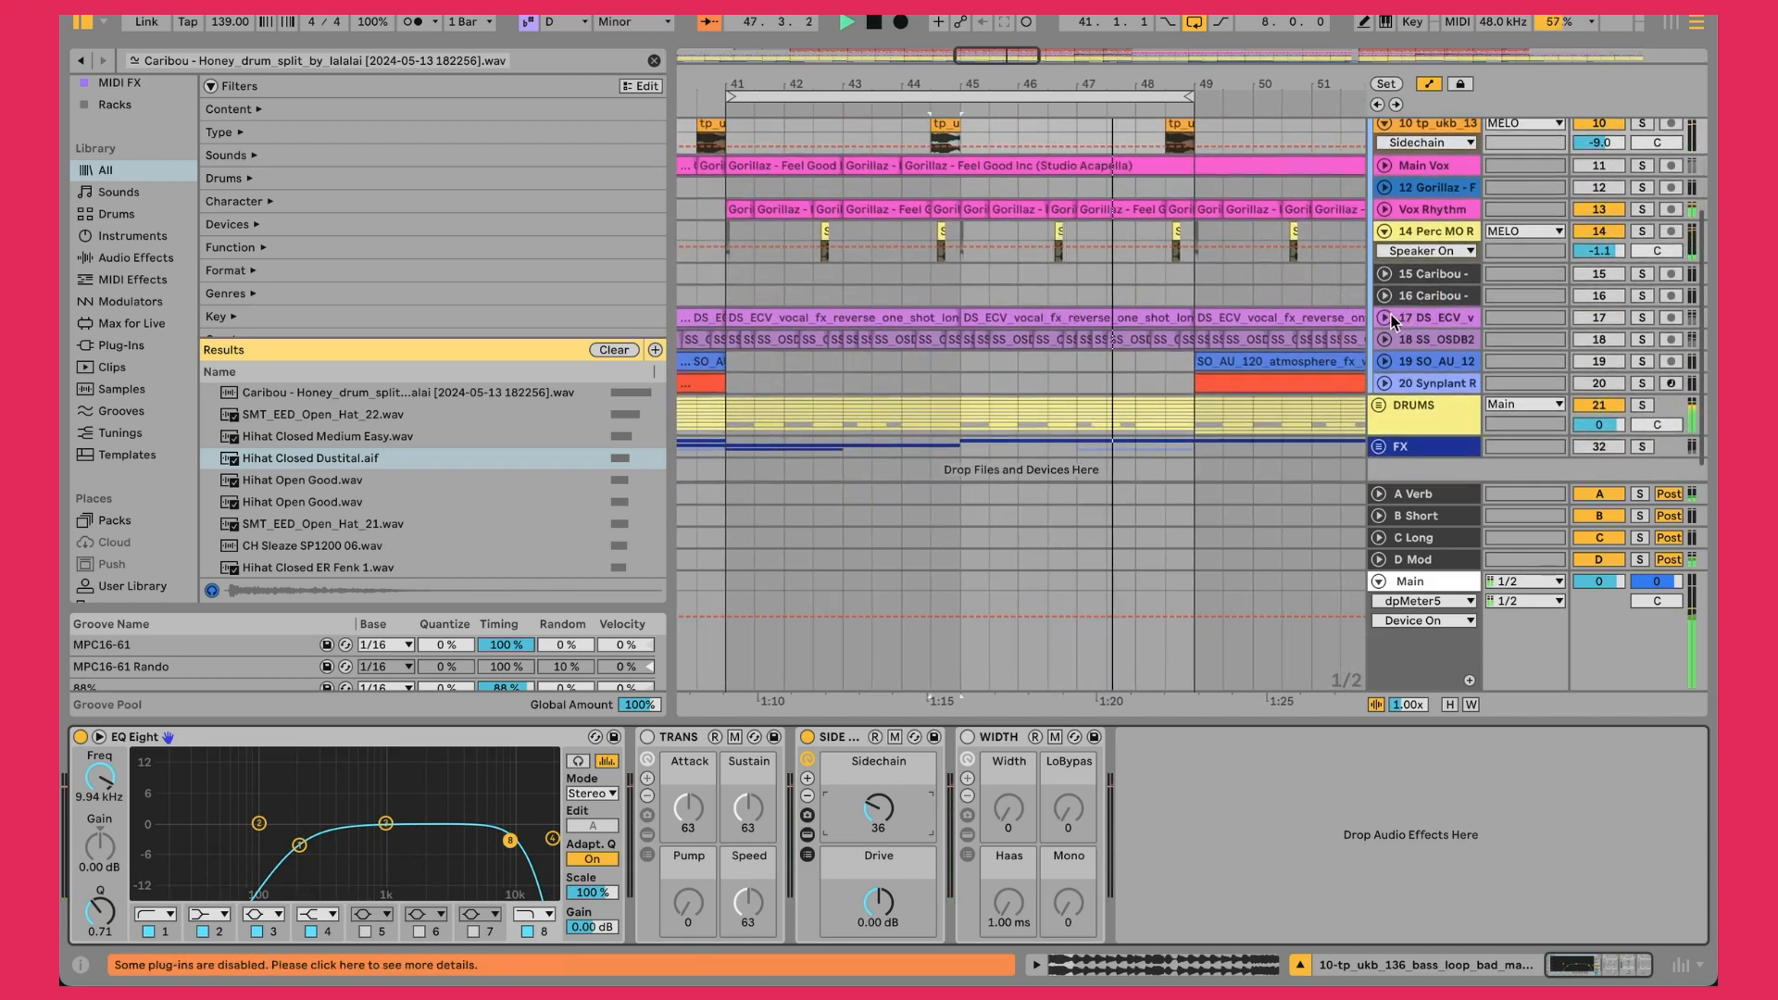
pyautogui.click(1387, 318)
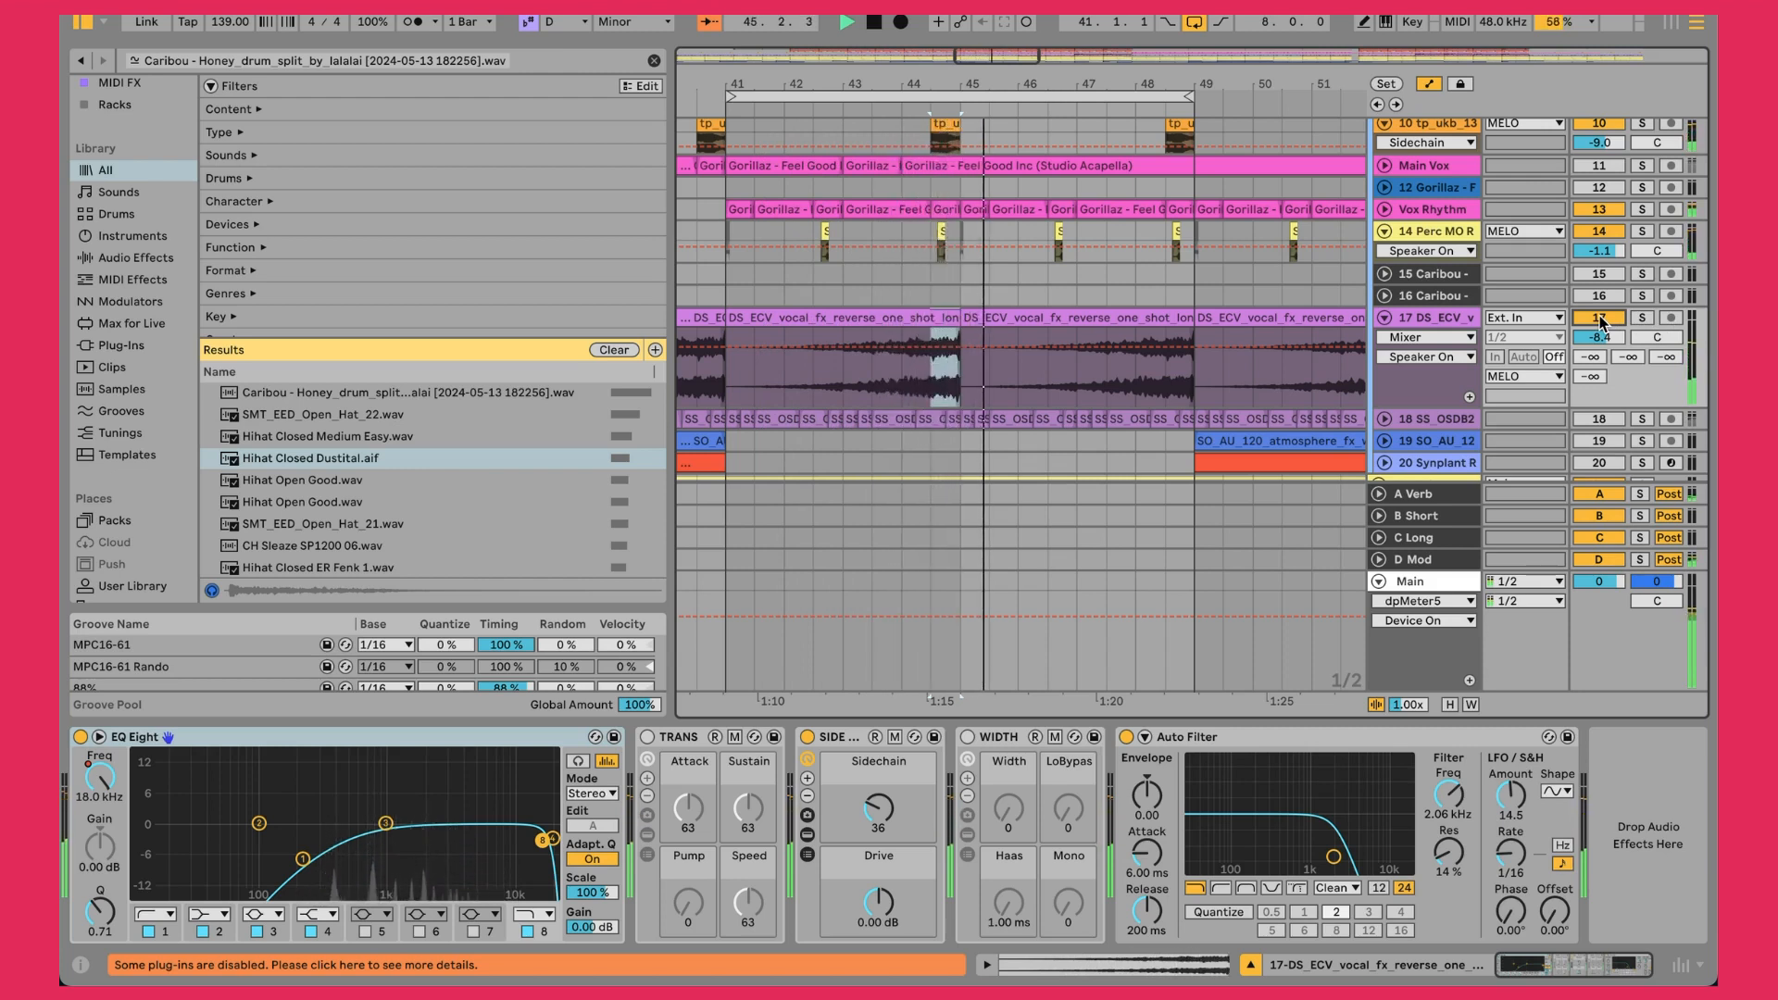
pyautogui.click(1647, 322)
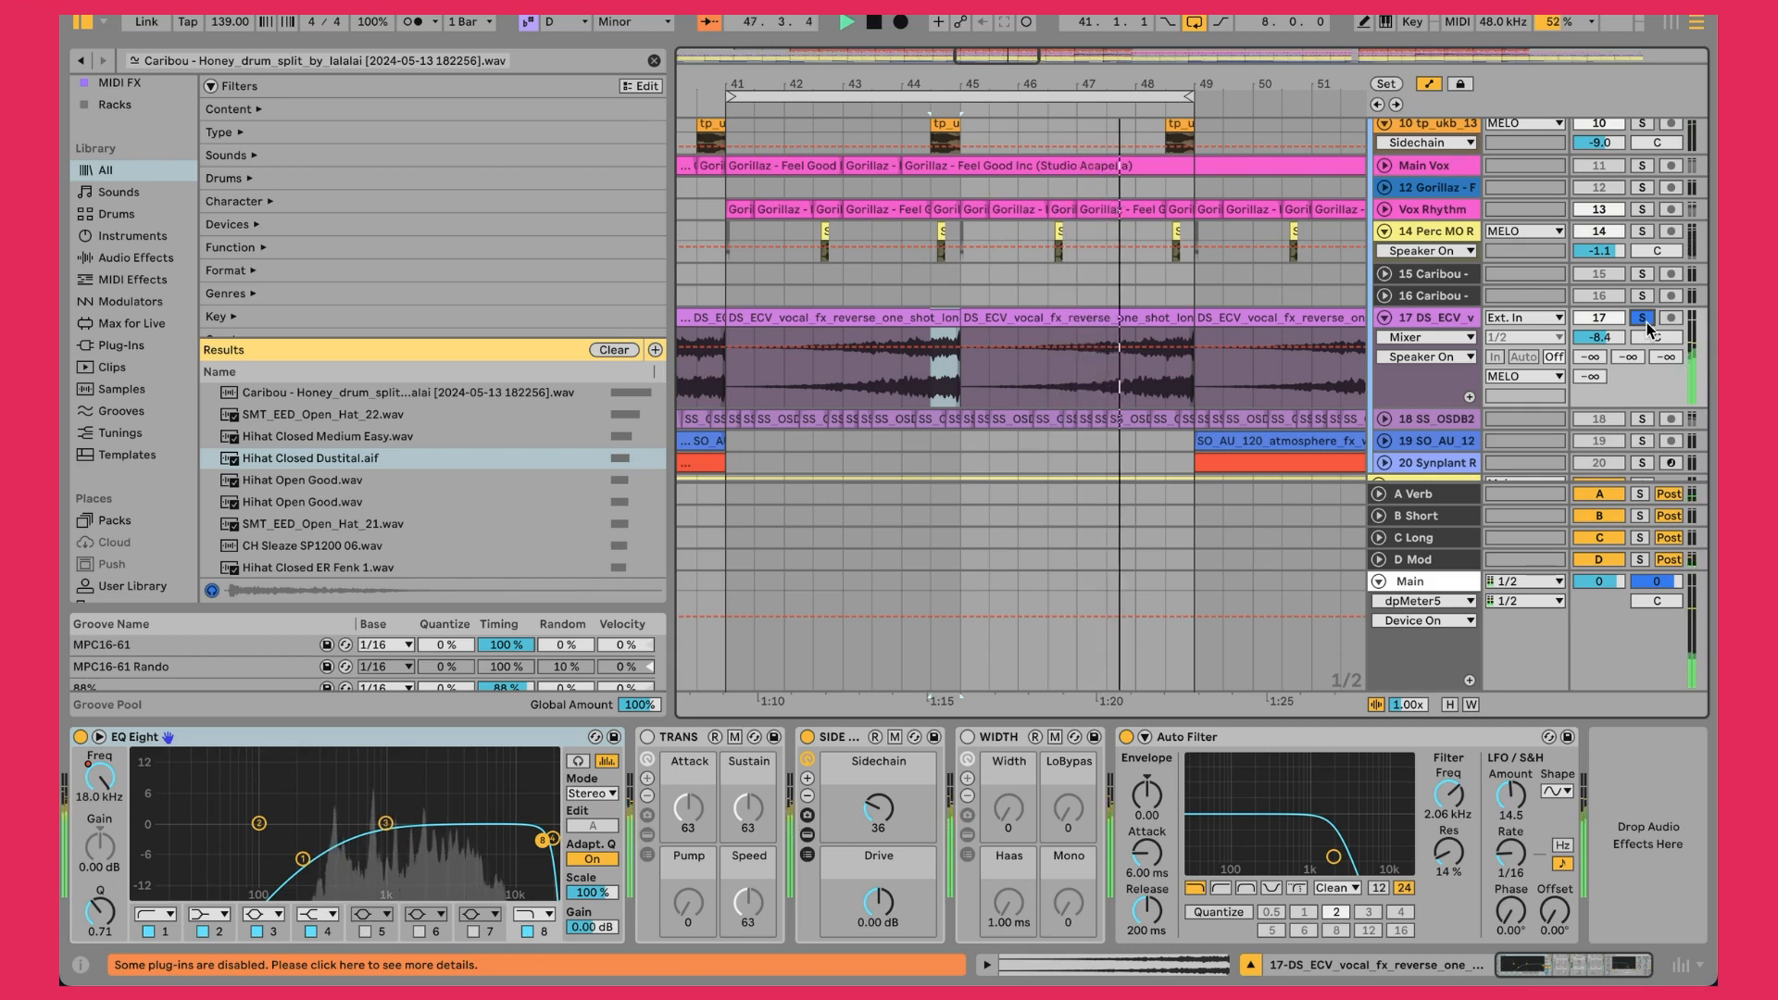
pyautogui.click(1645, 320)
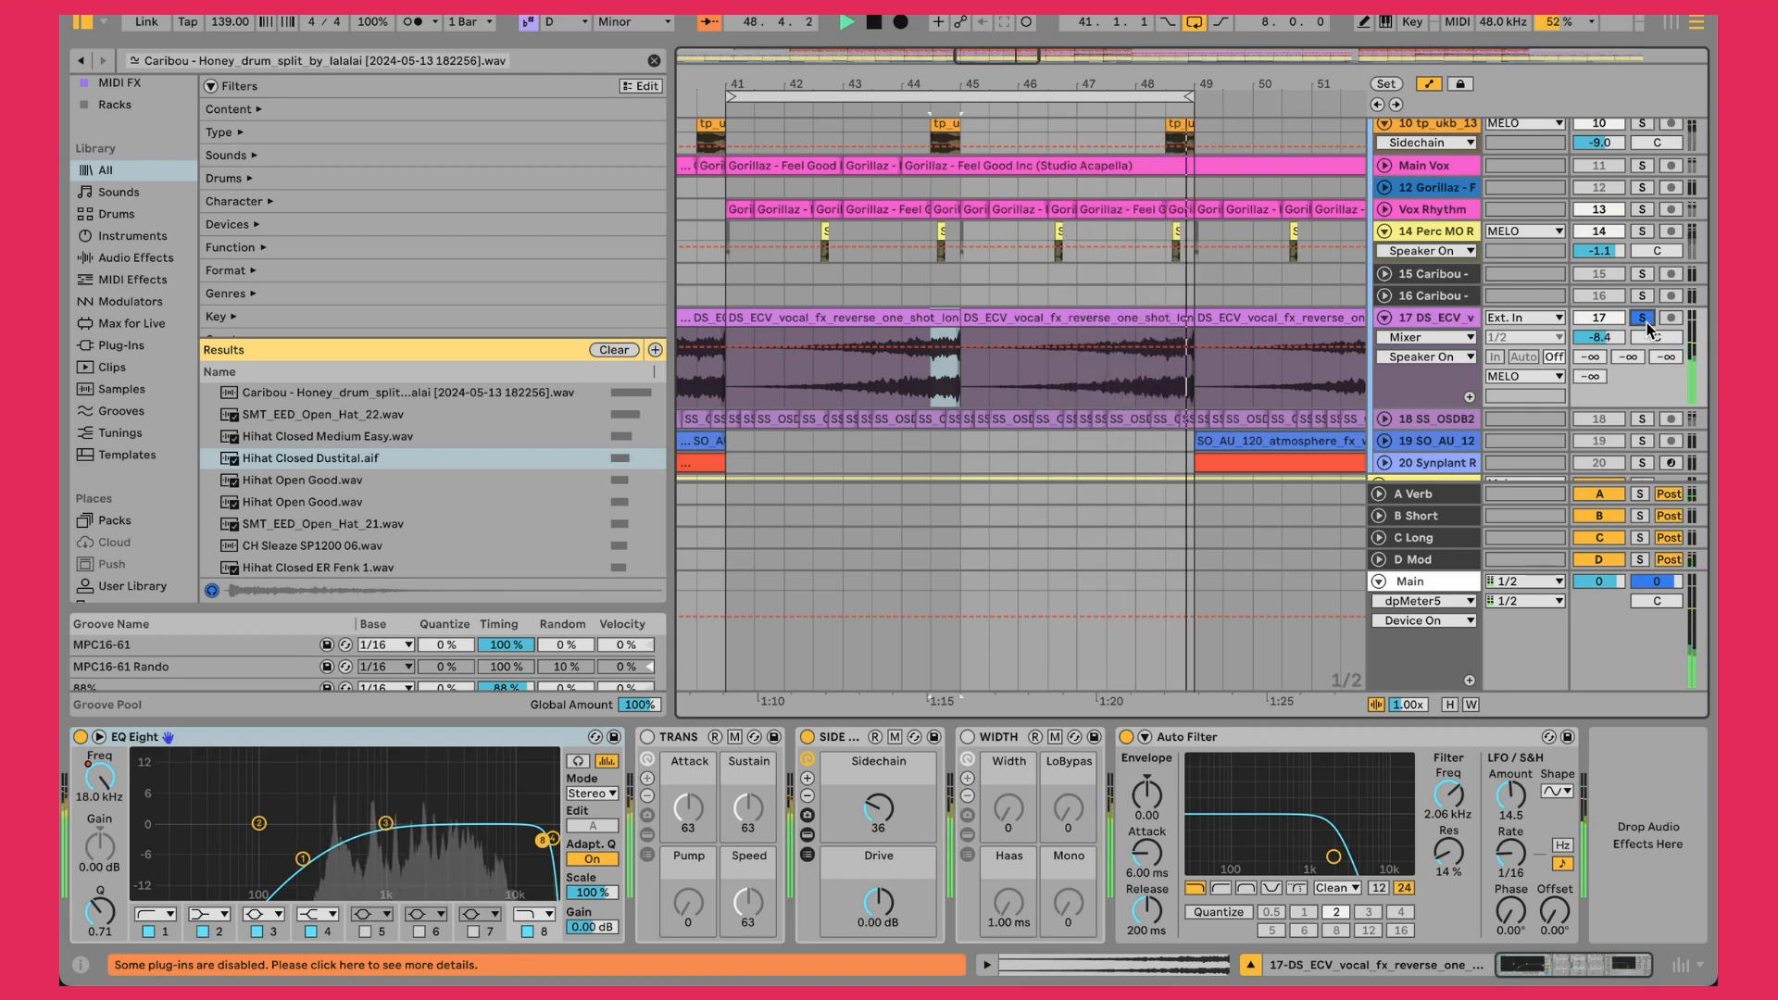
pyautogui.click(1646, 323)
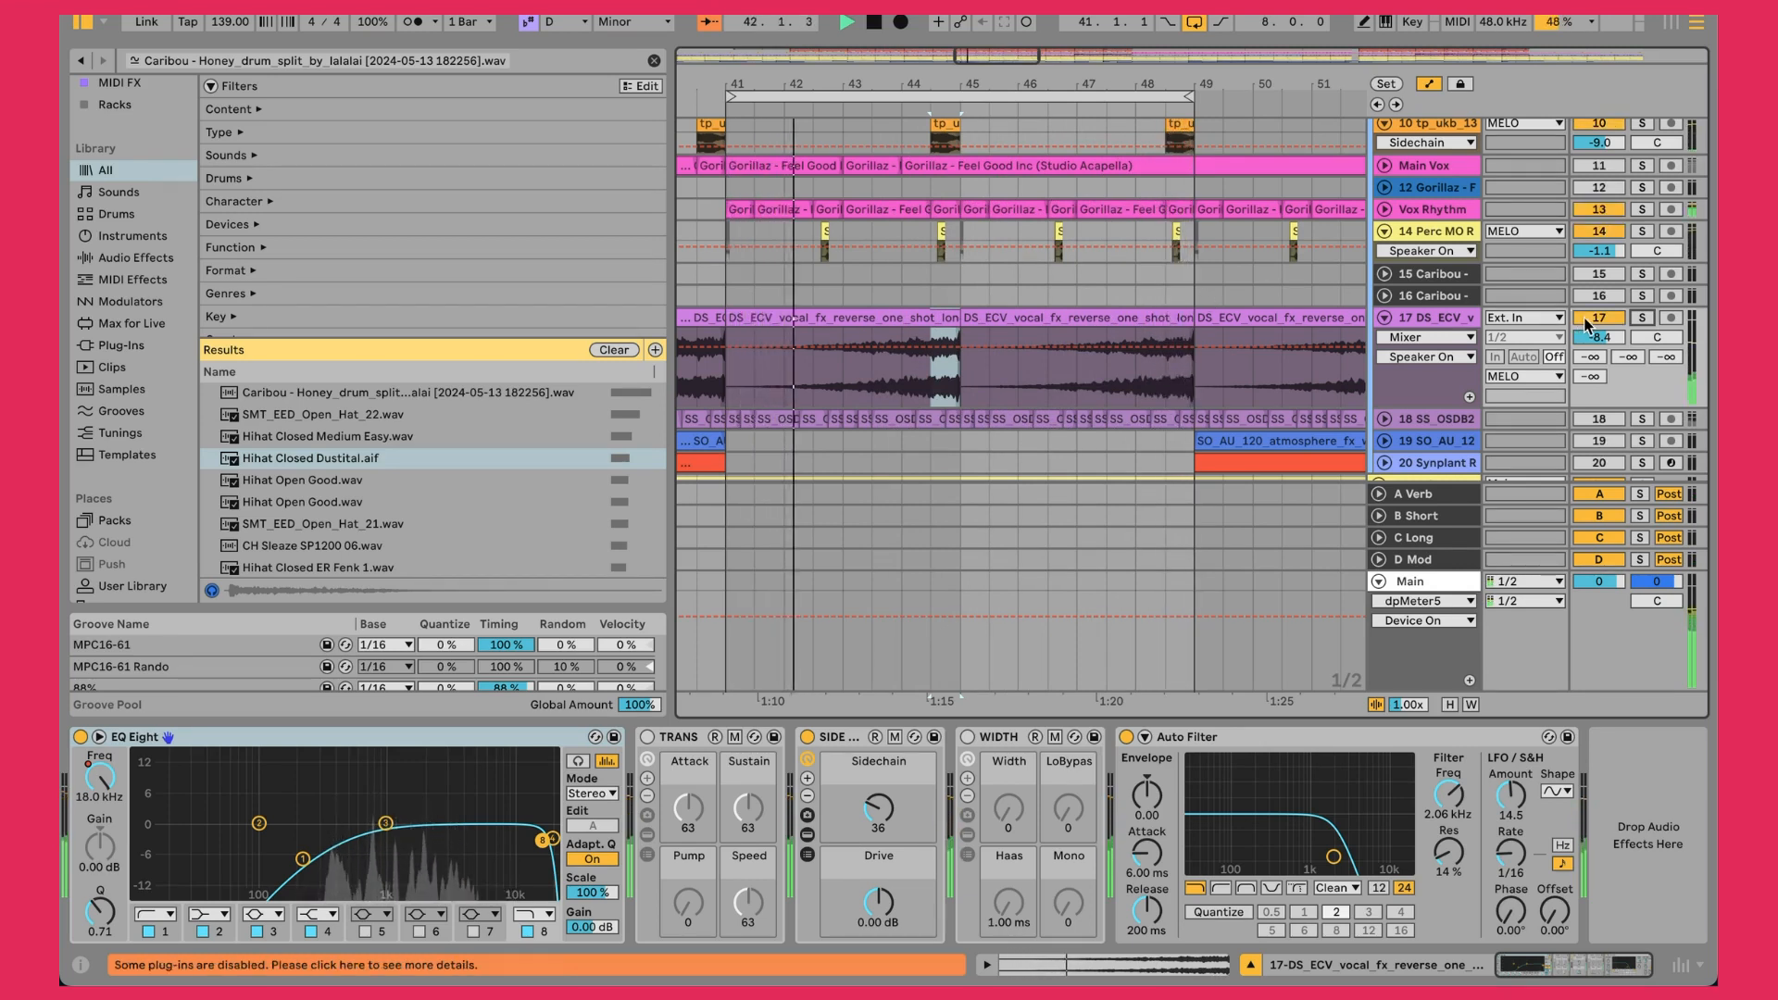
pyautogui.click(884, 317)
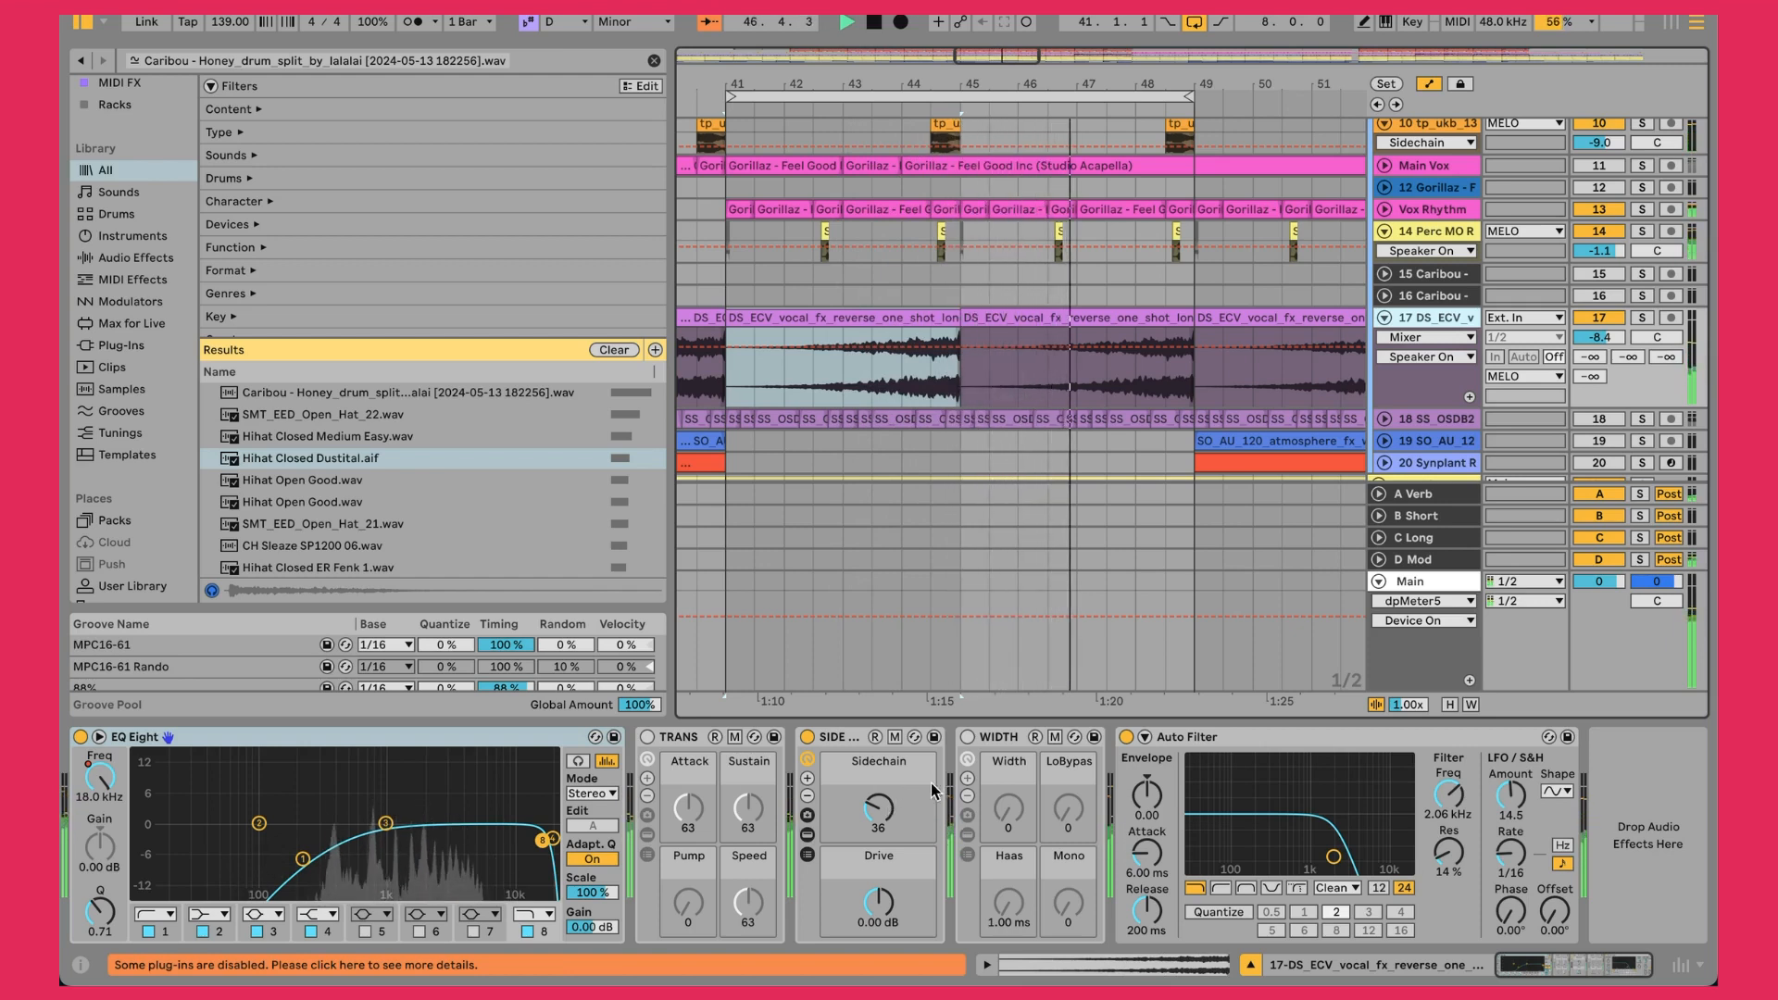
# Compare track 17 with and without its Auto Filter by bypassing and re-enabling the device
pyautogui.click(1305, 741)
pyautogui.click(1126, 736)
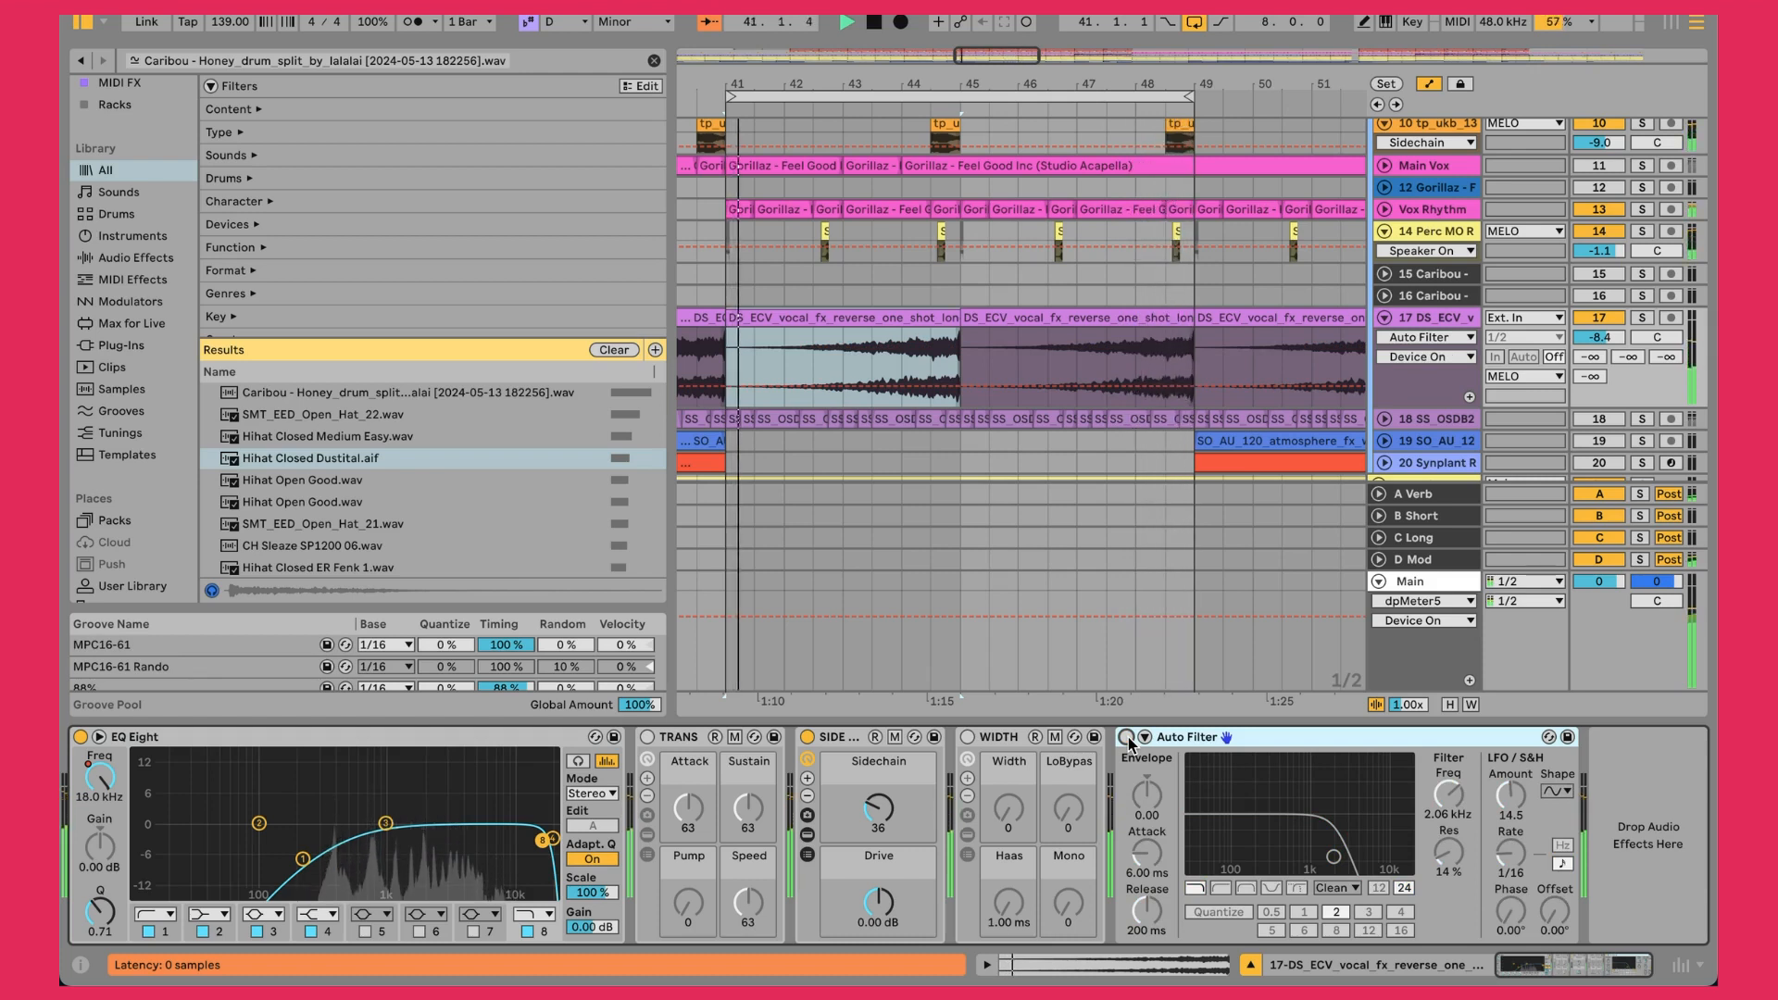
pyautogui.click(1126, 736)
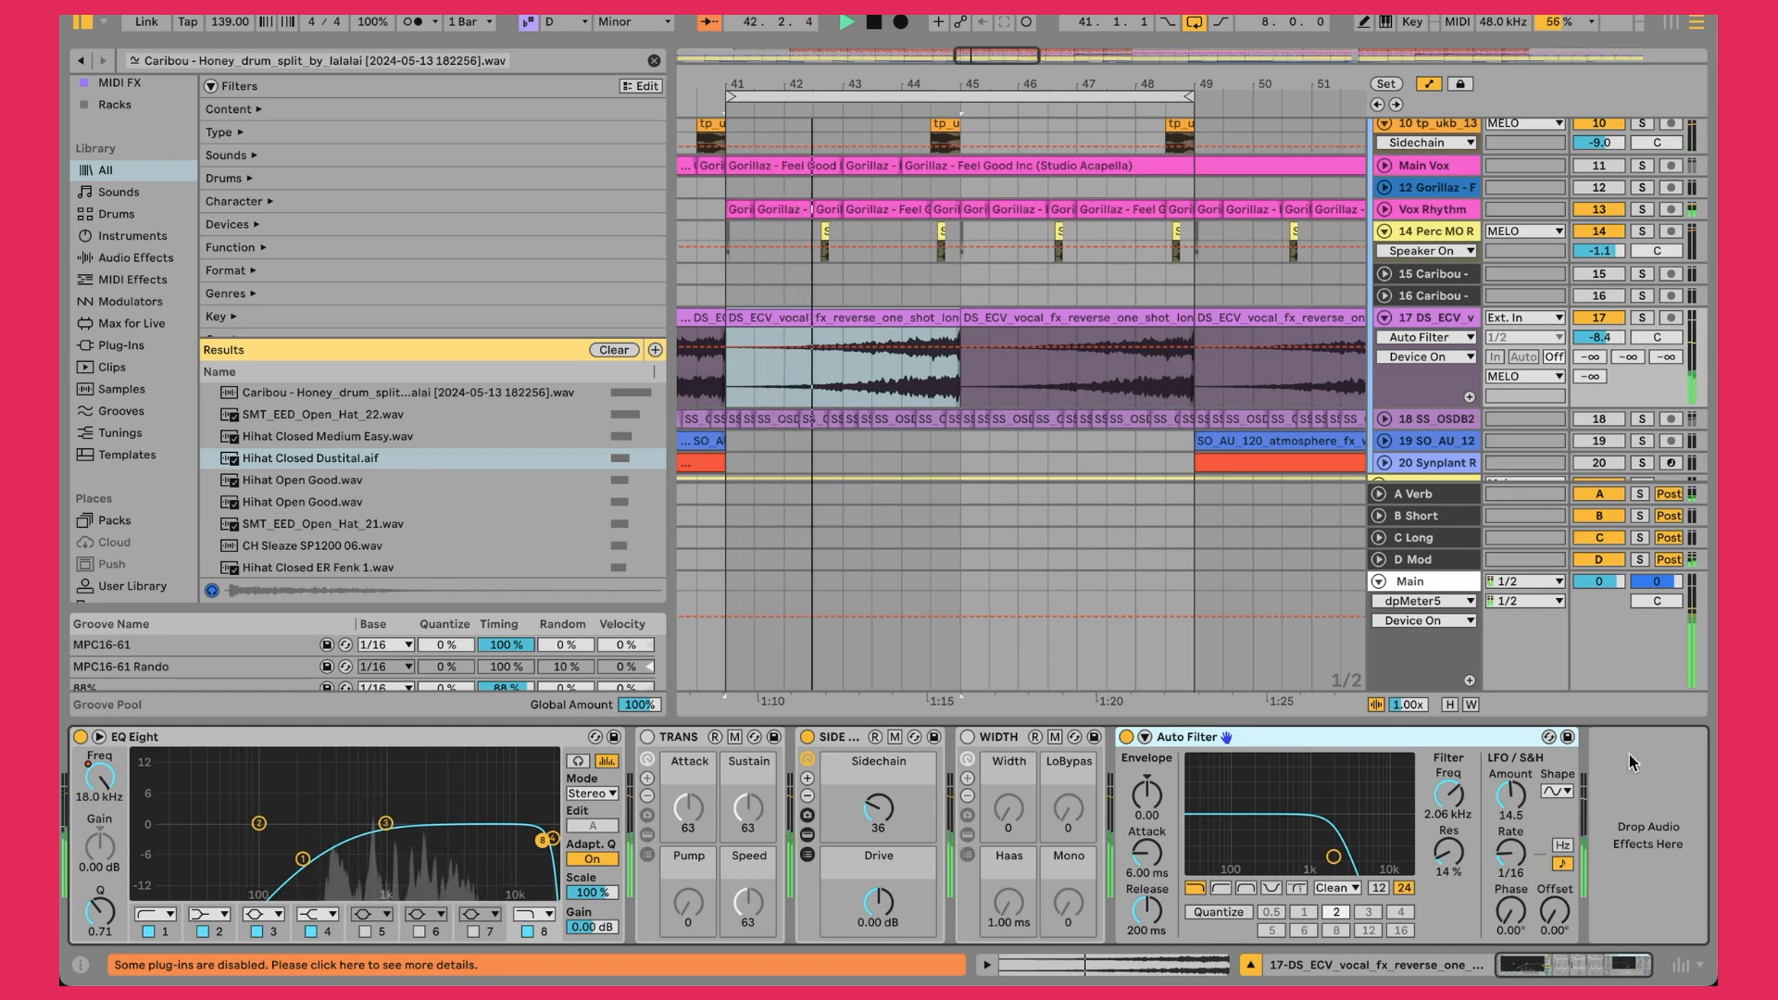
# Unfold the vocal chop track 18 and audition it by switching its solo on and off twice
pyautogui.scroll(-2, 1542, 368)
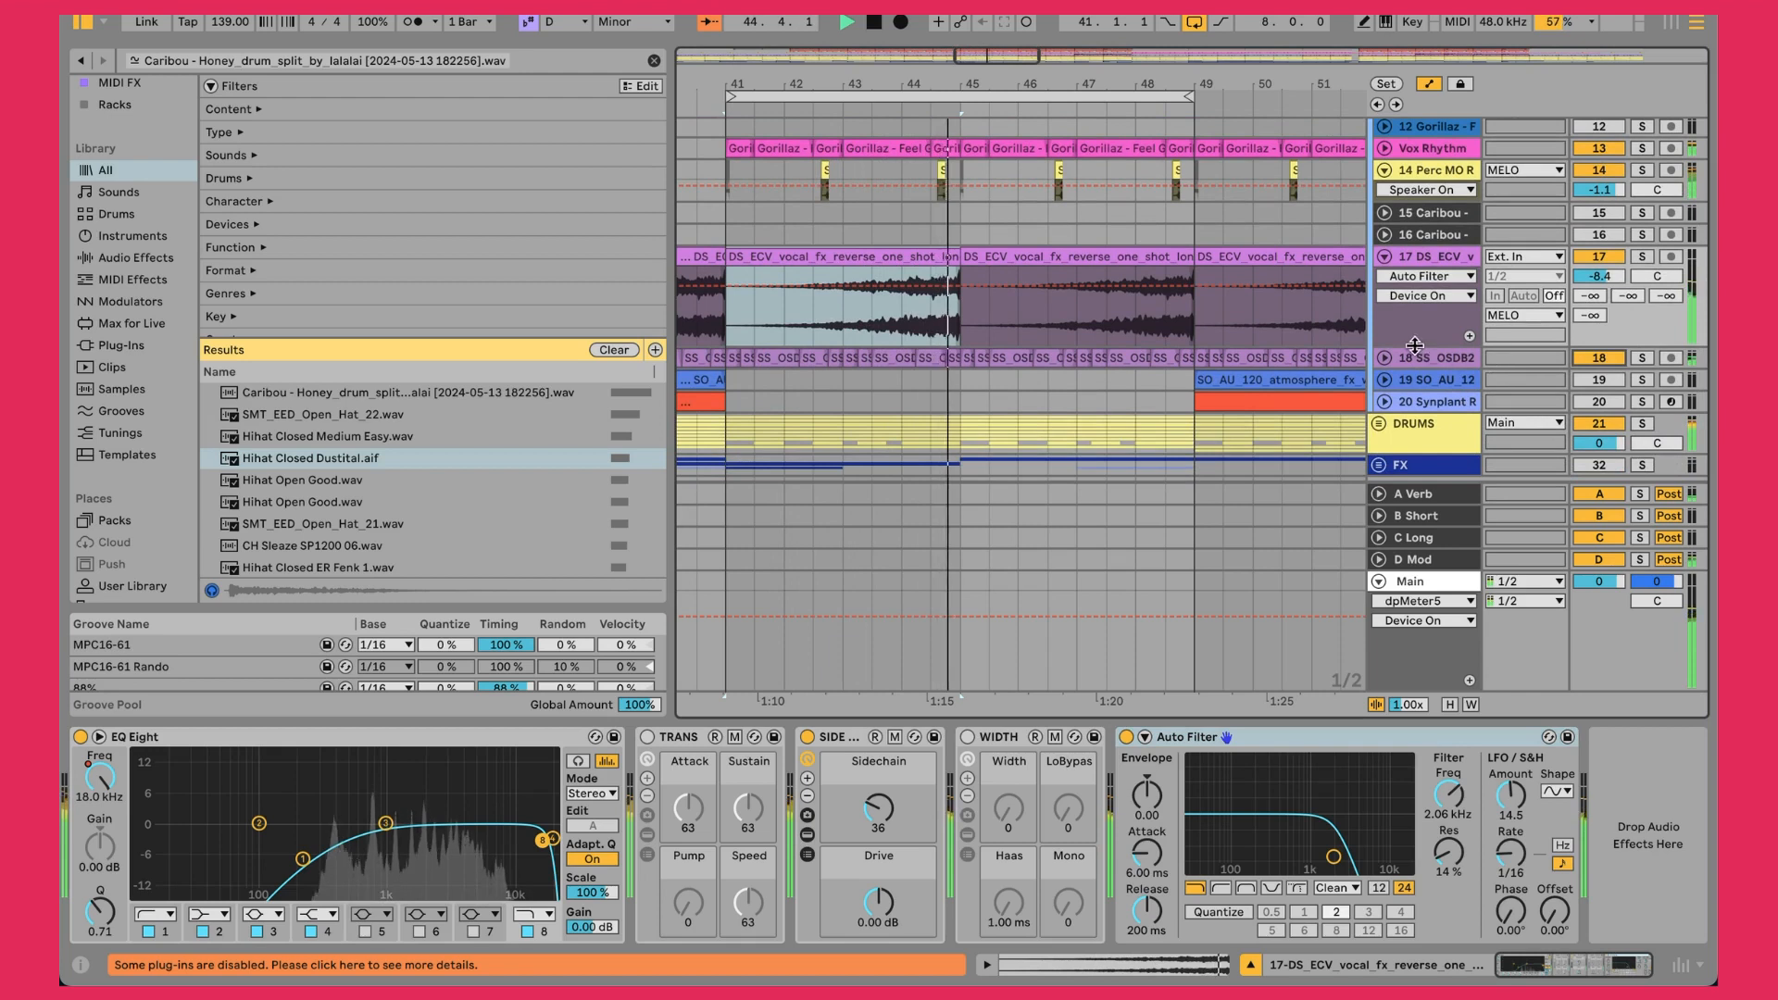
pyautogui.click(1384, 358)
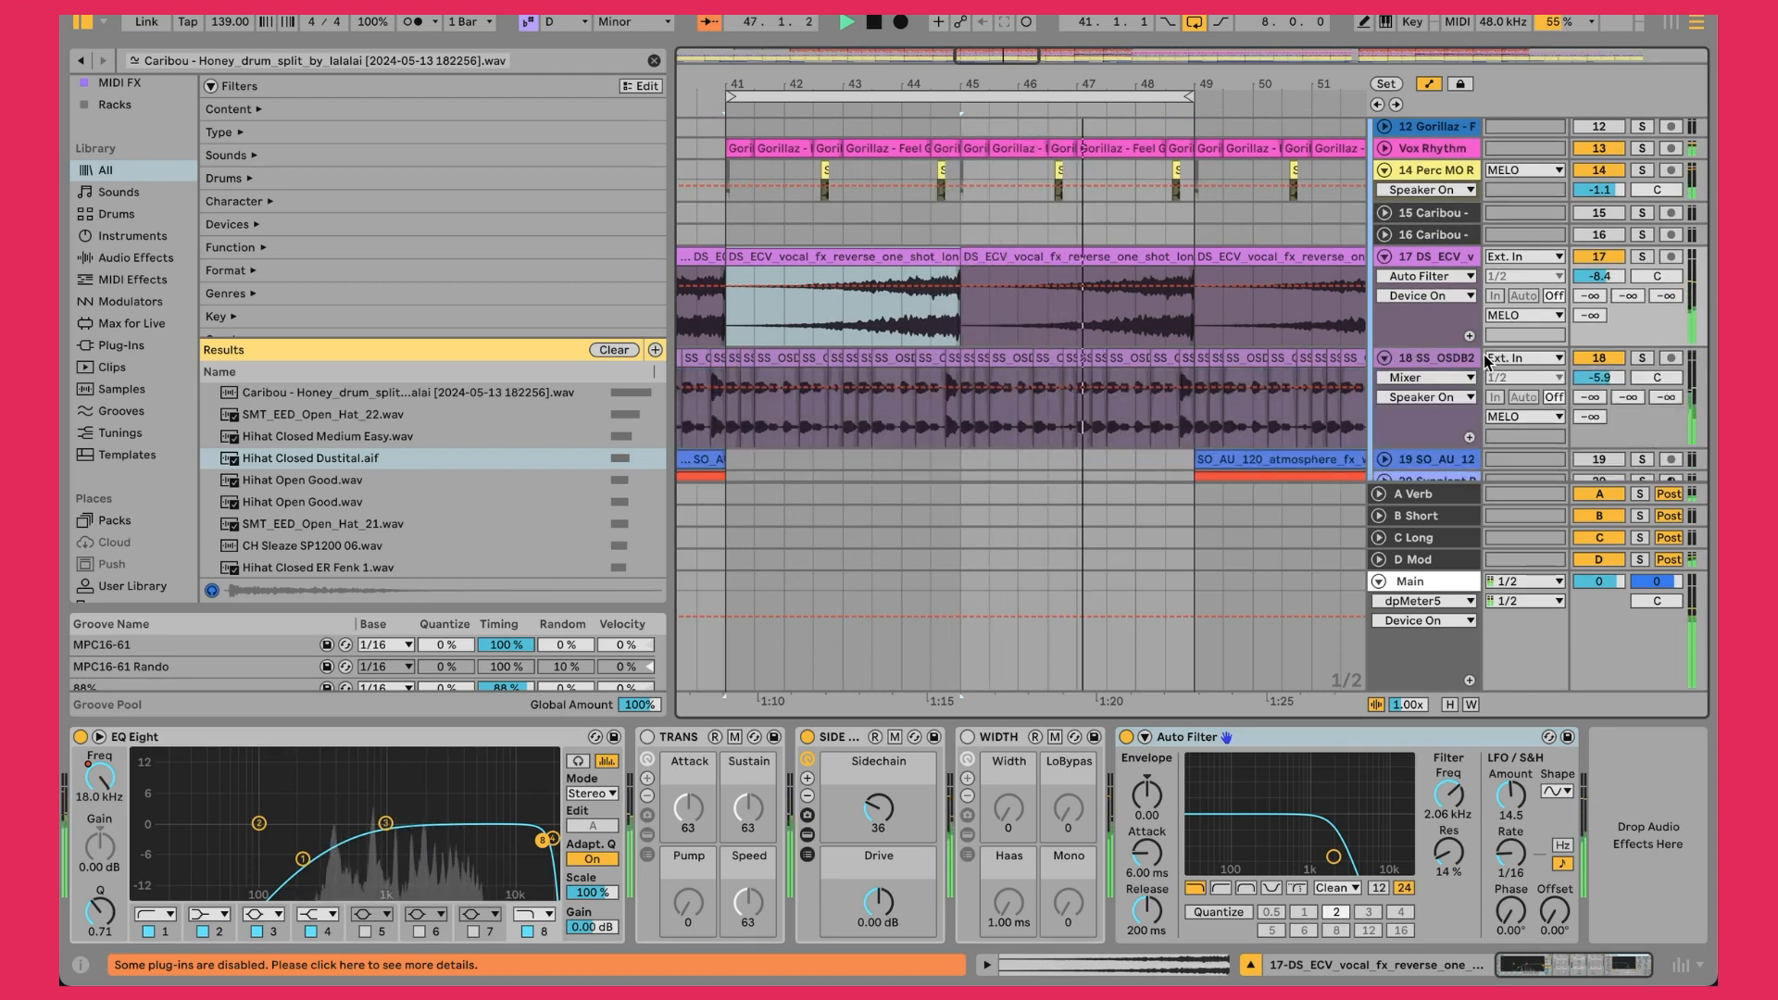
pyautogui.click(1642, 357)
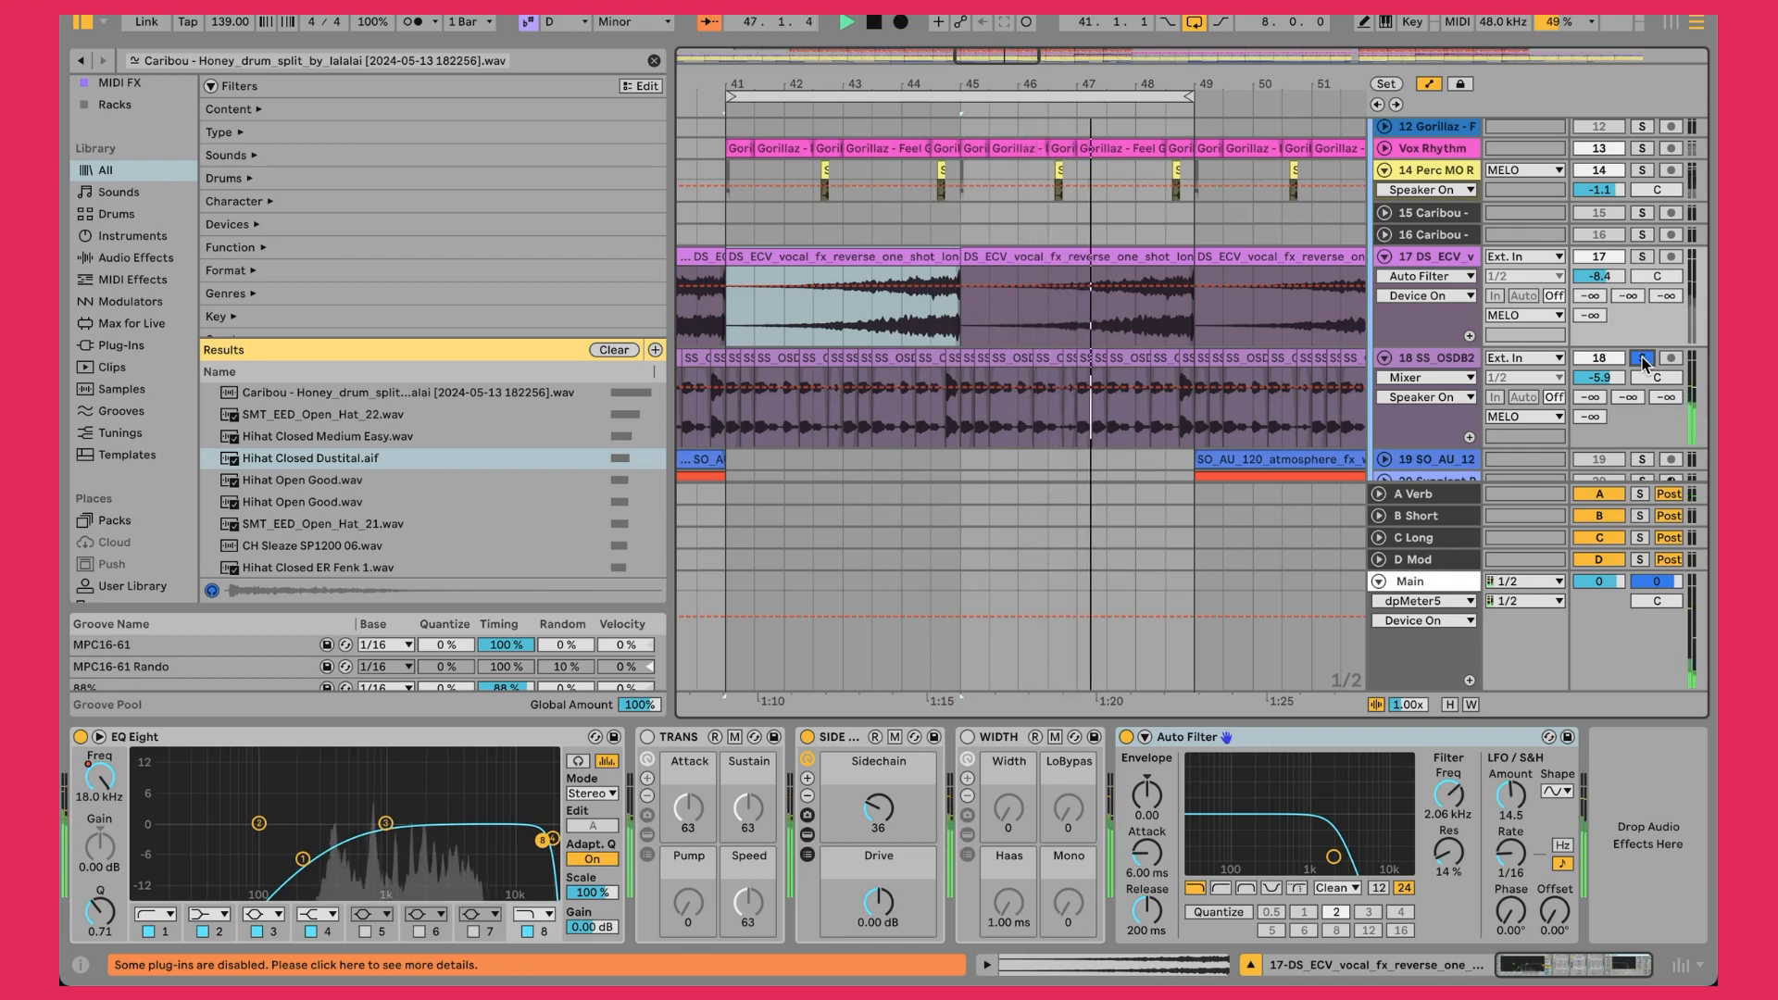
pyautogui.click(1642, 357)
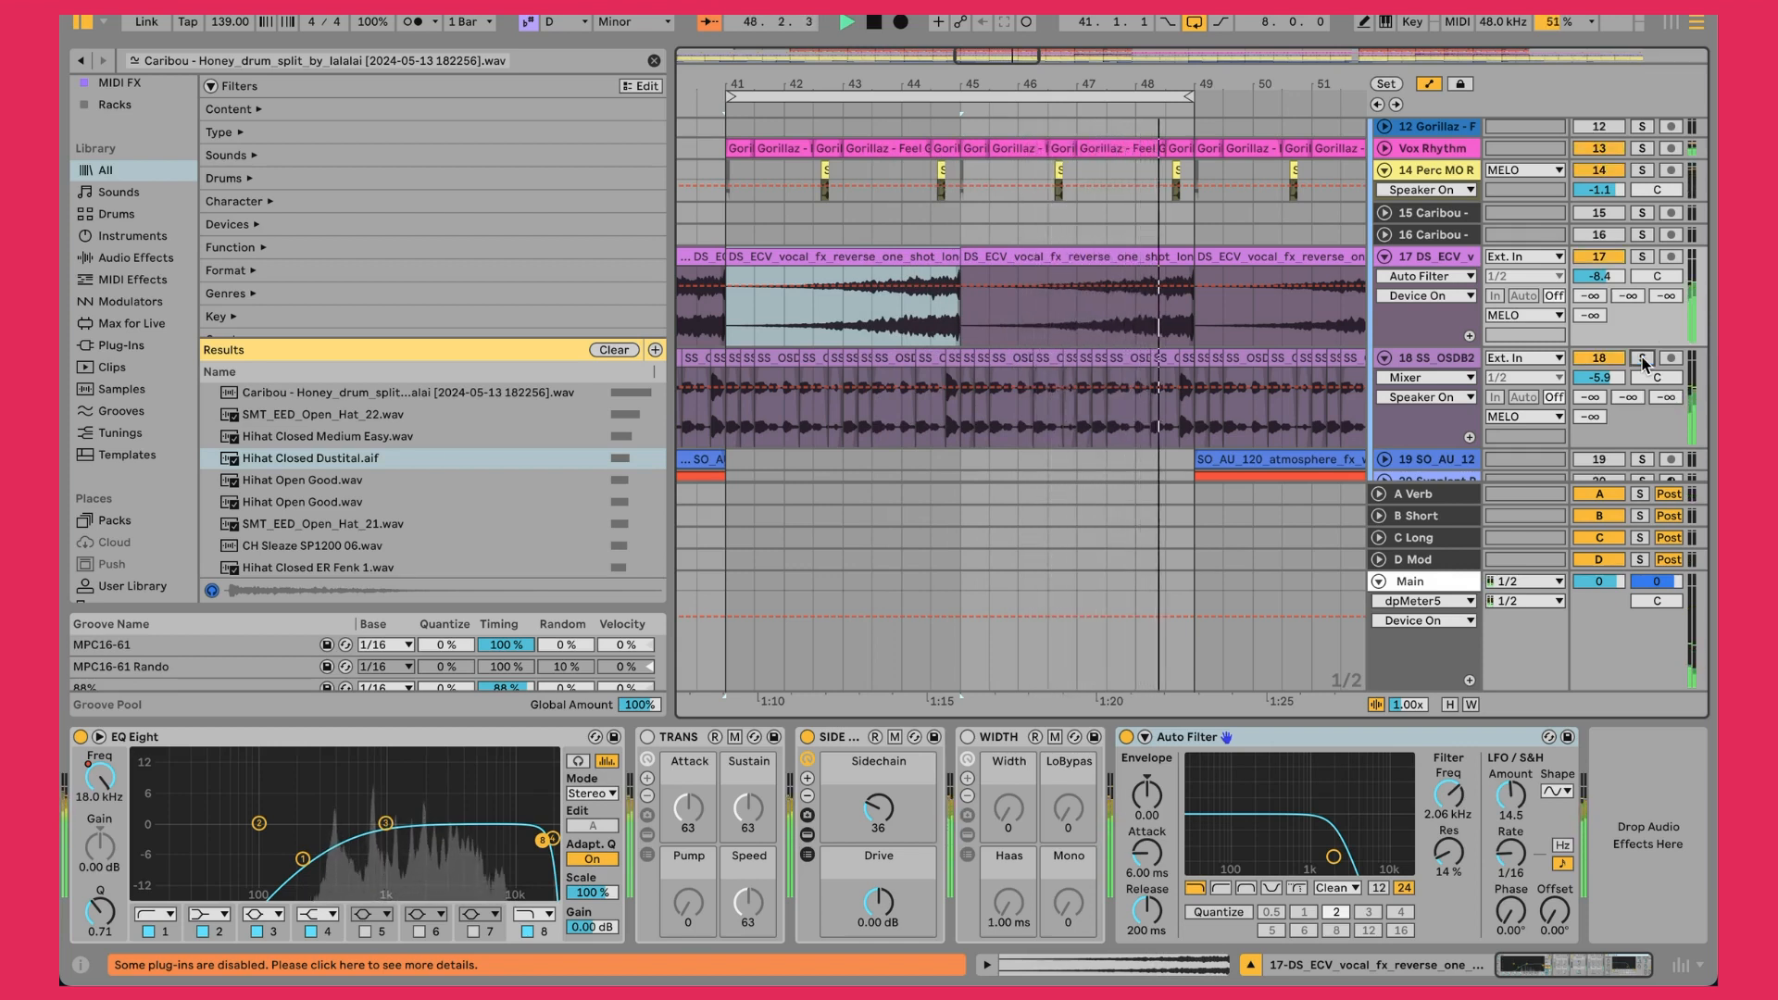
pyautogui.click(1642, 358)
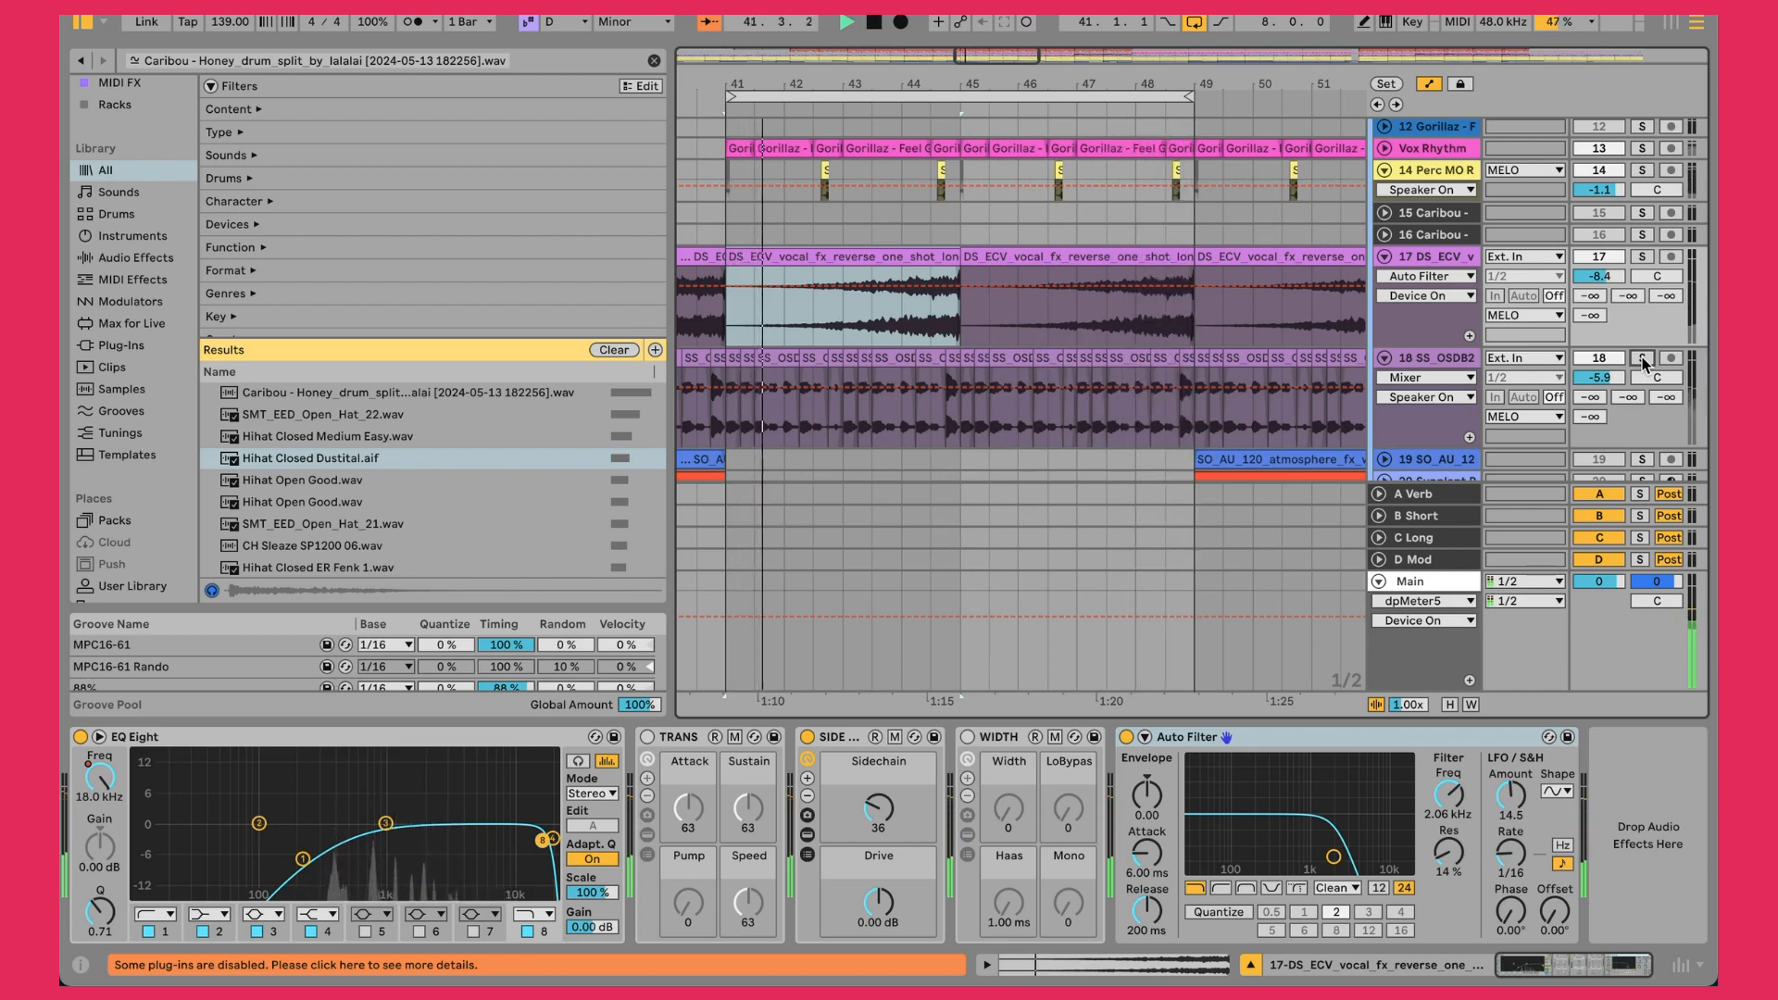
pyautogui.click(1642, 357)
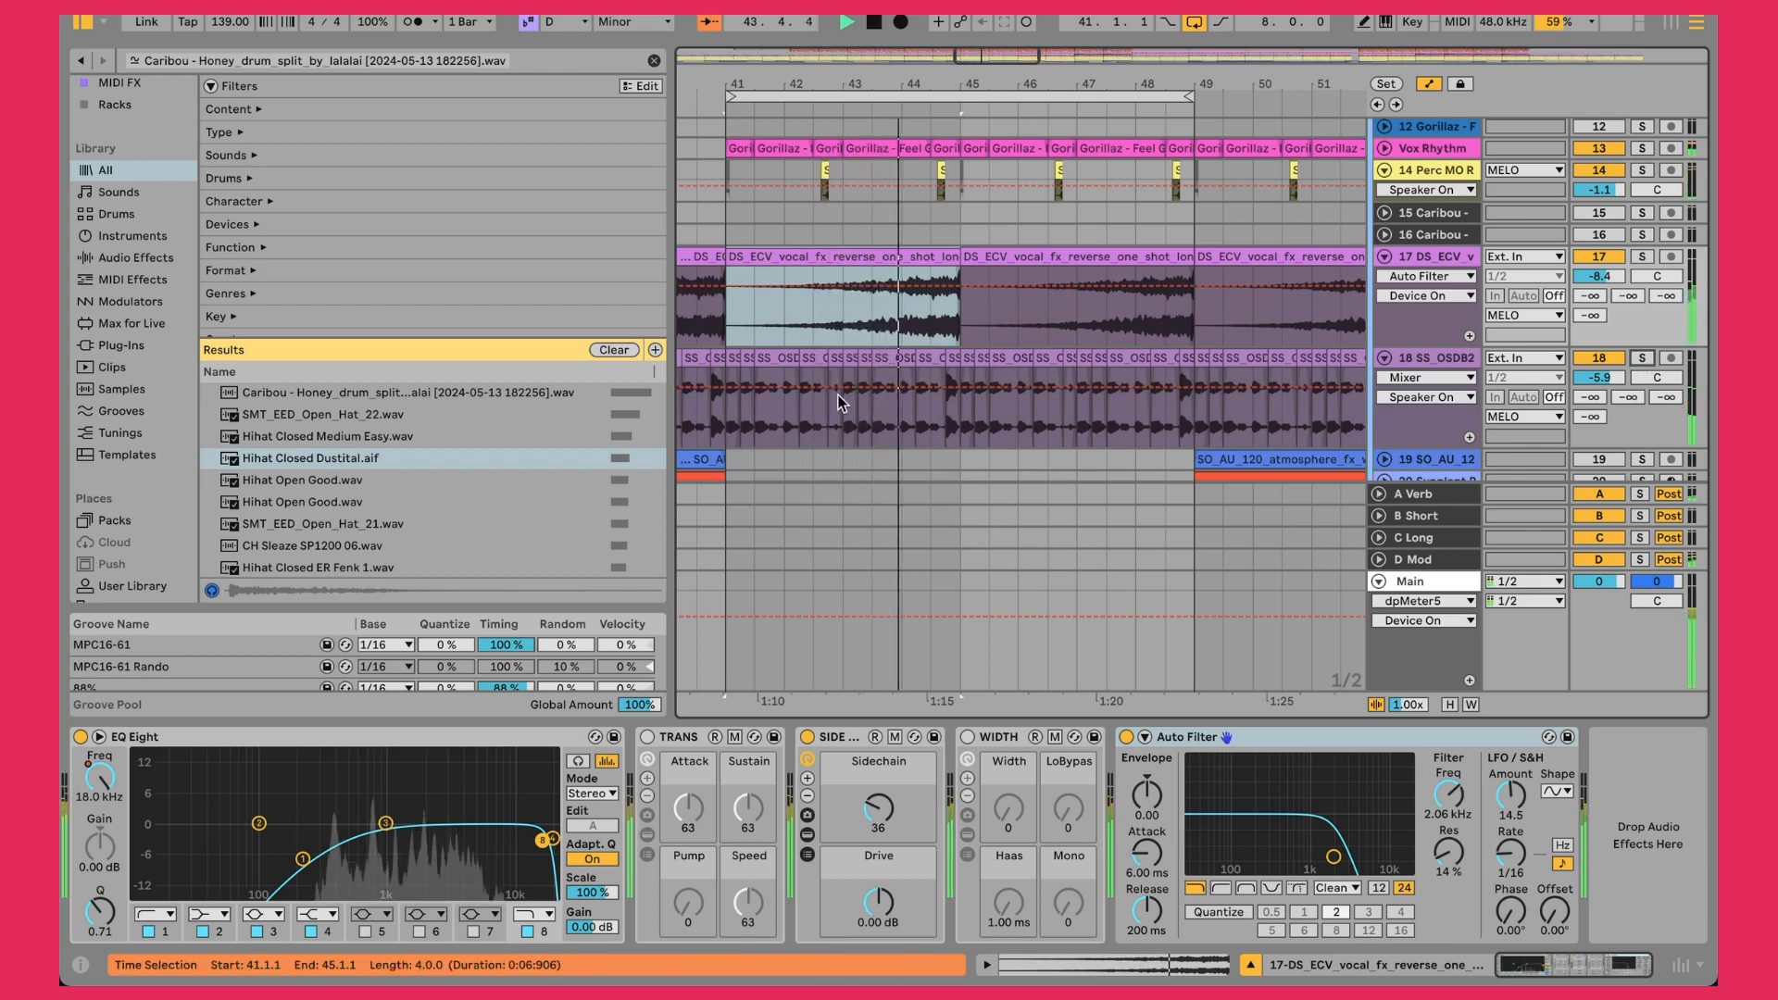
# Bring up track 18's devices, check the Sidechain rack and inspect PanMan in the EffectRack plug-in, then close its window
pyautogui.click(1406, 358)
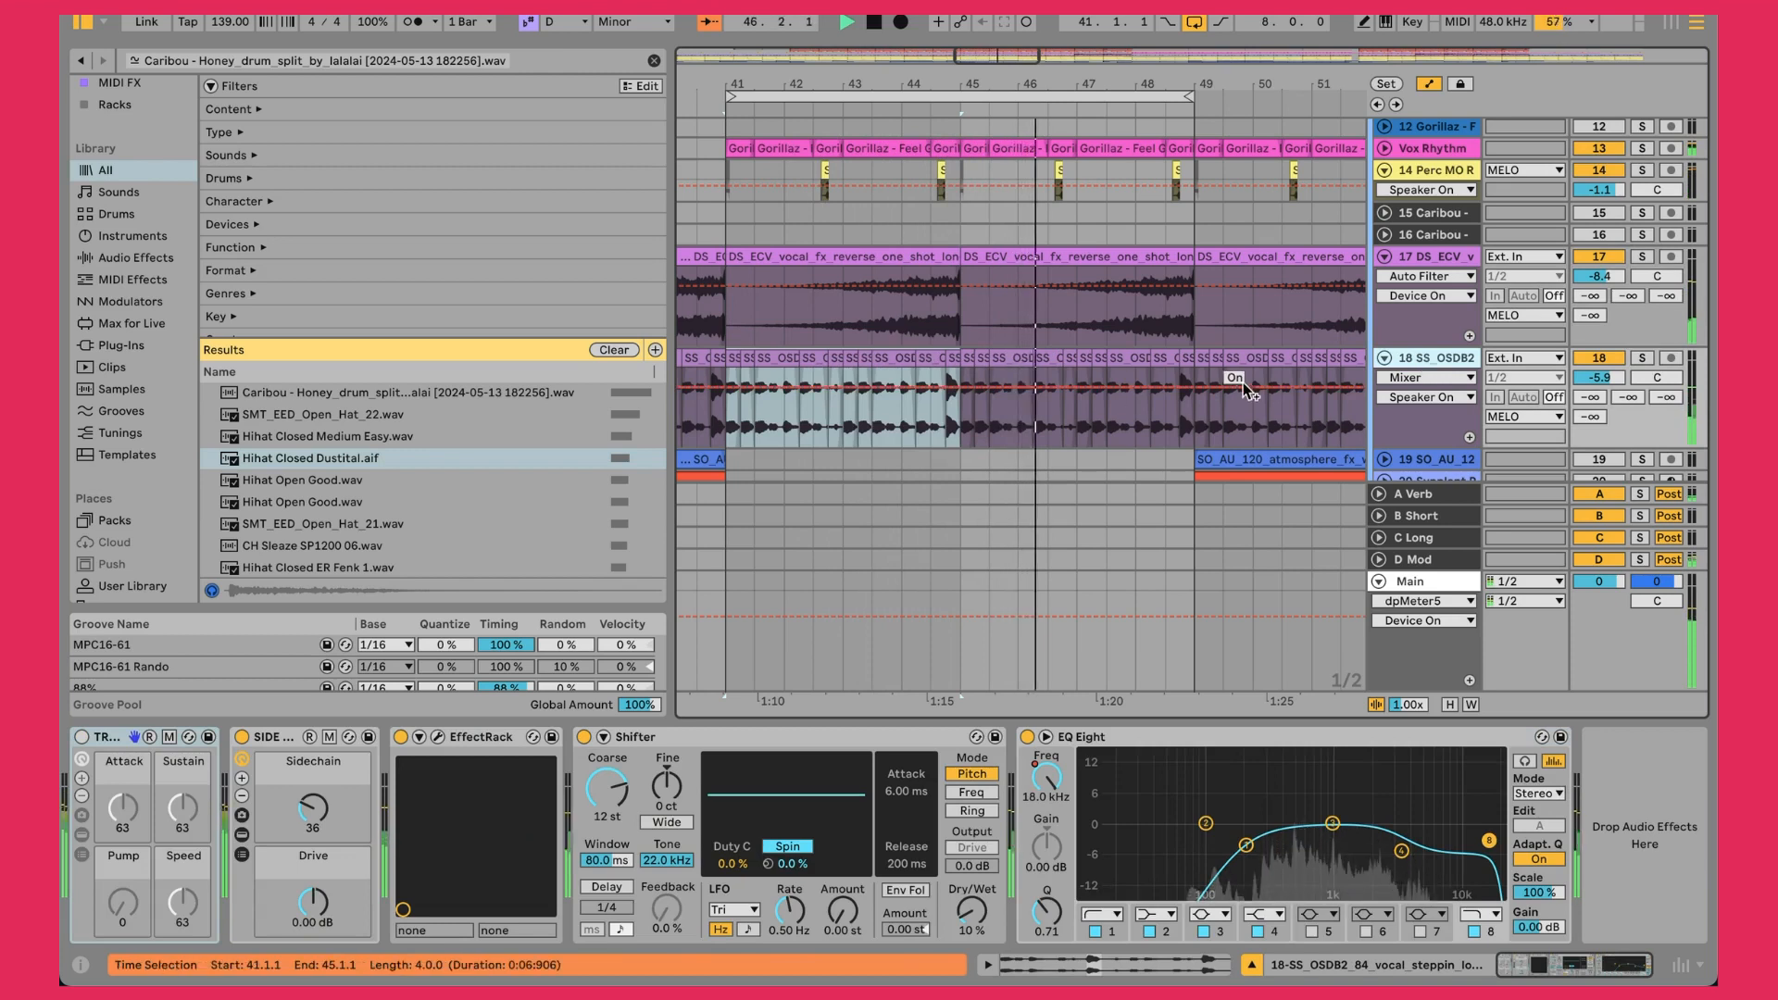
pyautogui.moveTo(1242, 387)
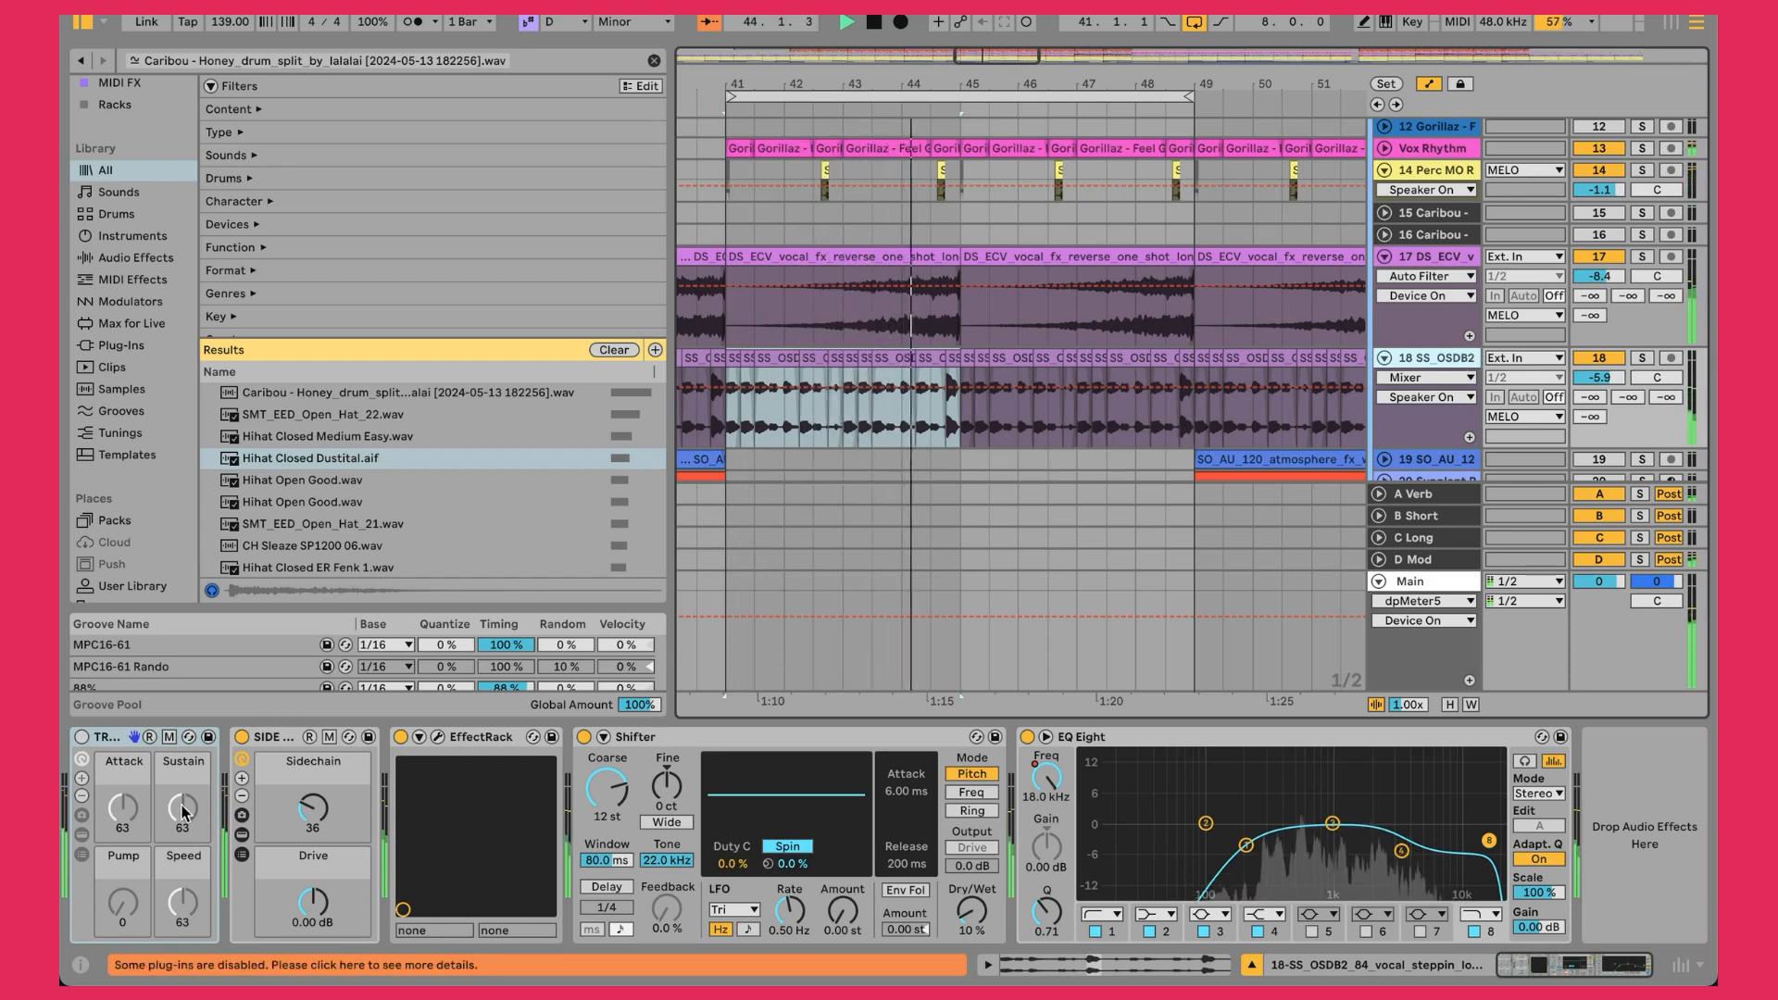
pyautogui.click(290, 762)
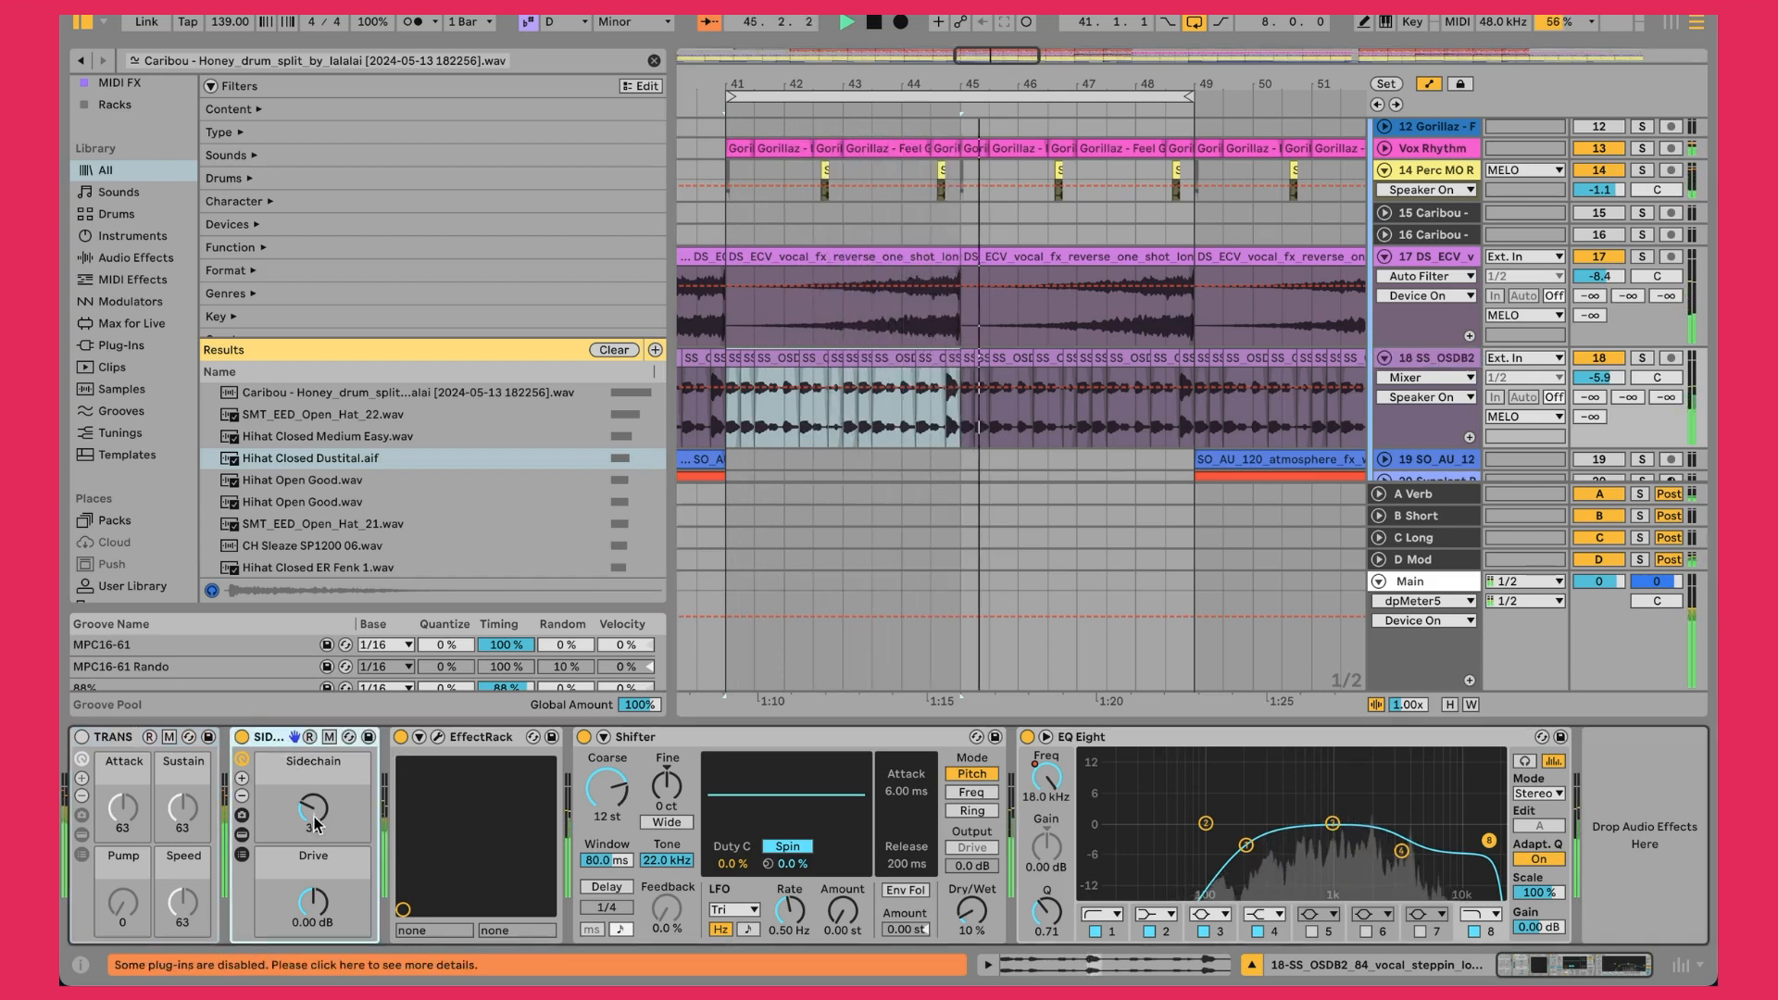
pyautogui.click(438, 737)
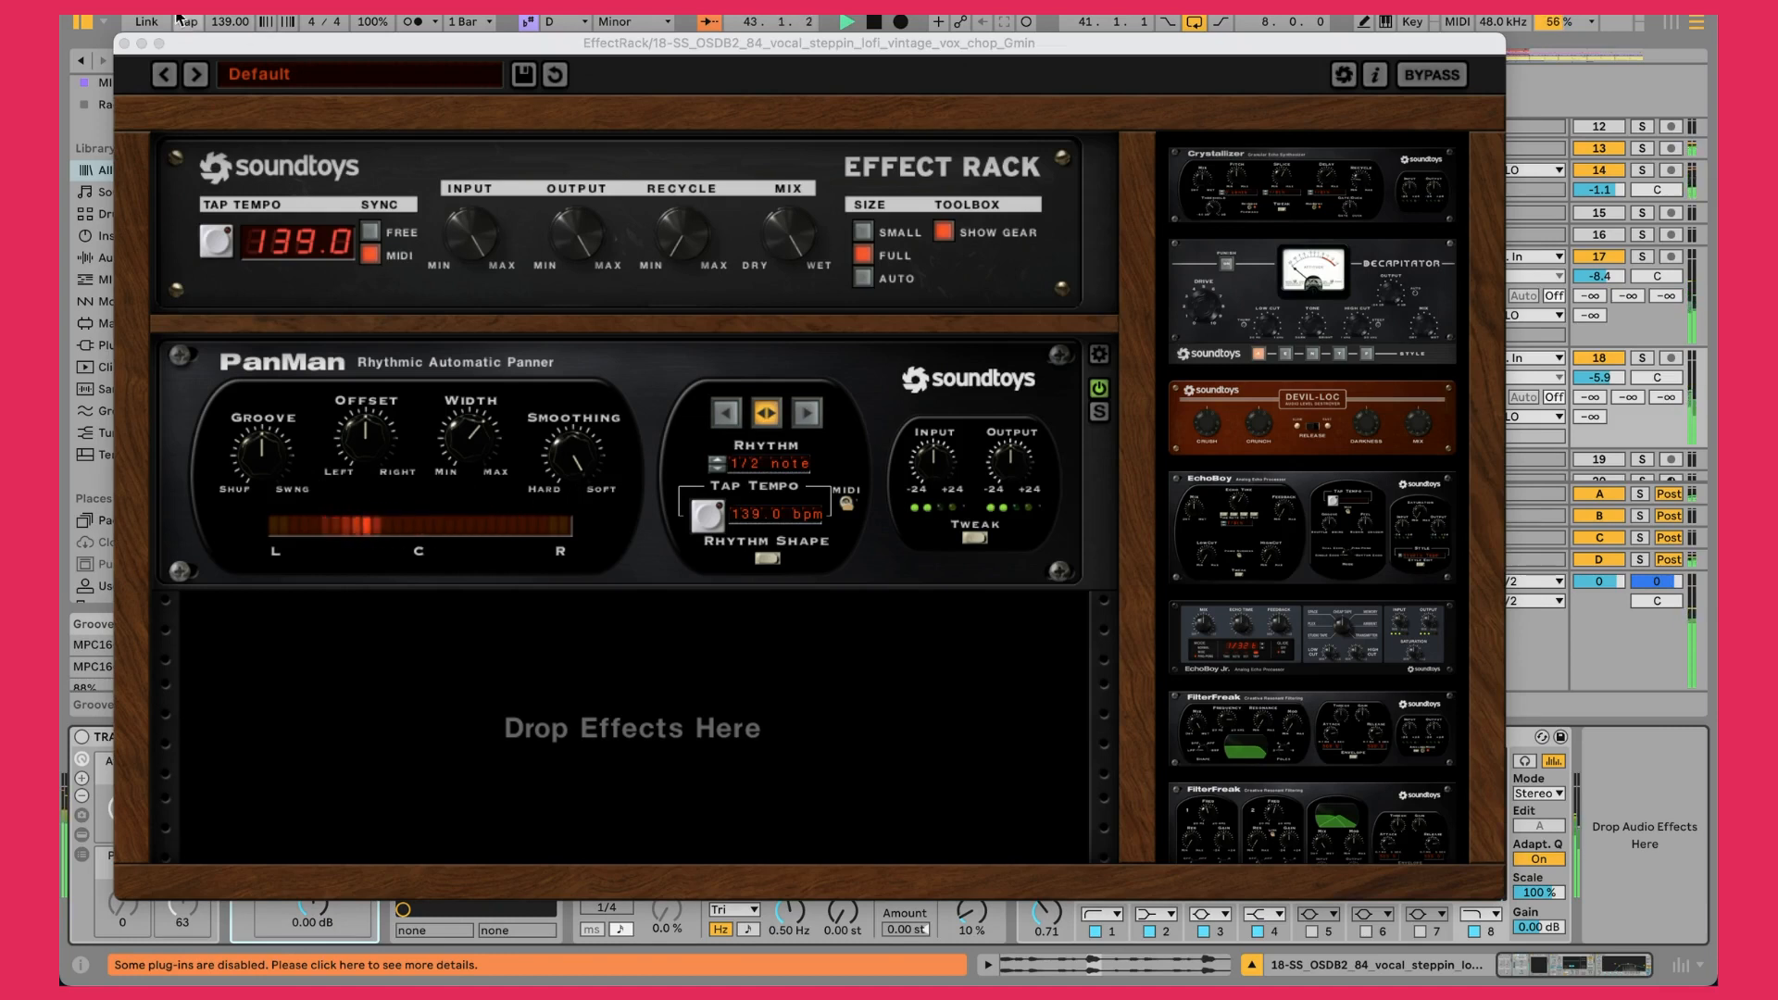
pyautogui.click(125, 43)
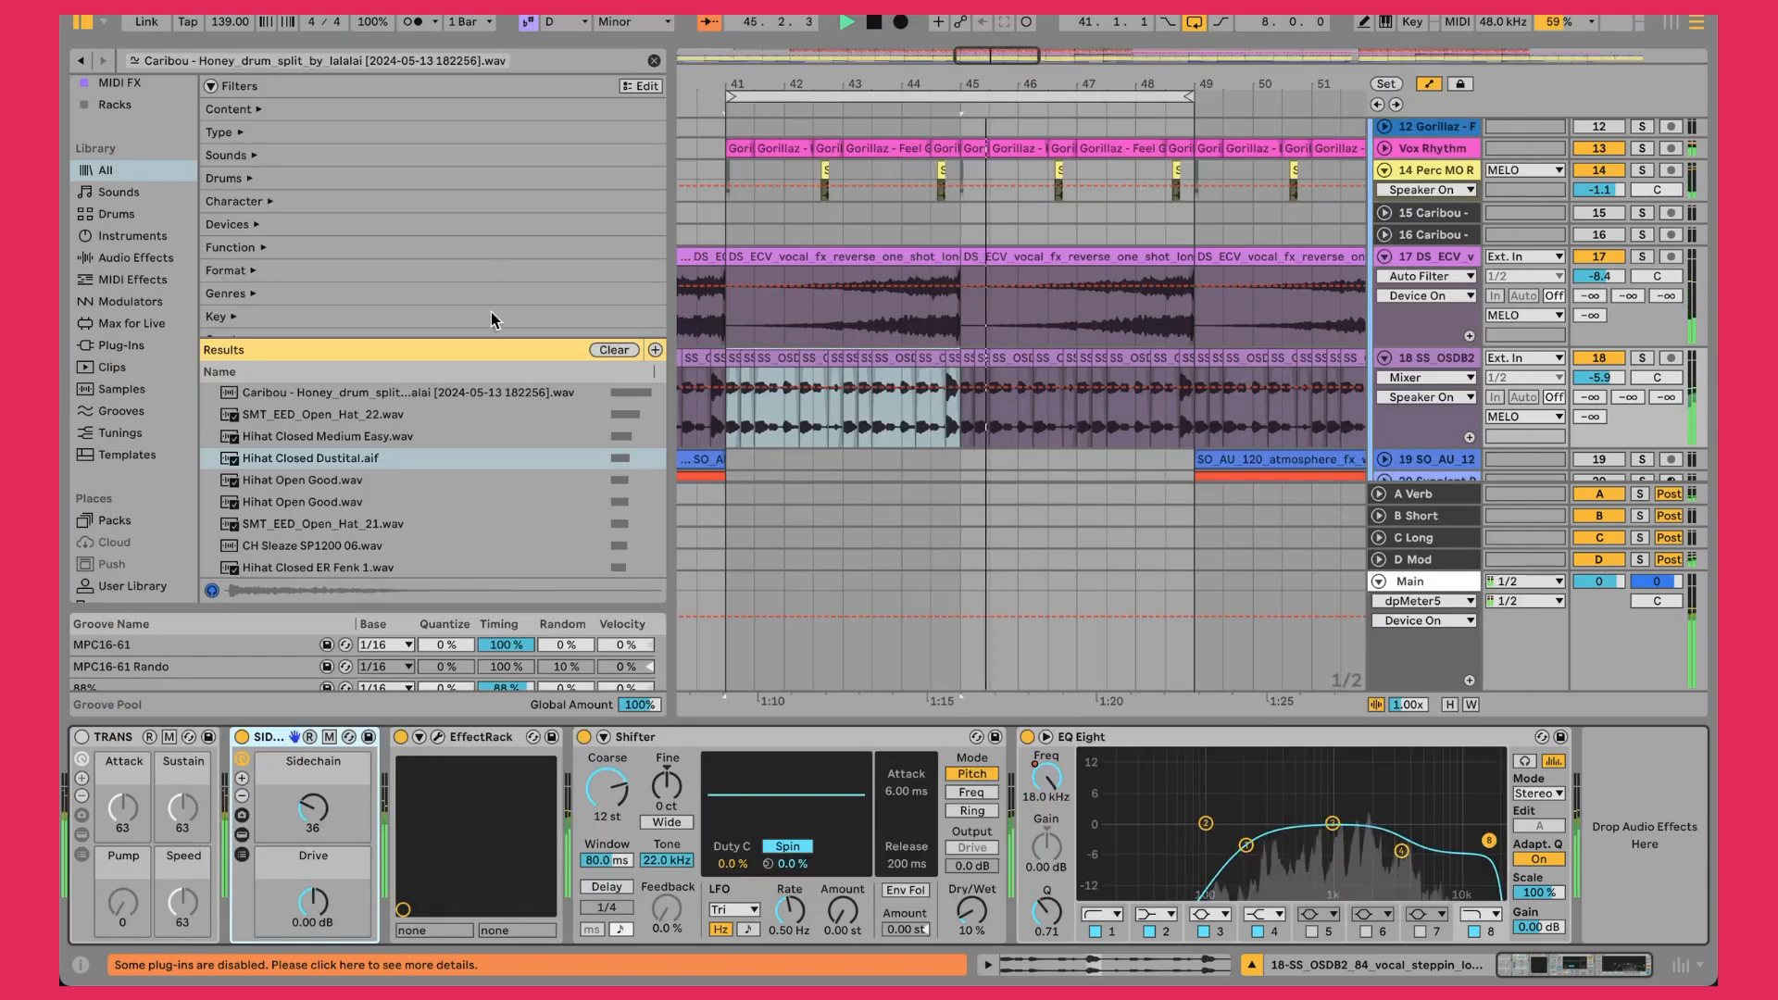
# Compare track 18 with the Shifter bypassed and re-enabled, then check the Shifter's Coarse pitch control
pyautogui.click(584, 737)
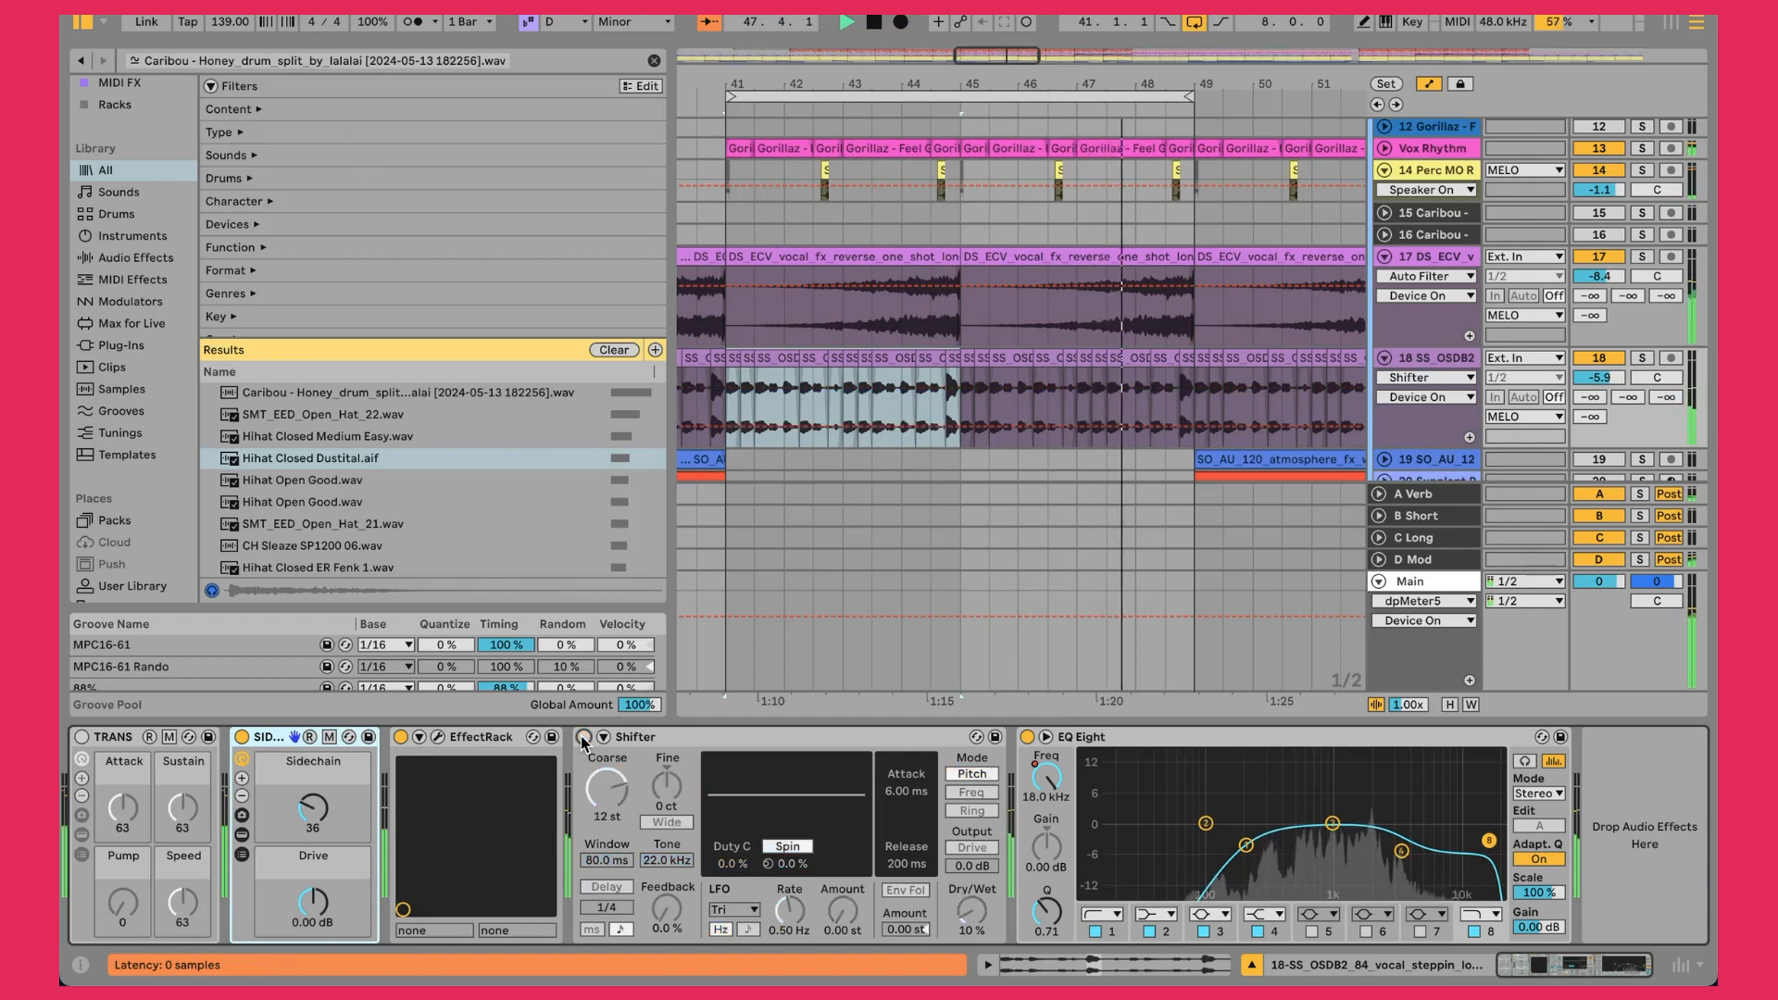
pyautogui.click(583, 738)
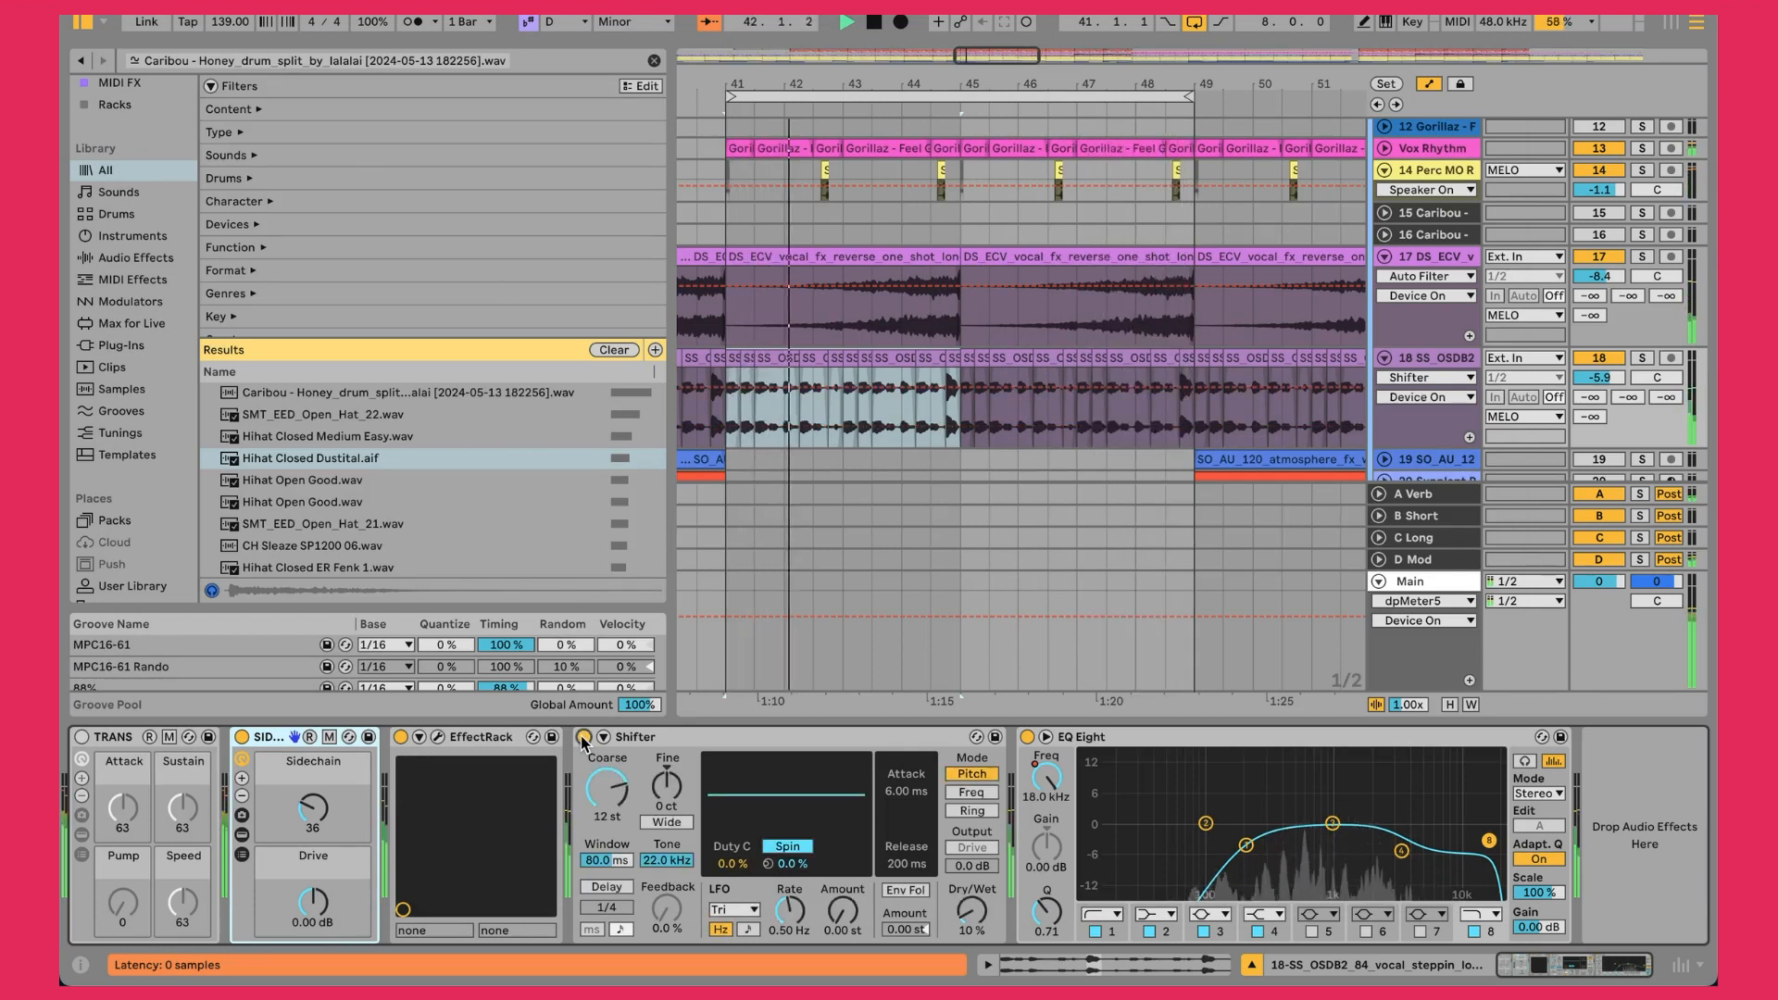
pyautogui.click(614, 787)
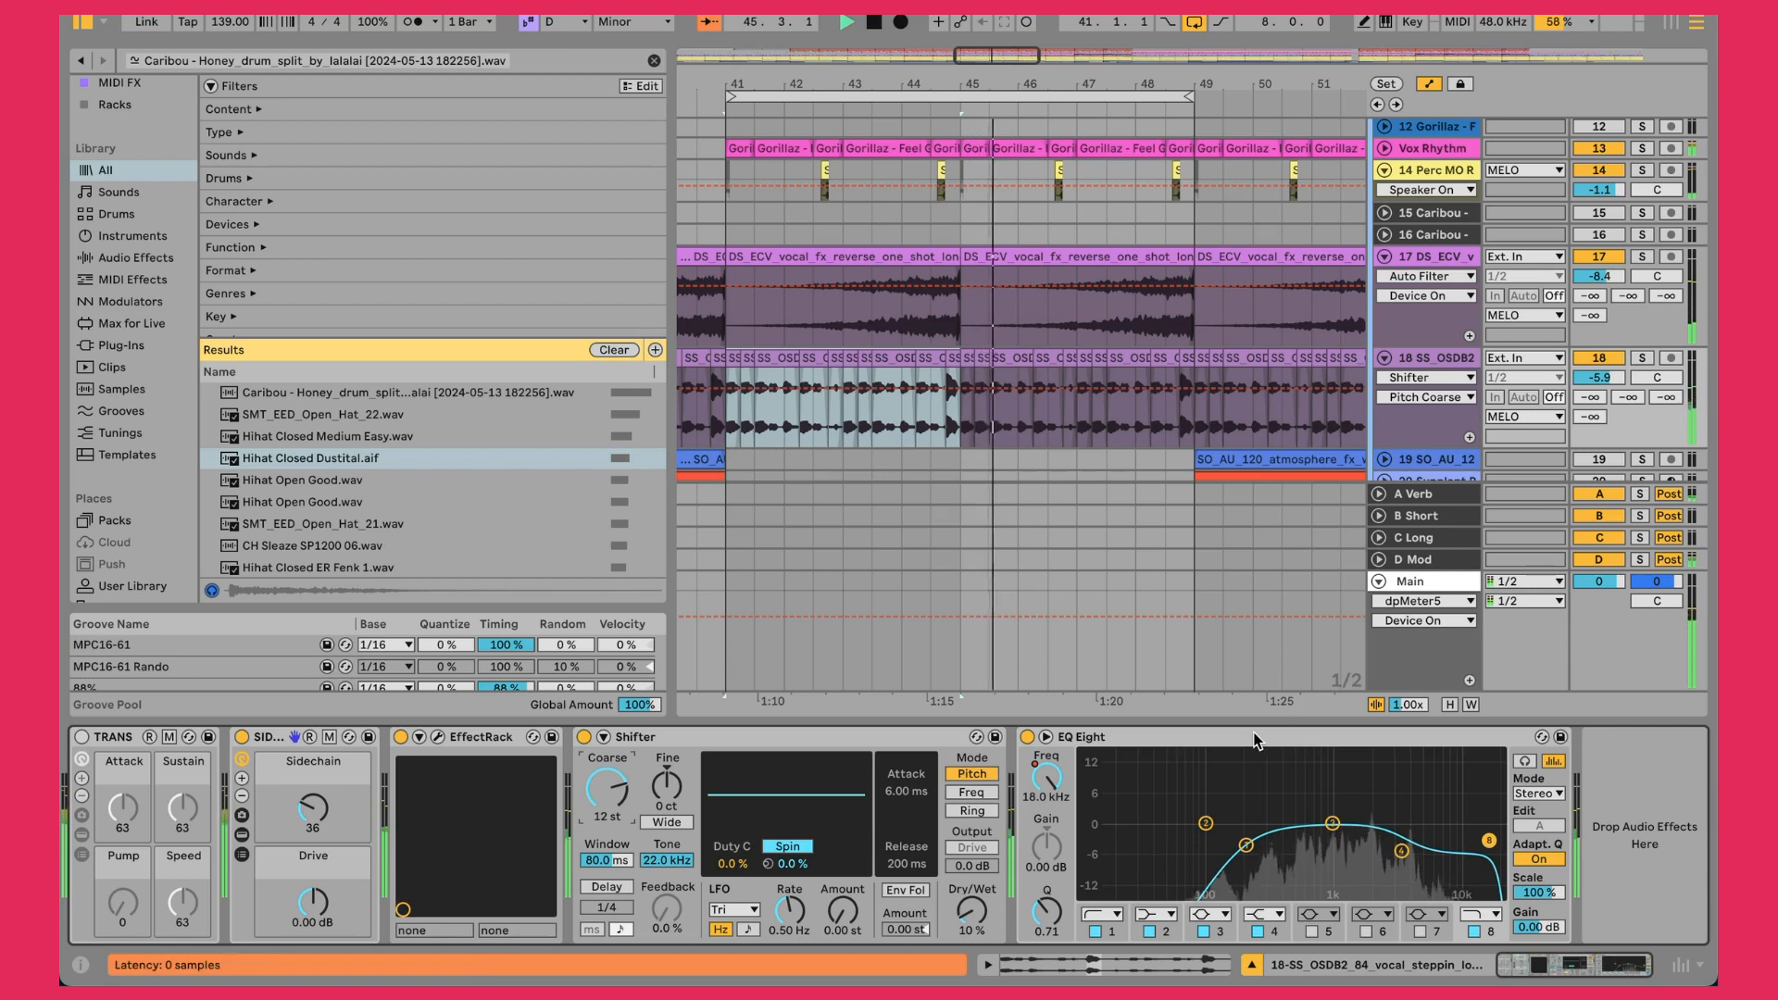
# Examine track 18's EQ Eight curve, checking the band 8 frequency and selecting band 4
pyautogui.click(1230, 749)
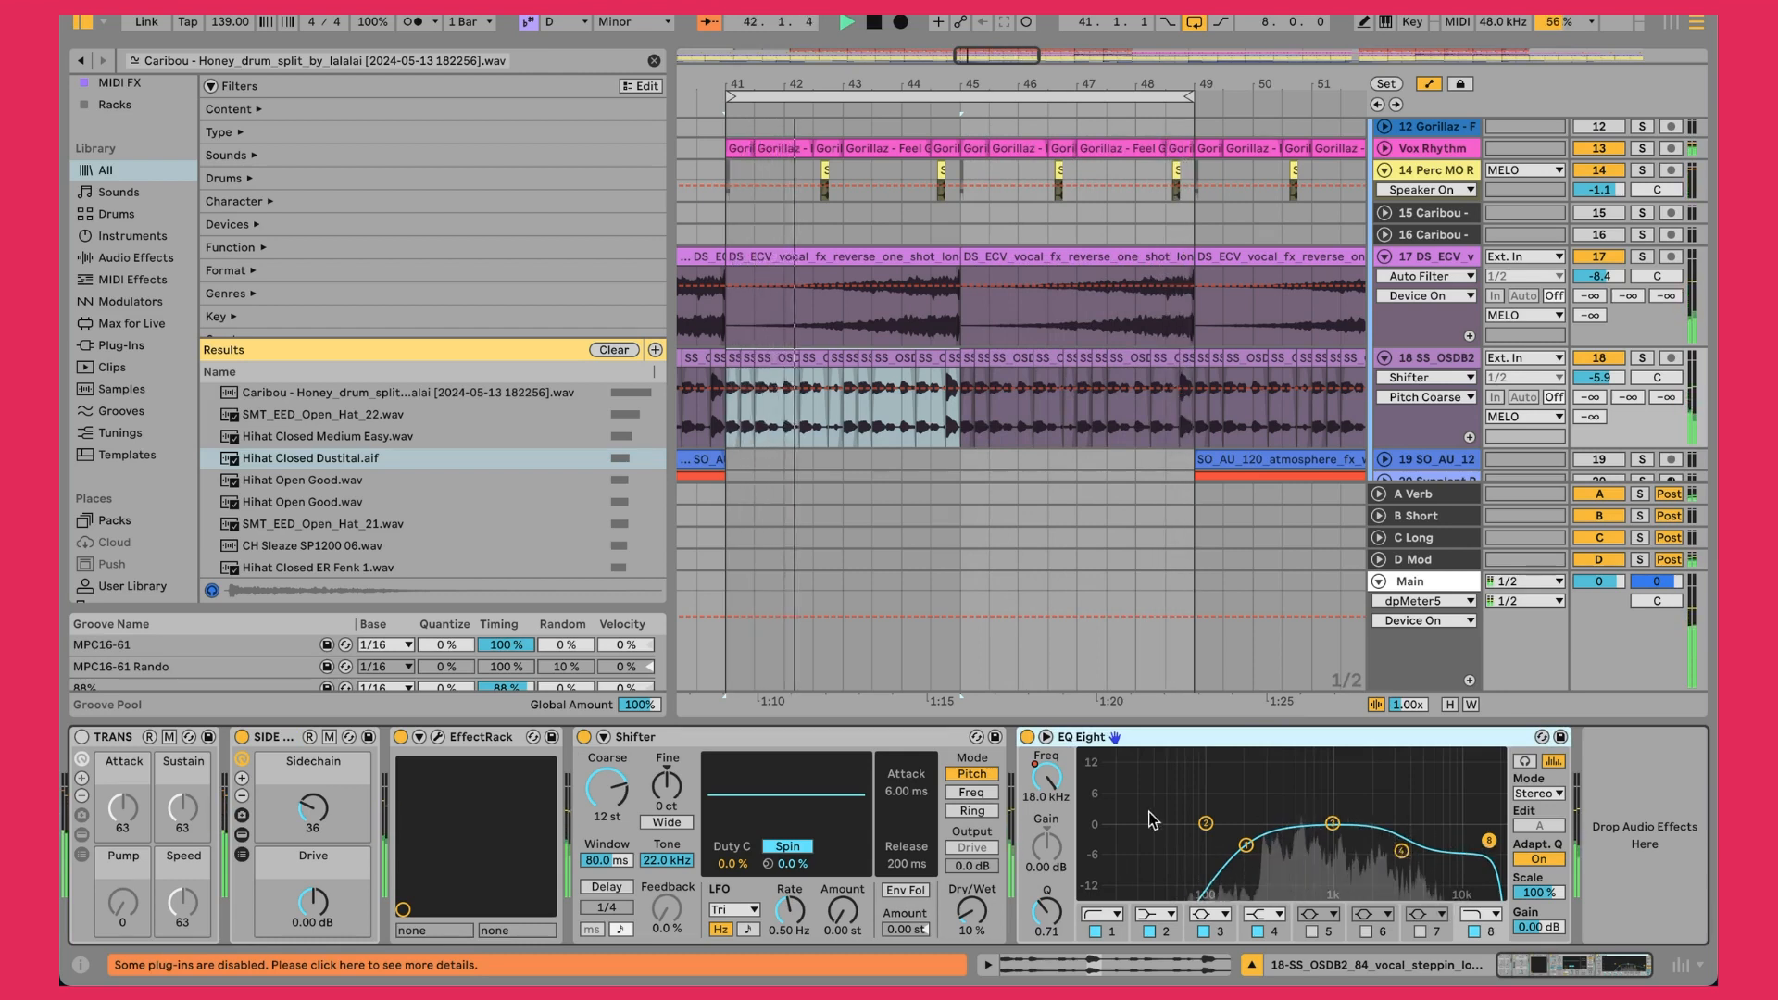
pyautogui.click(1060, 788)
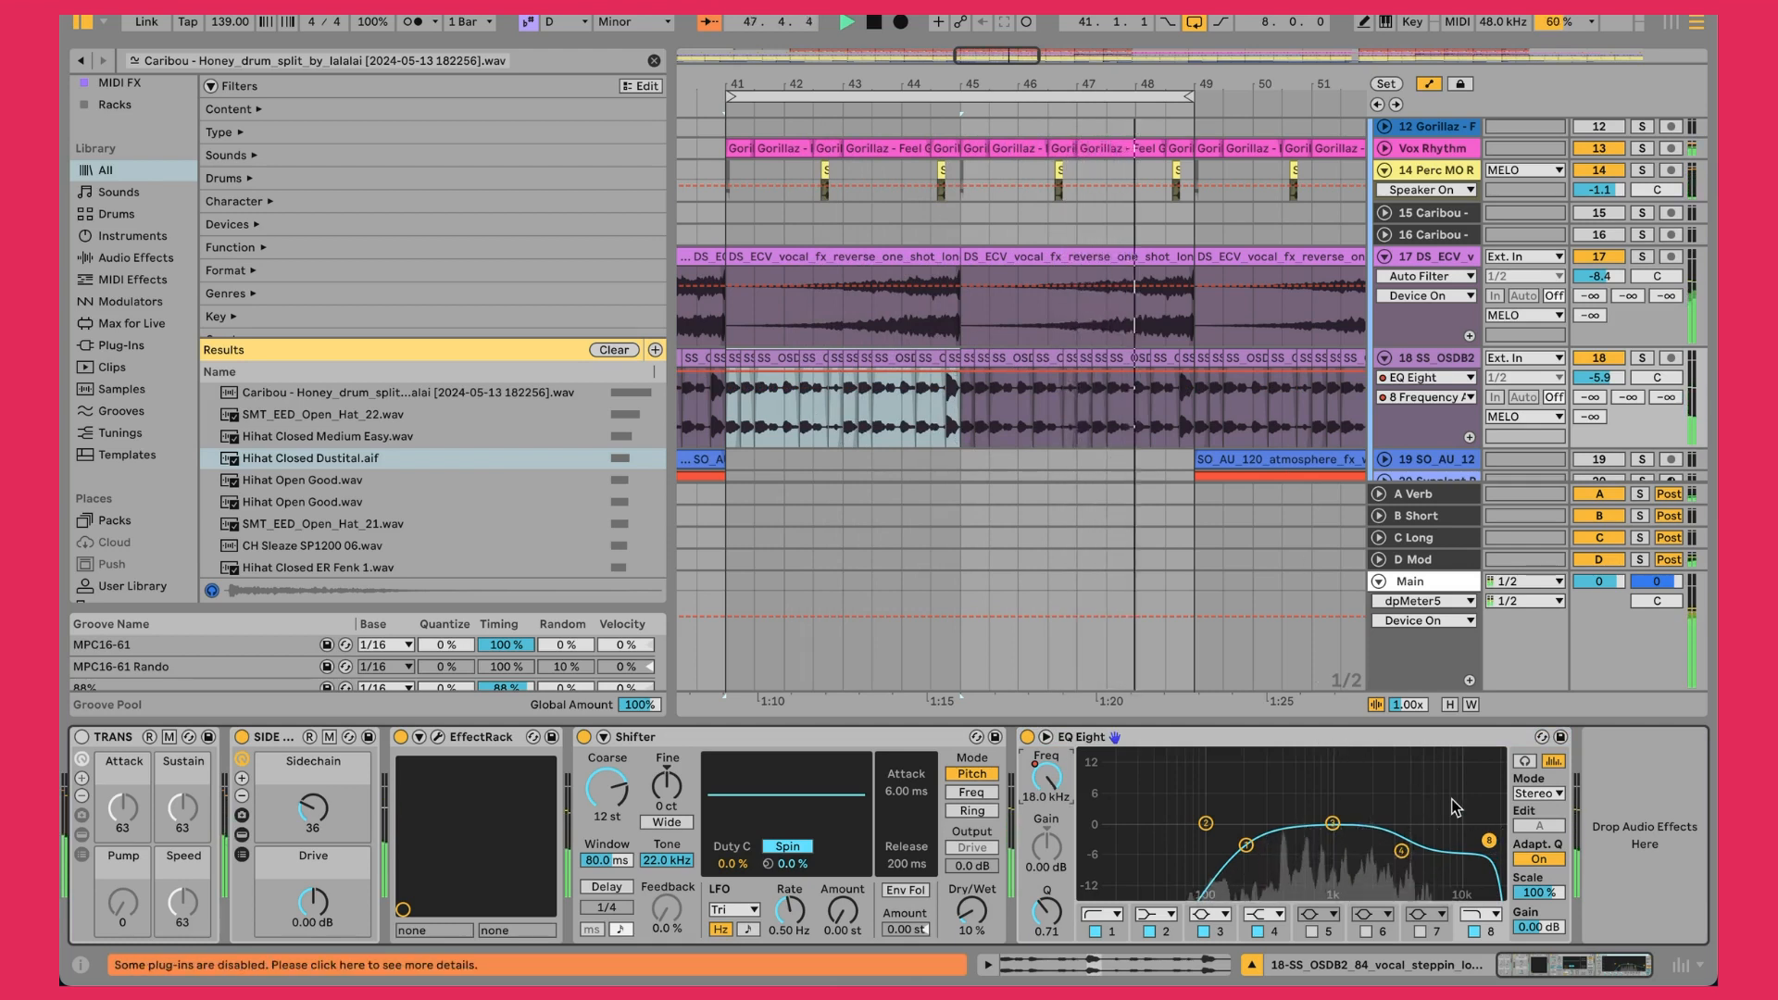
pyautogui.click(1402, 850)
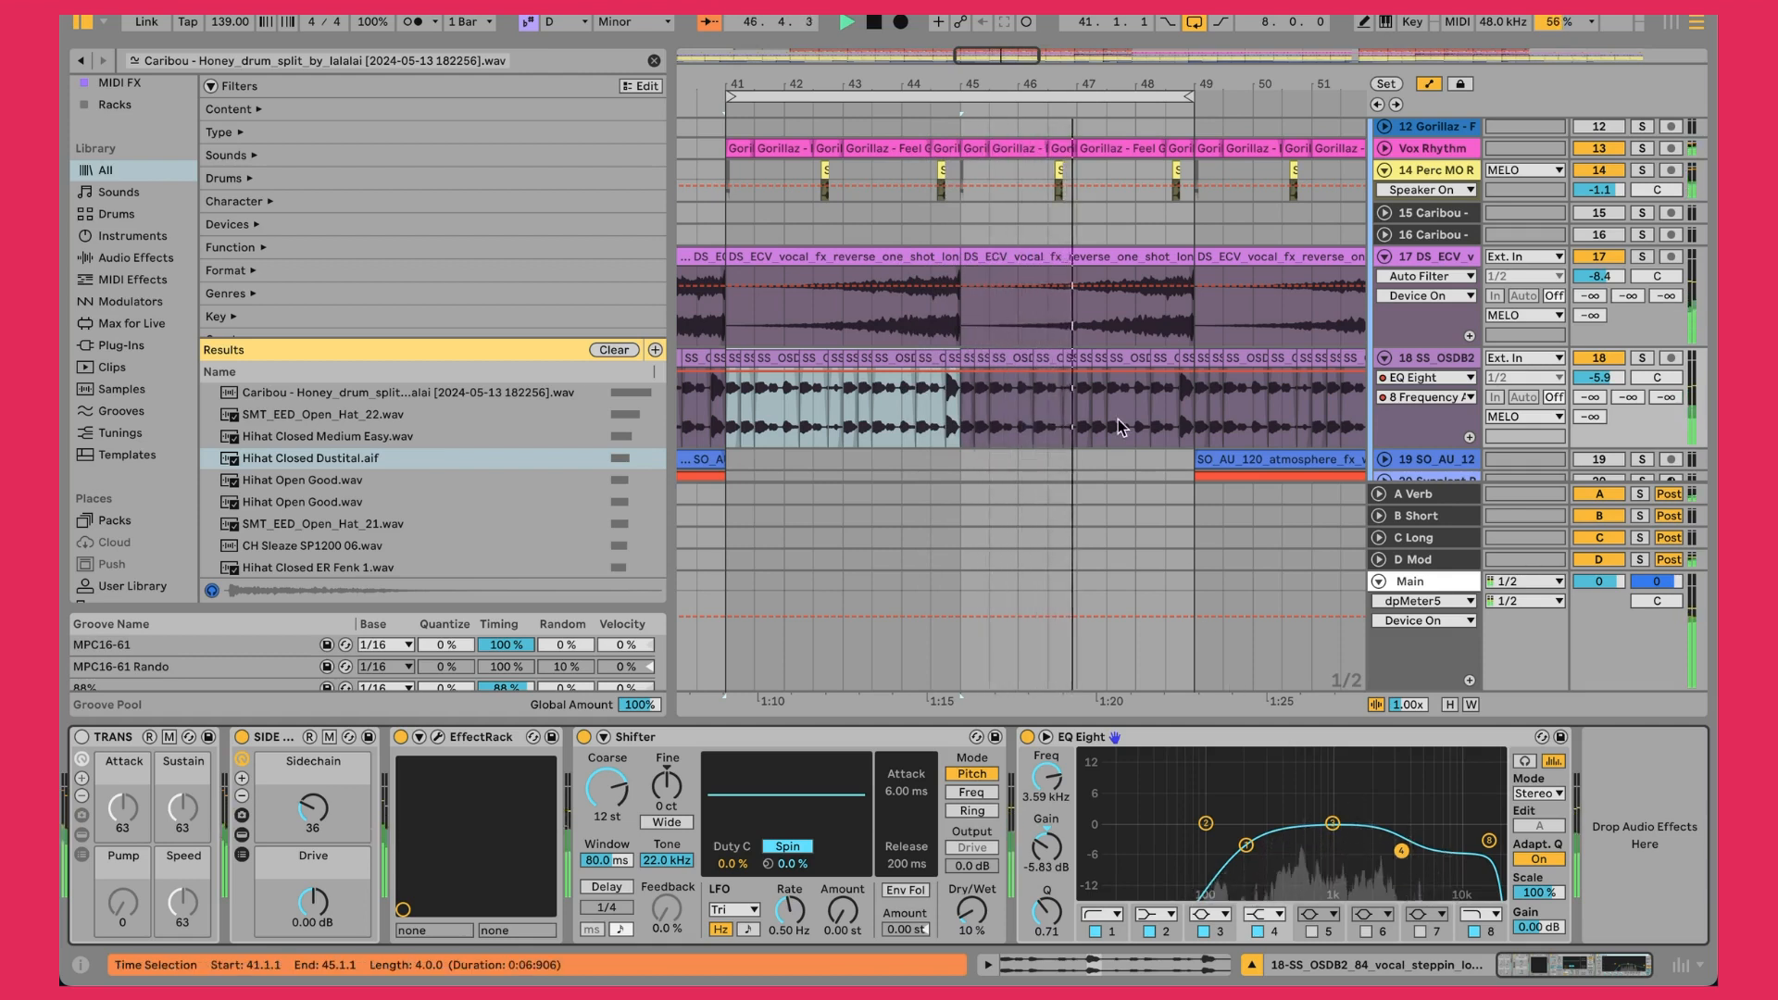
pyautogui.scroll(-3, 1044, 399)
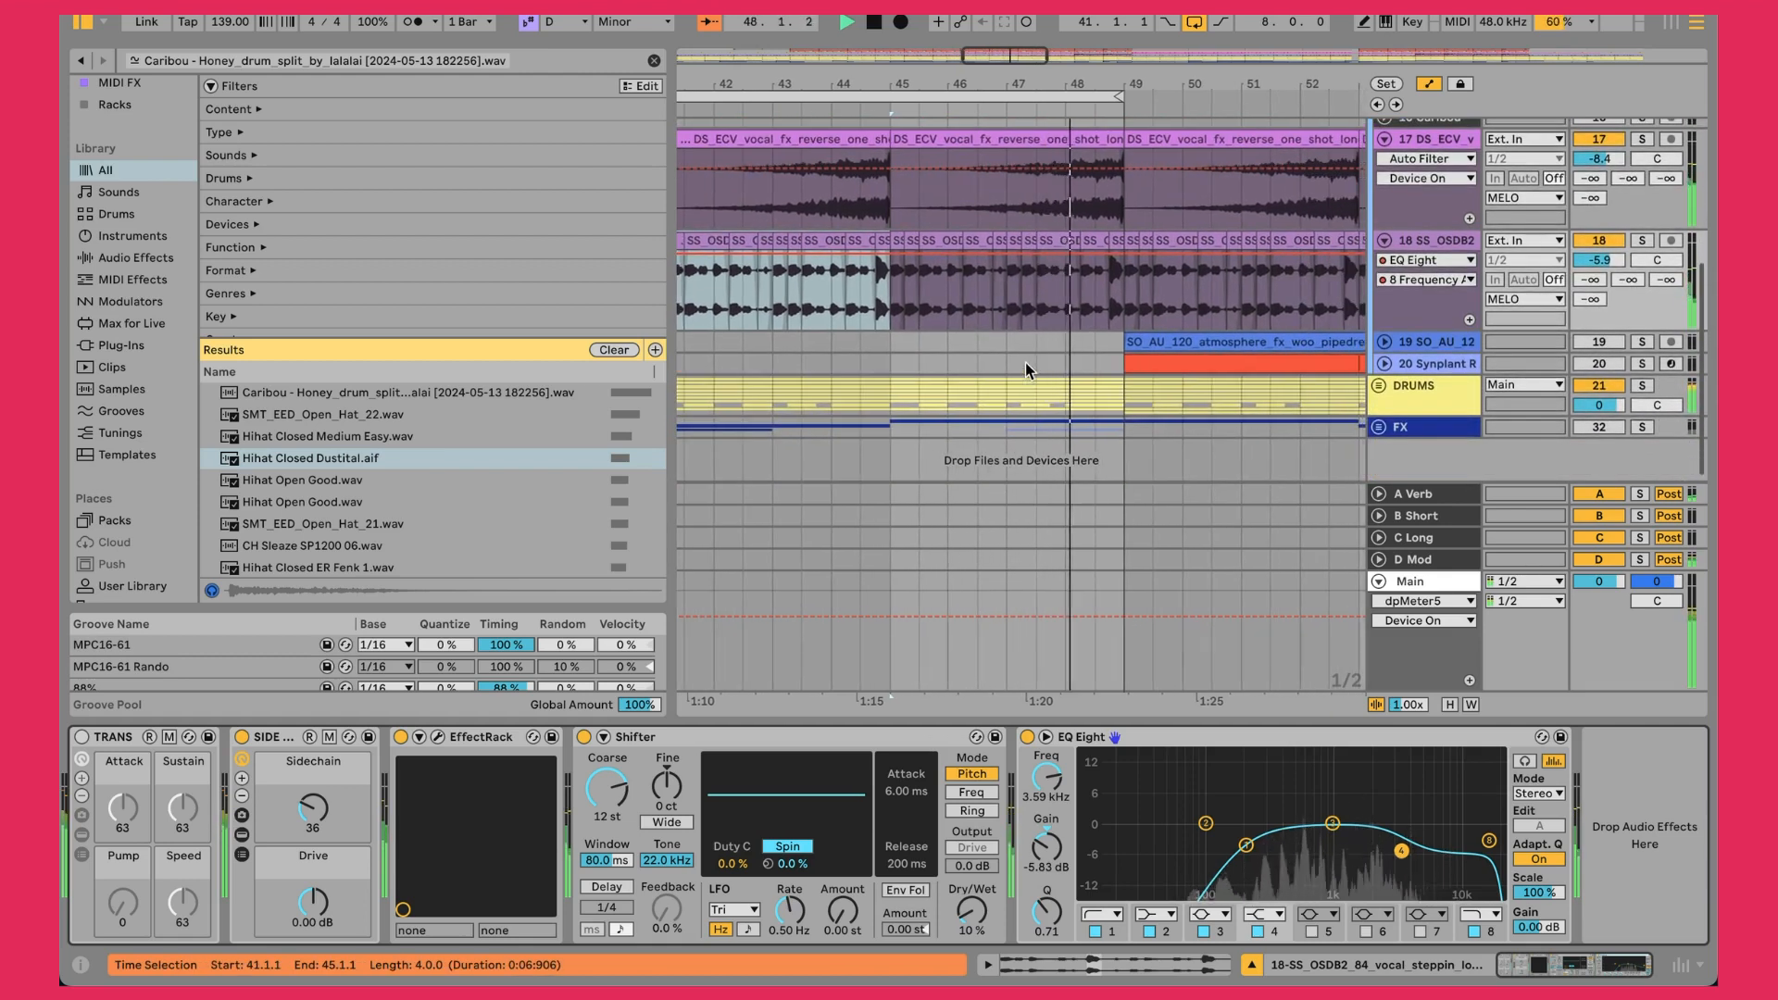
# Move the loop to the eight bars between bars 49 and 57
pyautogui.press('-')
pyautogui.press('-')
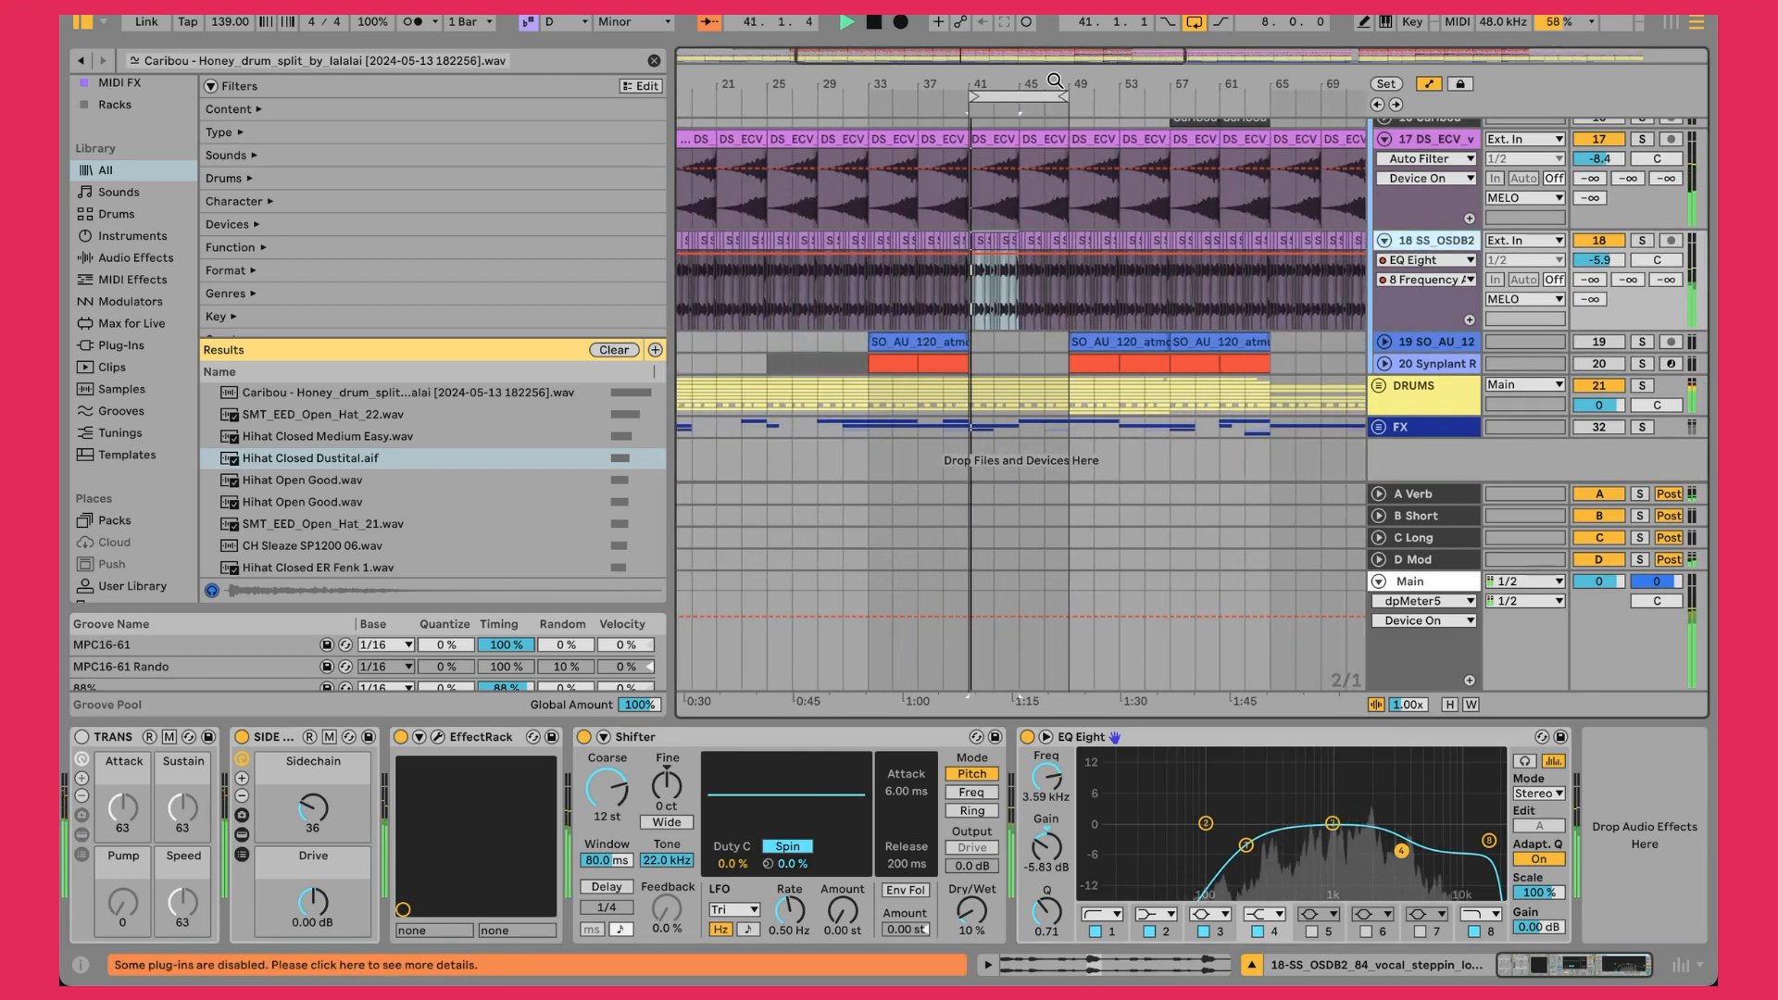
pyautogui.moveTo(1028, 91); pyautogui.dragTo(1132, 88)
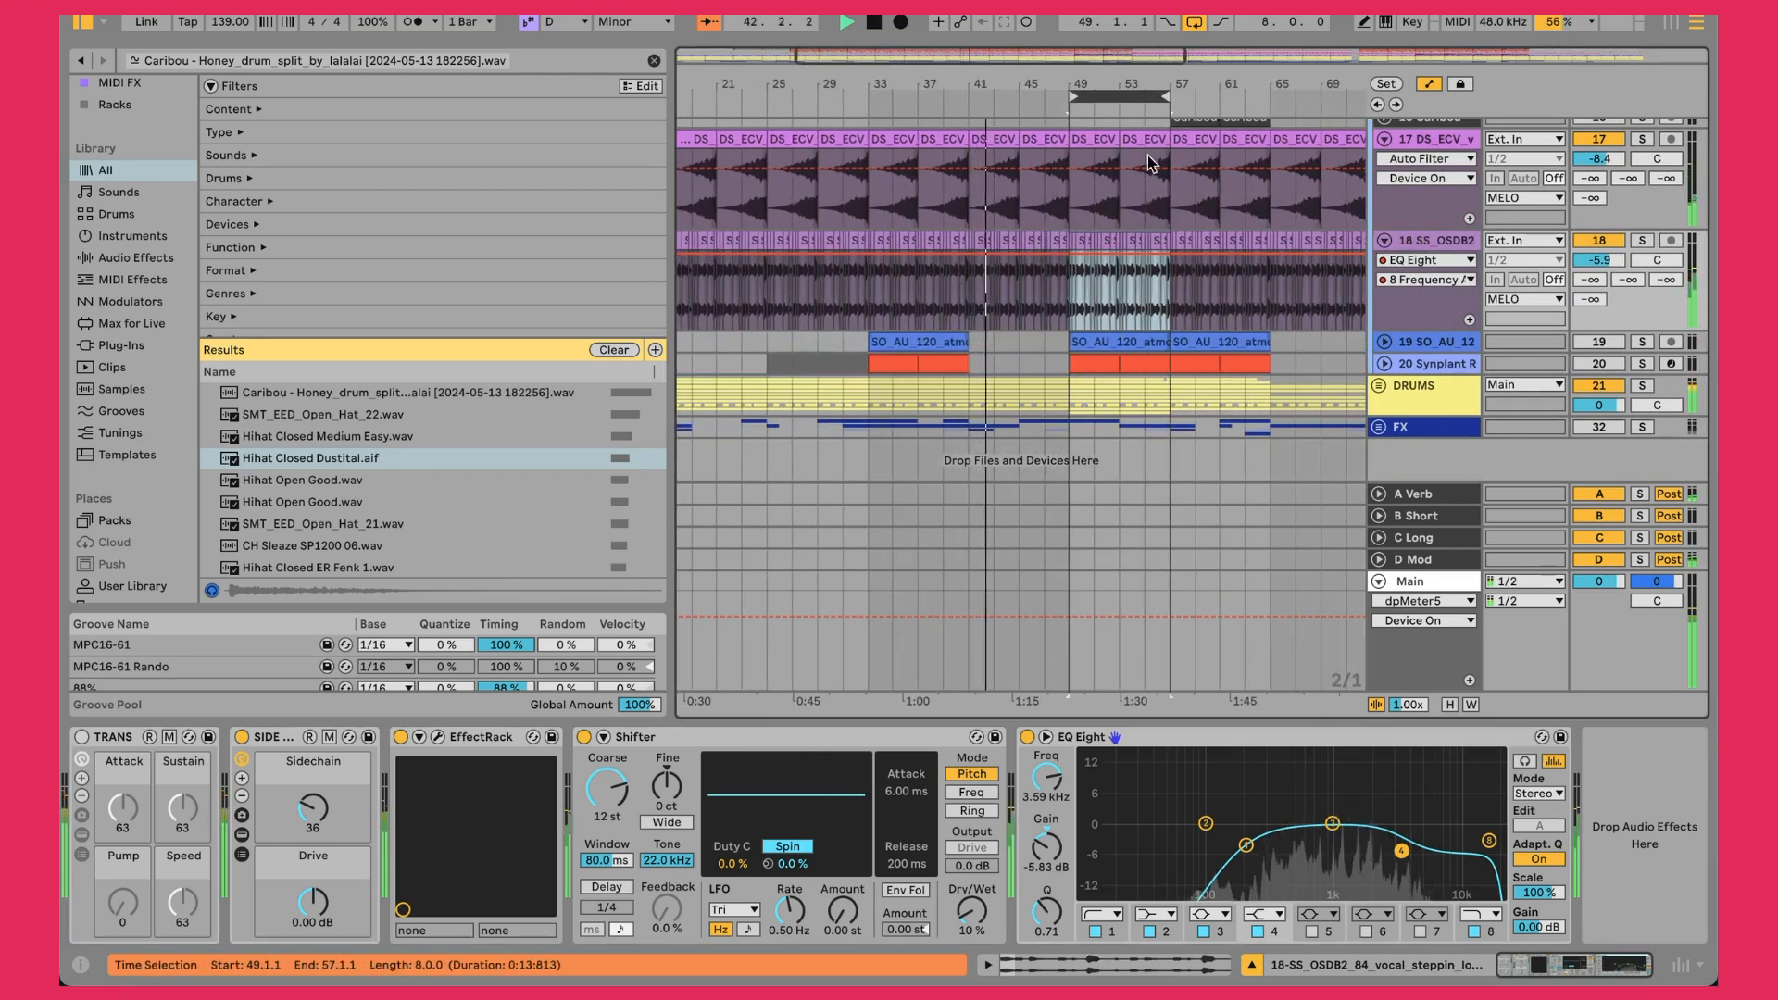
# Unfold the atmosphere FX track 19 and bring up its device chain
pyautogui.click(1385, 342)
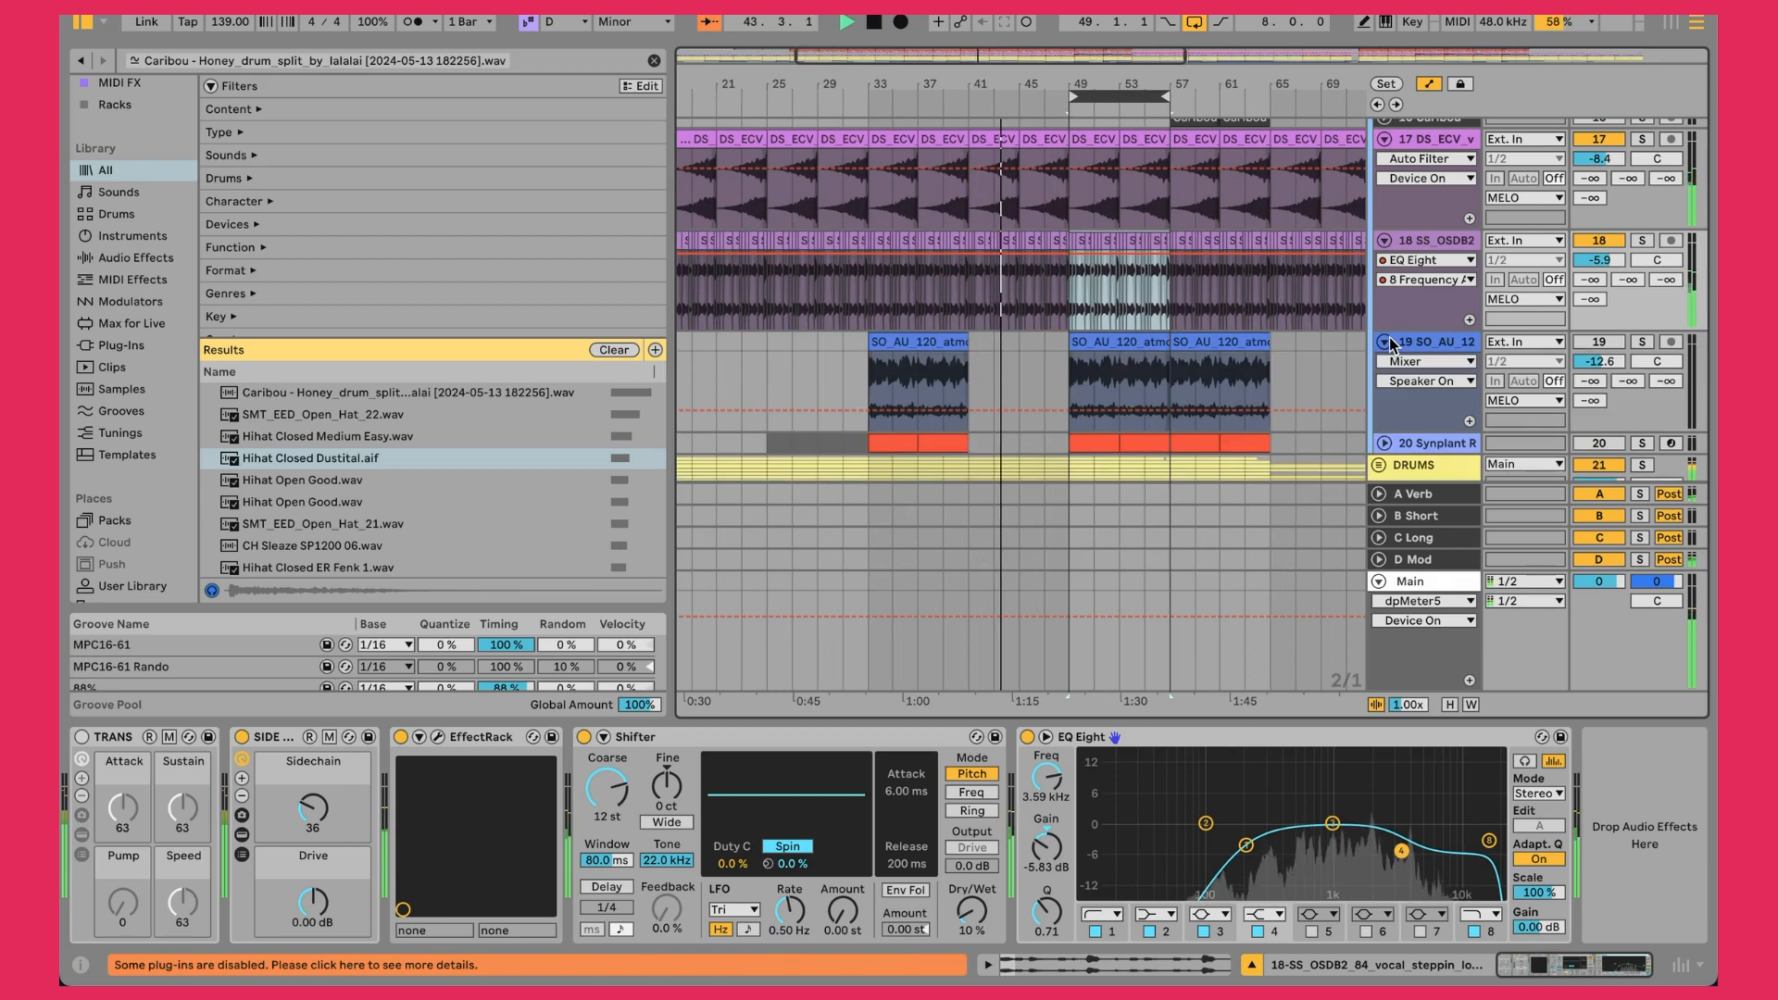
pyautogui.click(1443, 337)
pyautogui.scroll(-2, 1443, 338)
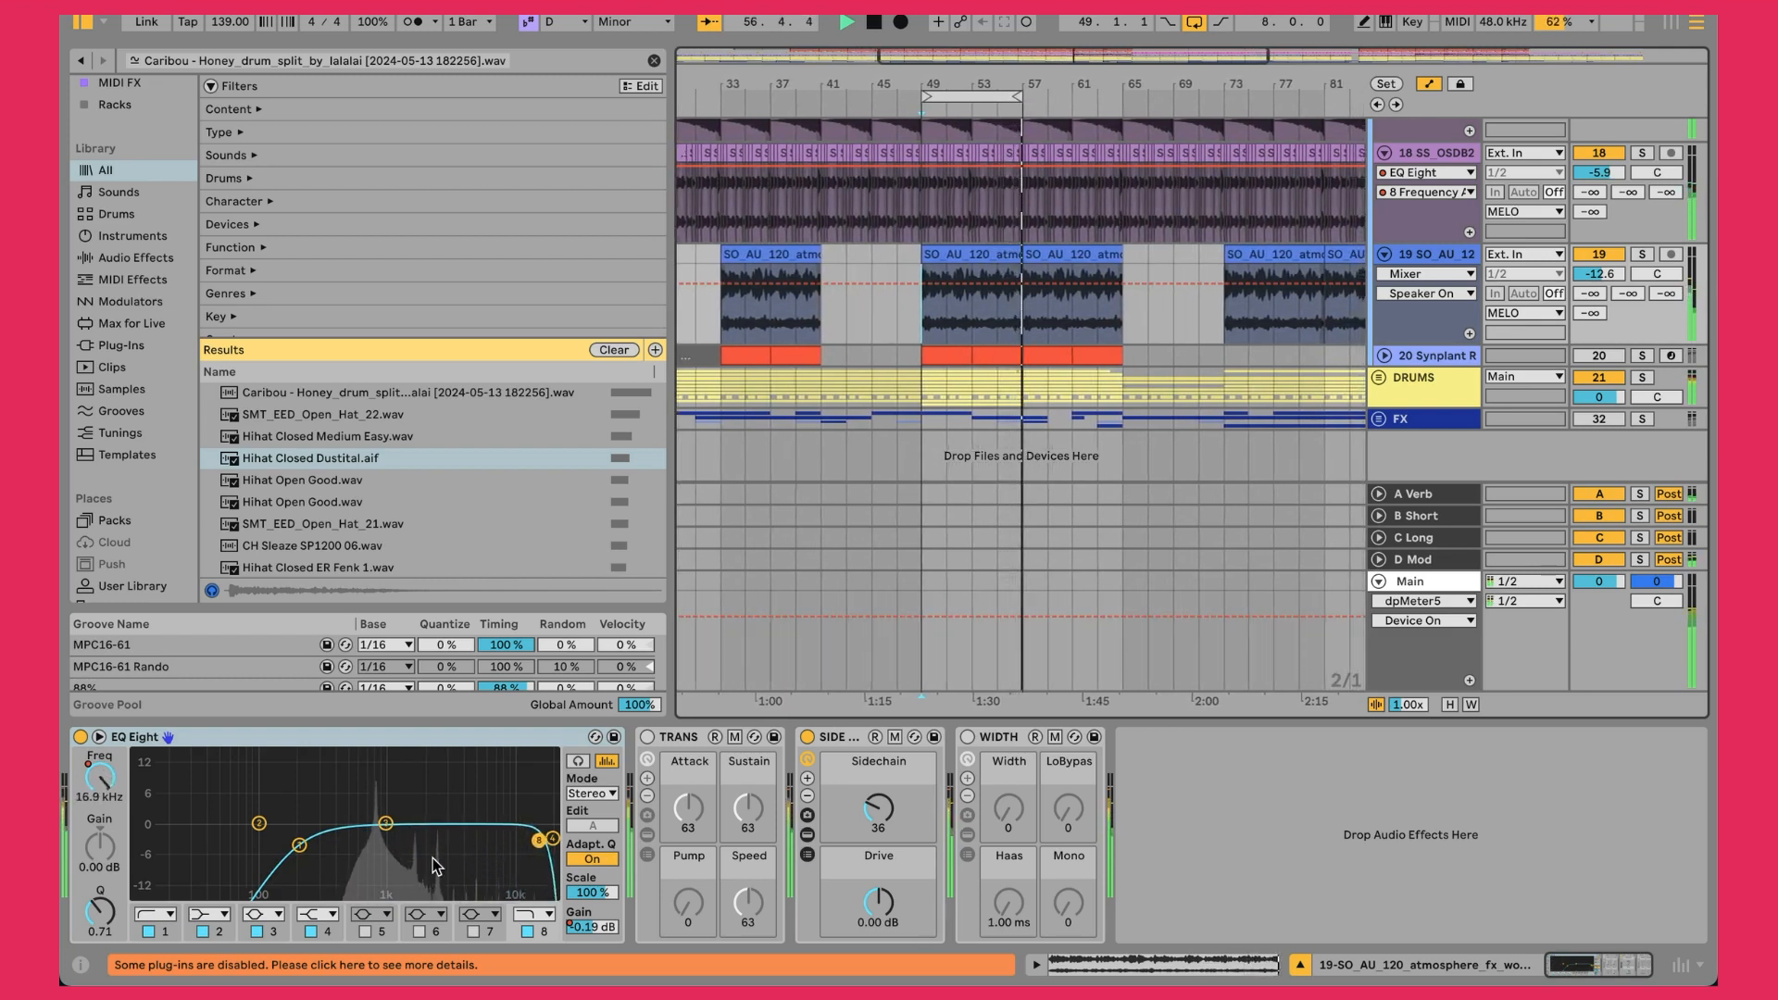
# Audition track 17 and the atmosphere track 19 in solo, then return to the full mix
pyautogui.scroll(2, 1247, 165)
pyautogui.scroll(1, 1247, 165)
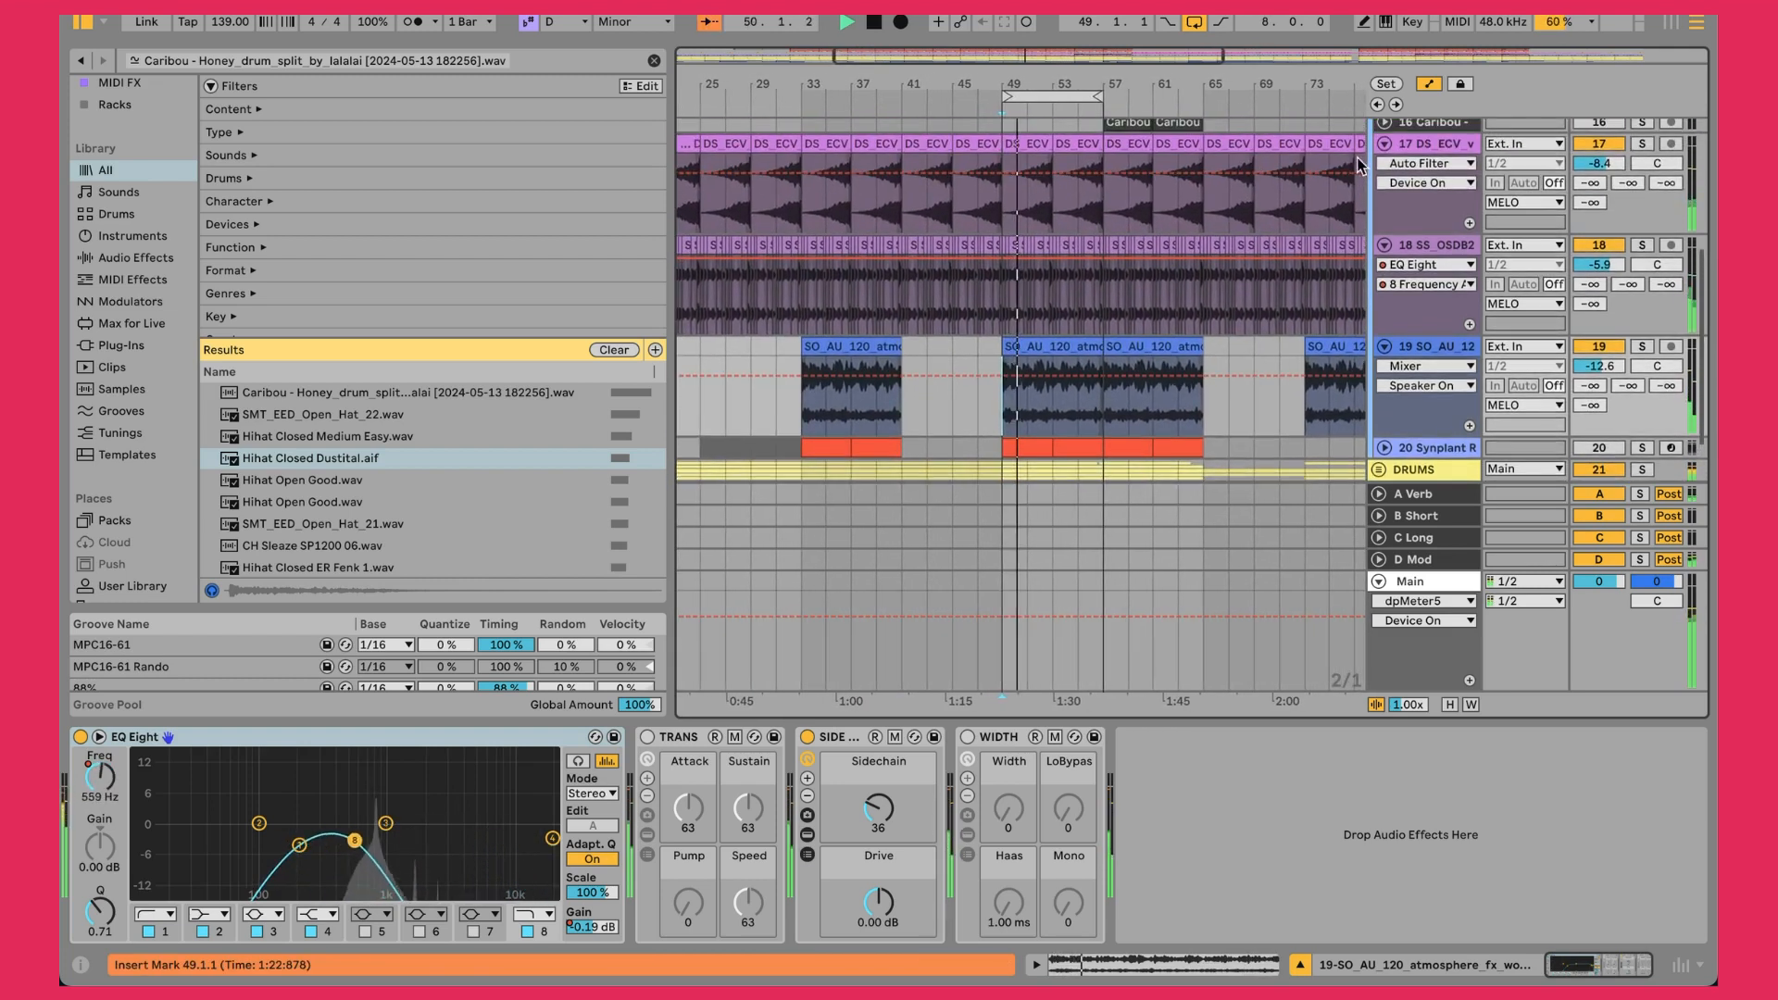
pyautogui.click(1640, 146)
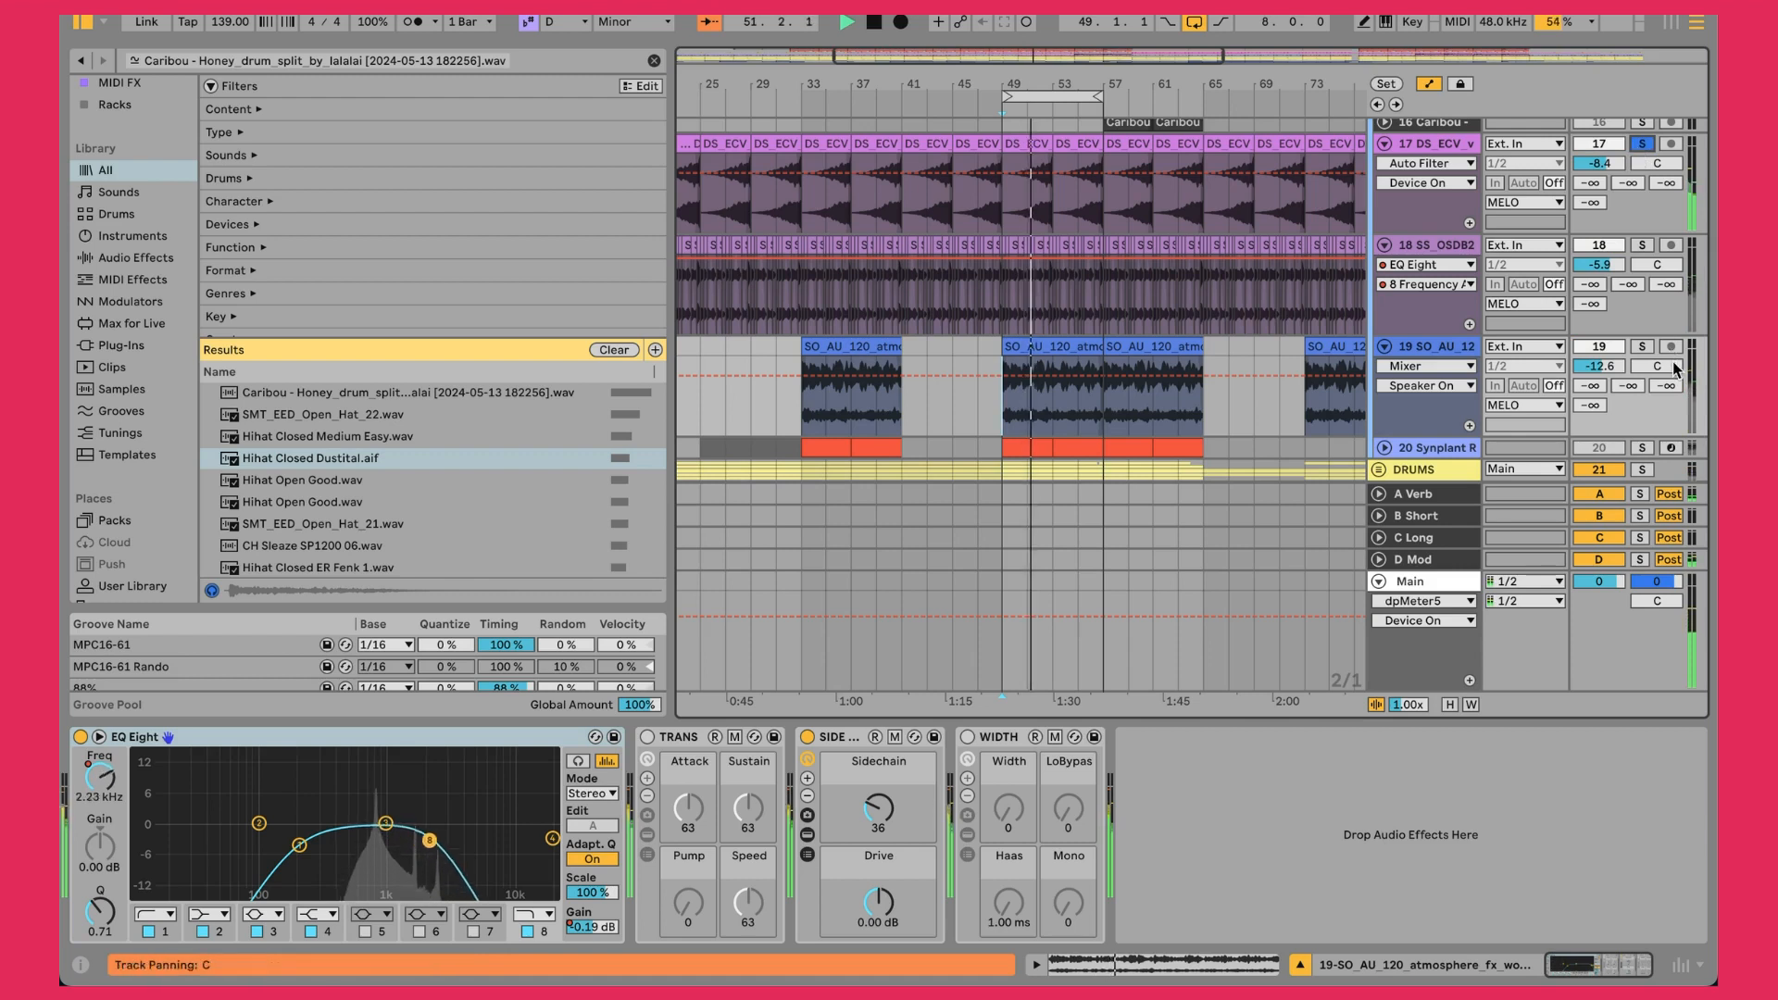
pyautogui.click(1644, 349)
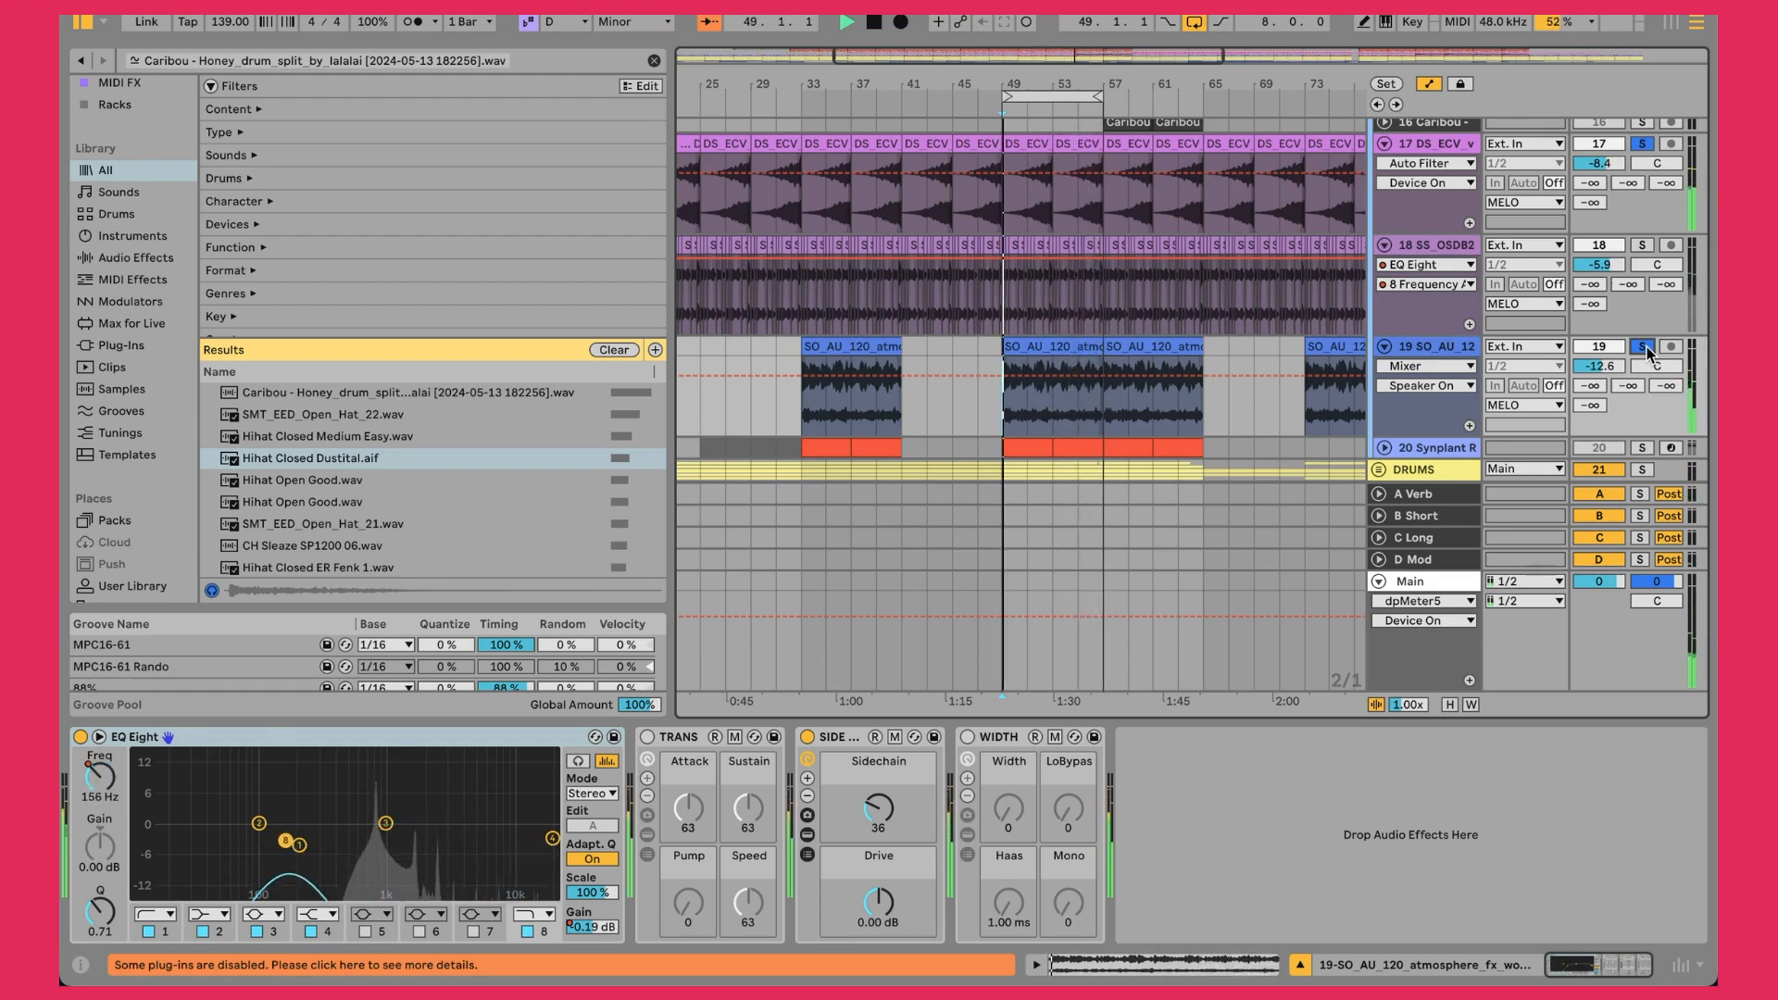
pyautogui.click(1644, 347)
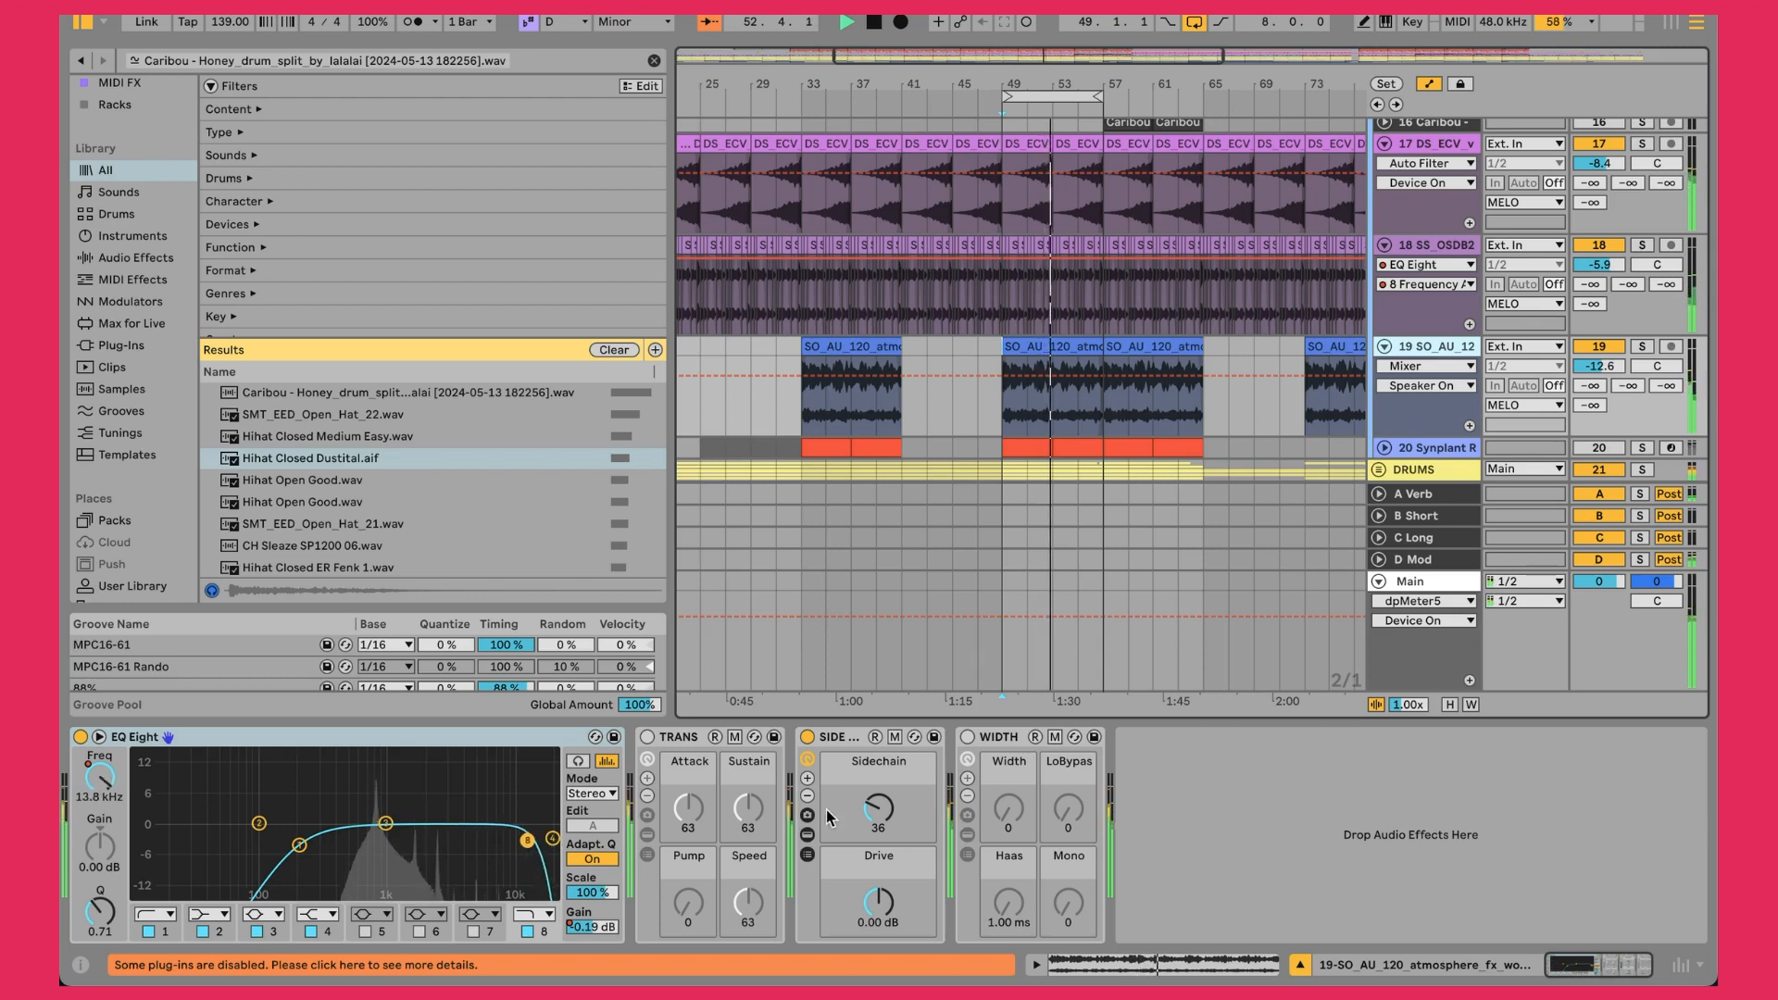
# Unfold the Synplant Resonator track 20, bring up its devices and activate the track
pyautogui.scroll(-1, 1377, 460)
pyautogui.click(1377, 460)
pyautogui.click(1413, 367)
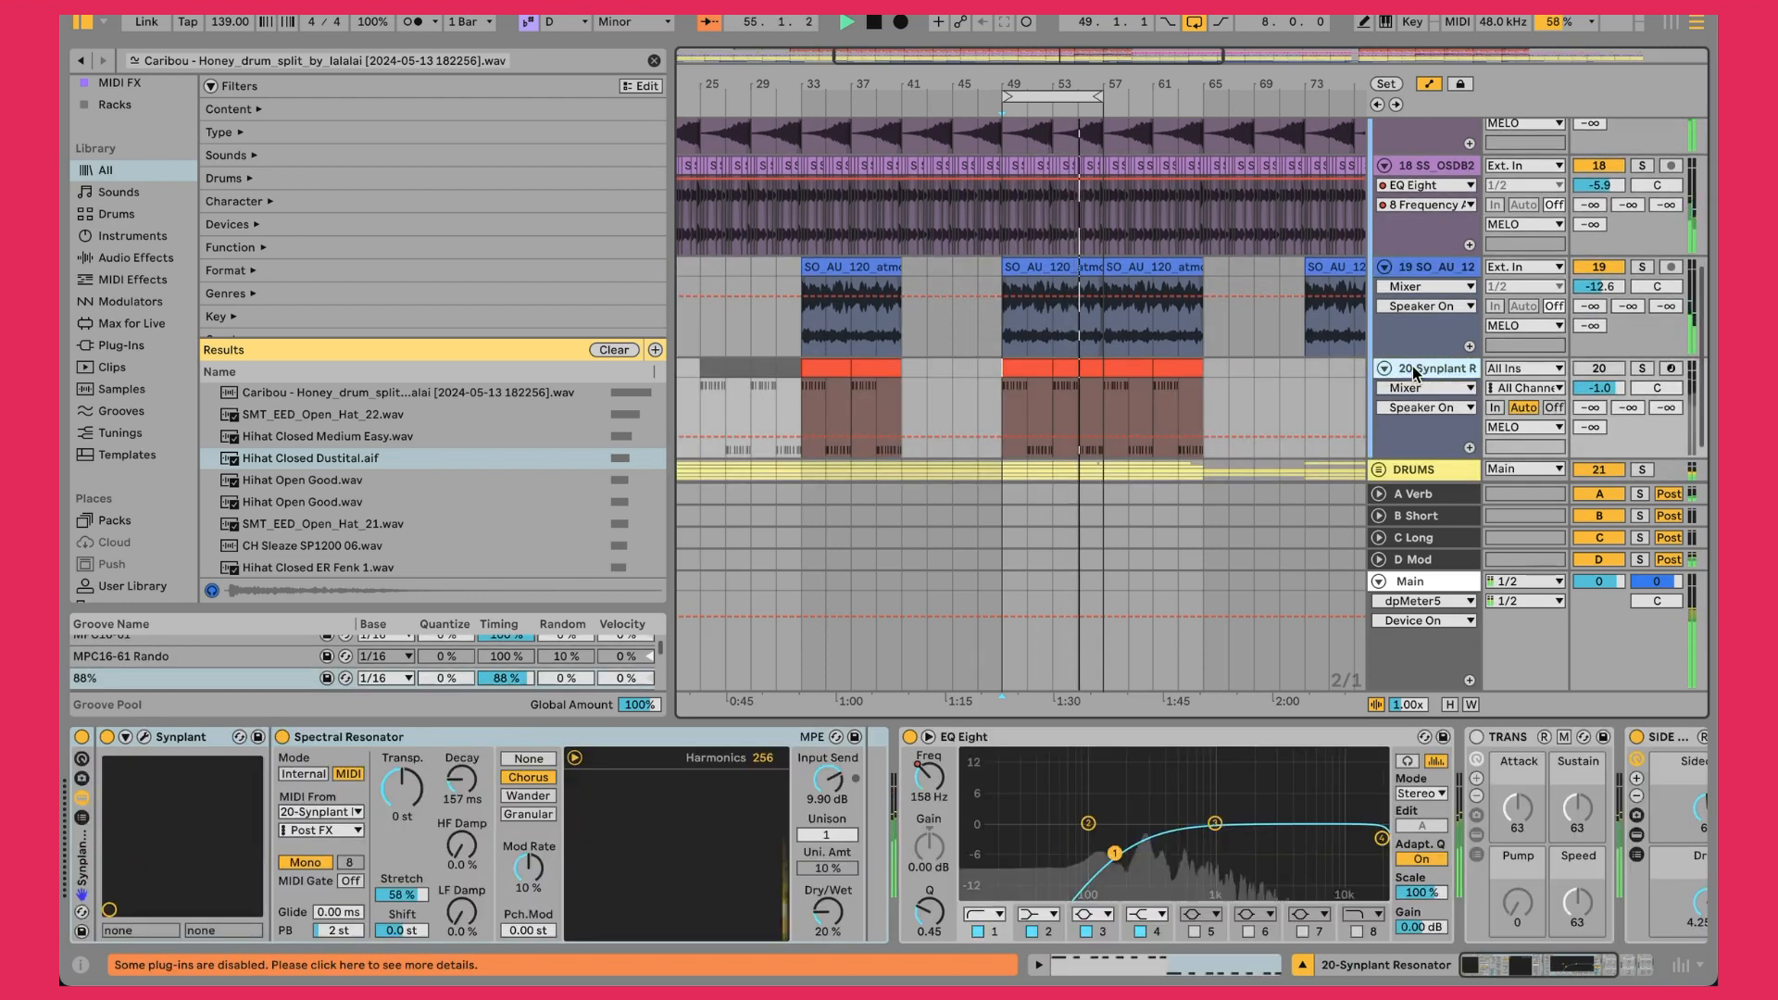
pyautogui.click(1592, 366)
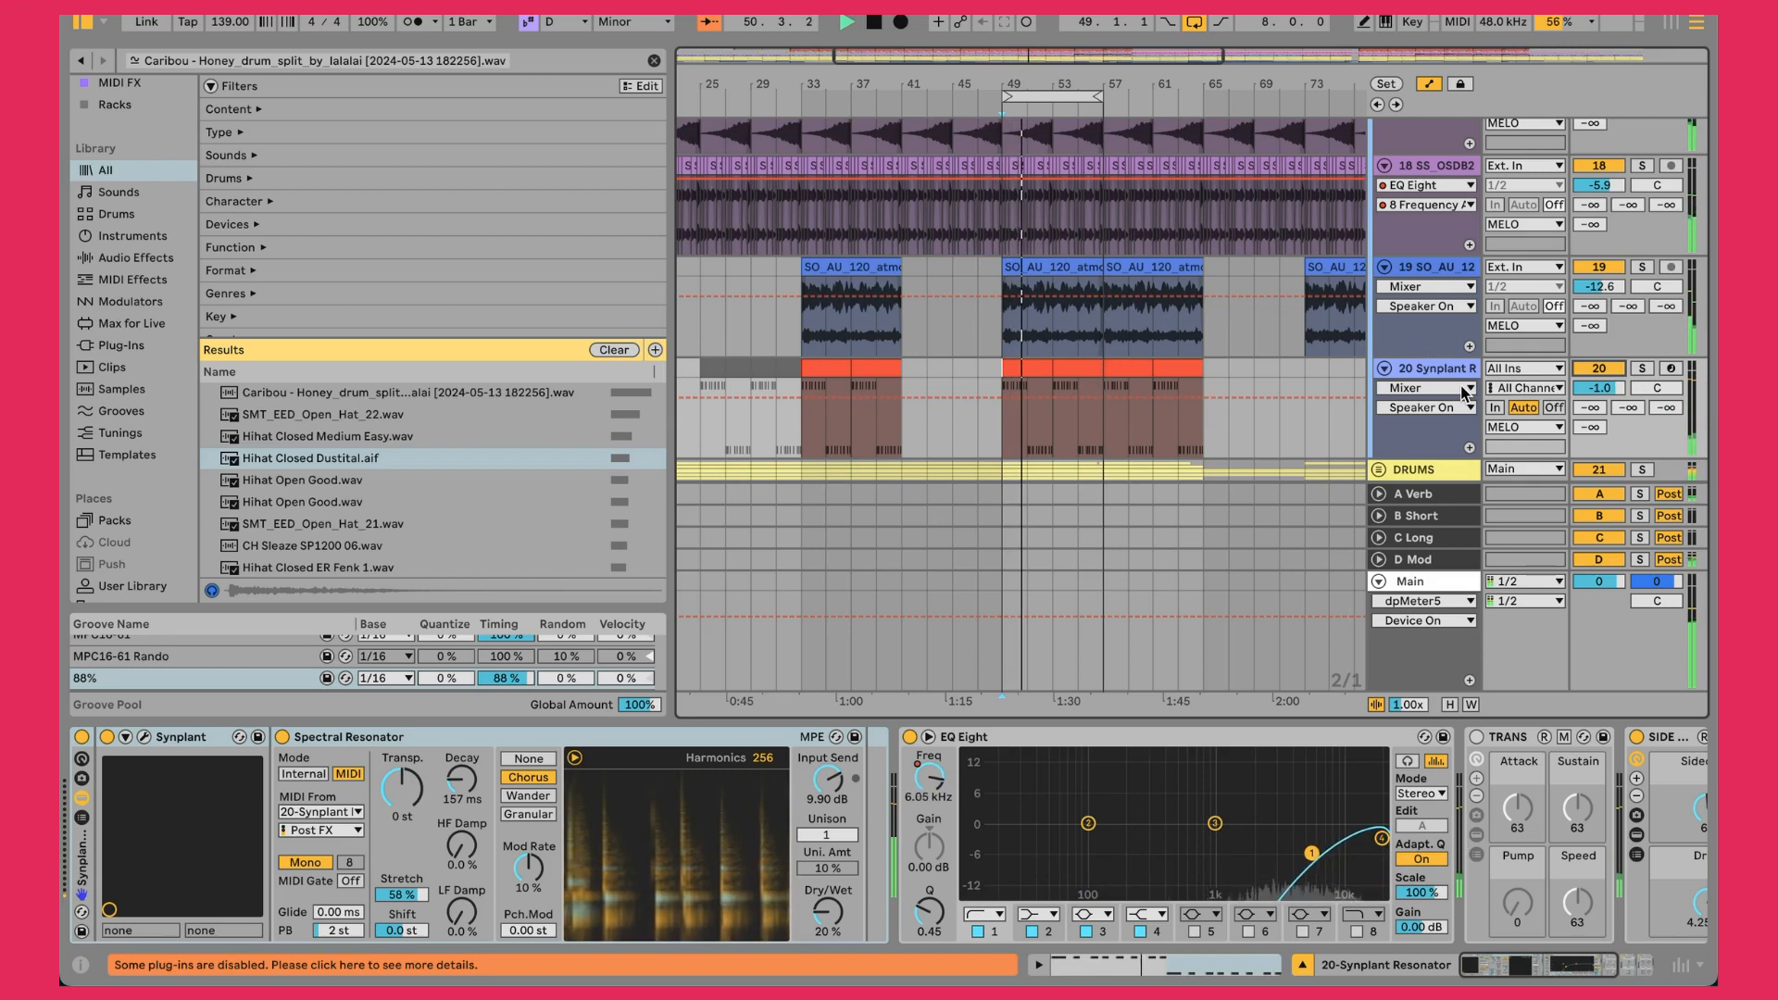
# Move the eight-bar loop to the SUB section, from bar 57 to bar 65
pyautogui.hscroll(5, 1152, 381)
pyautogui.scroll(10, 1075, 352)
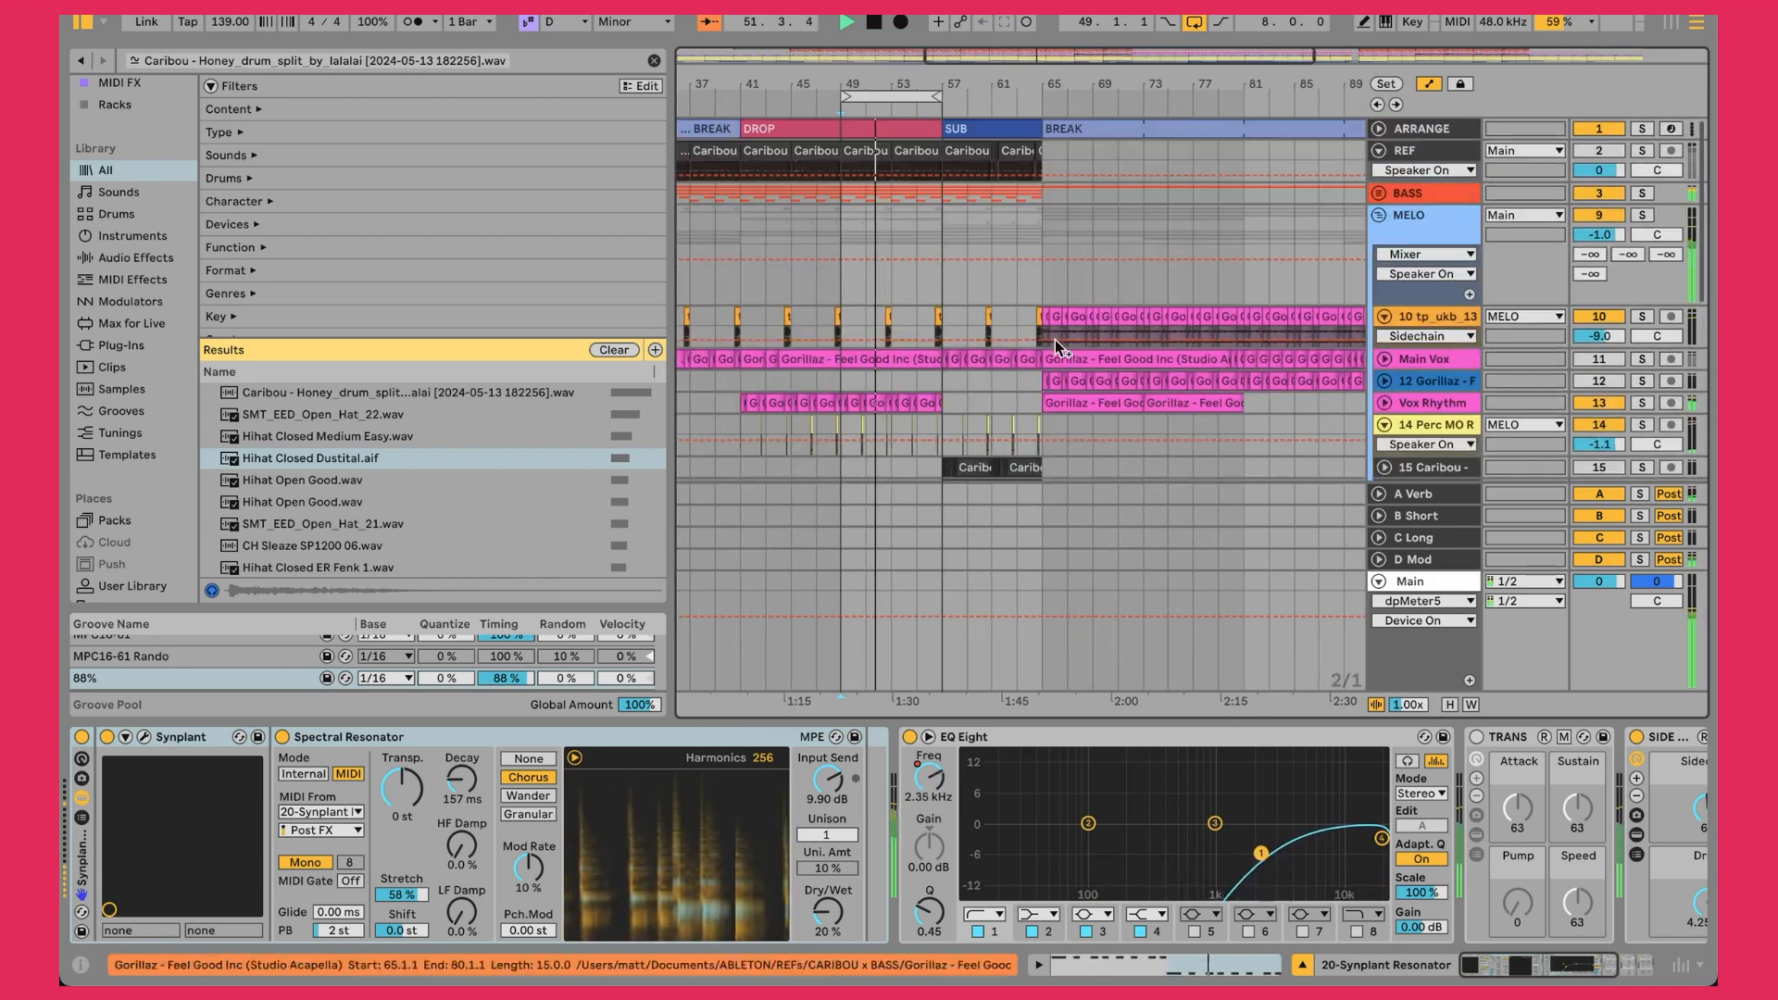
pyautogui.scroll(-8, 1055, 341)
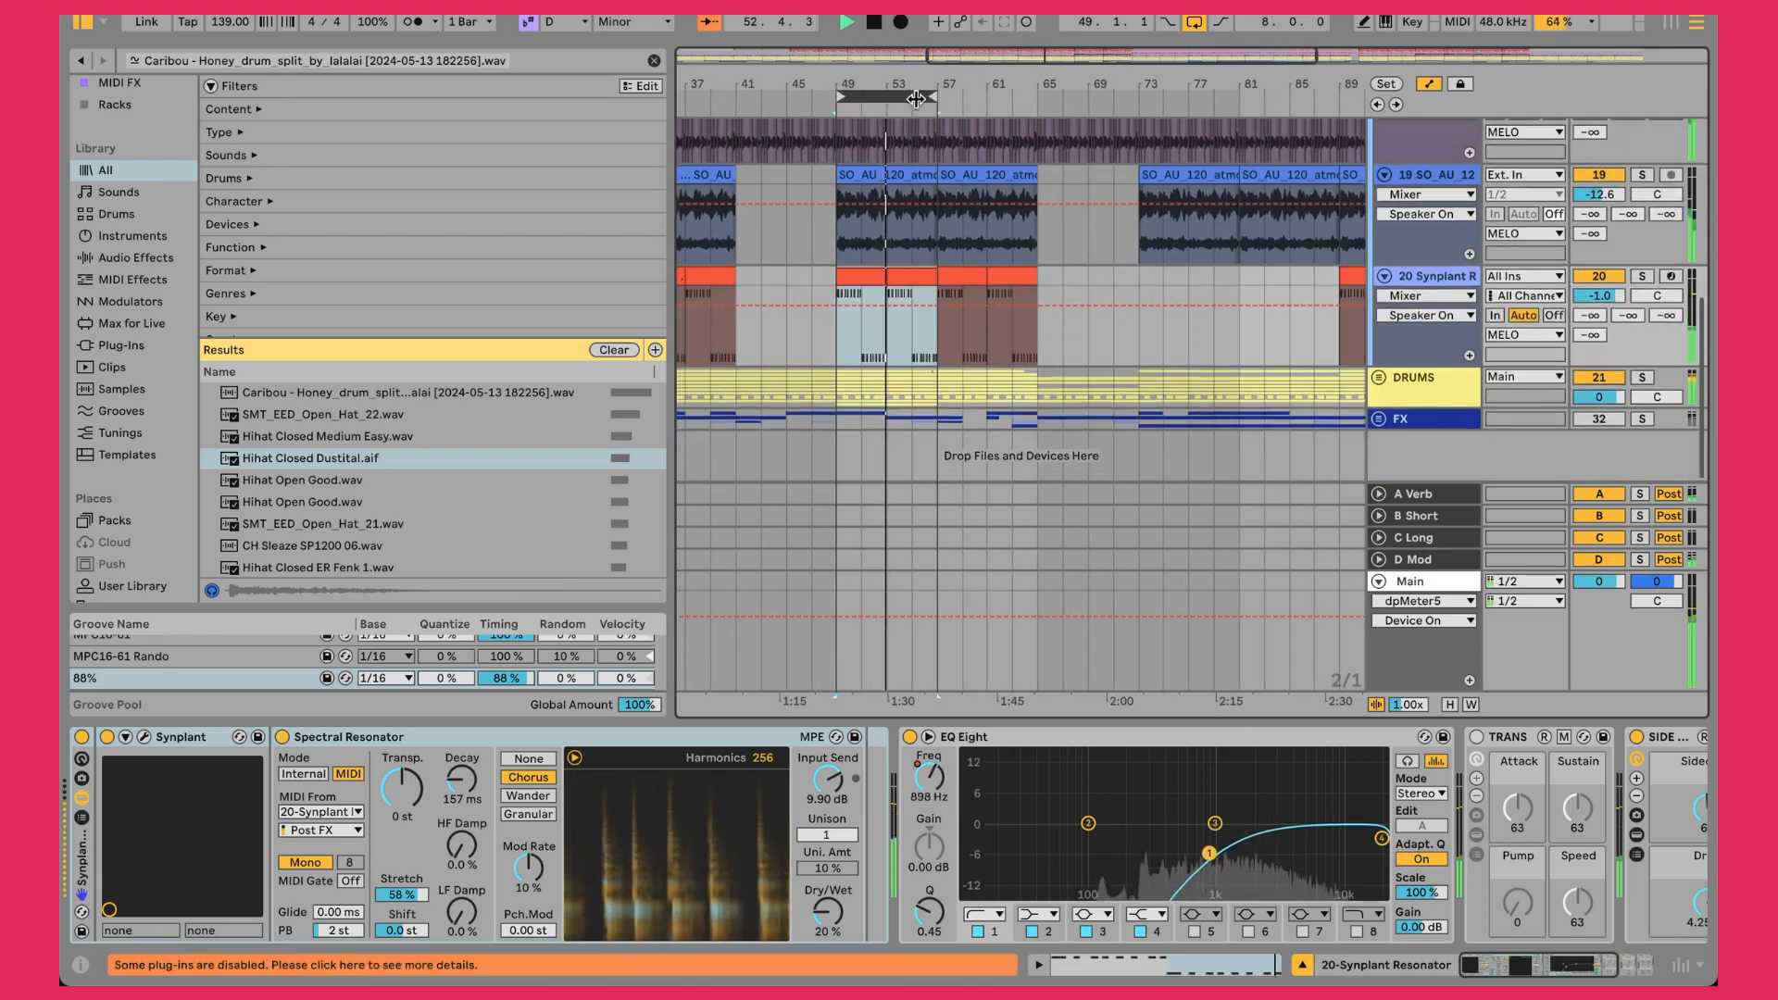
pyautogui.moveTo(897, 98); pyautogui.dragTo(990, 99)
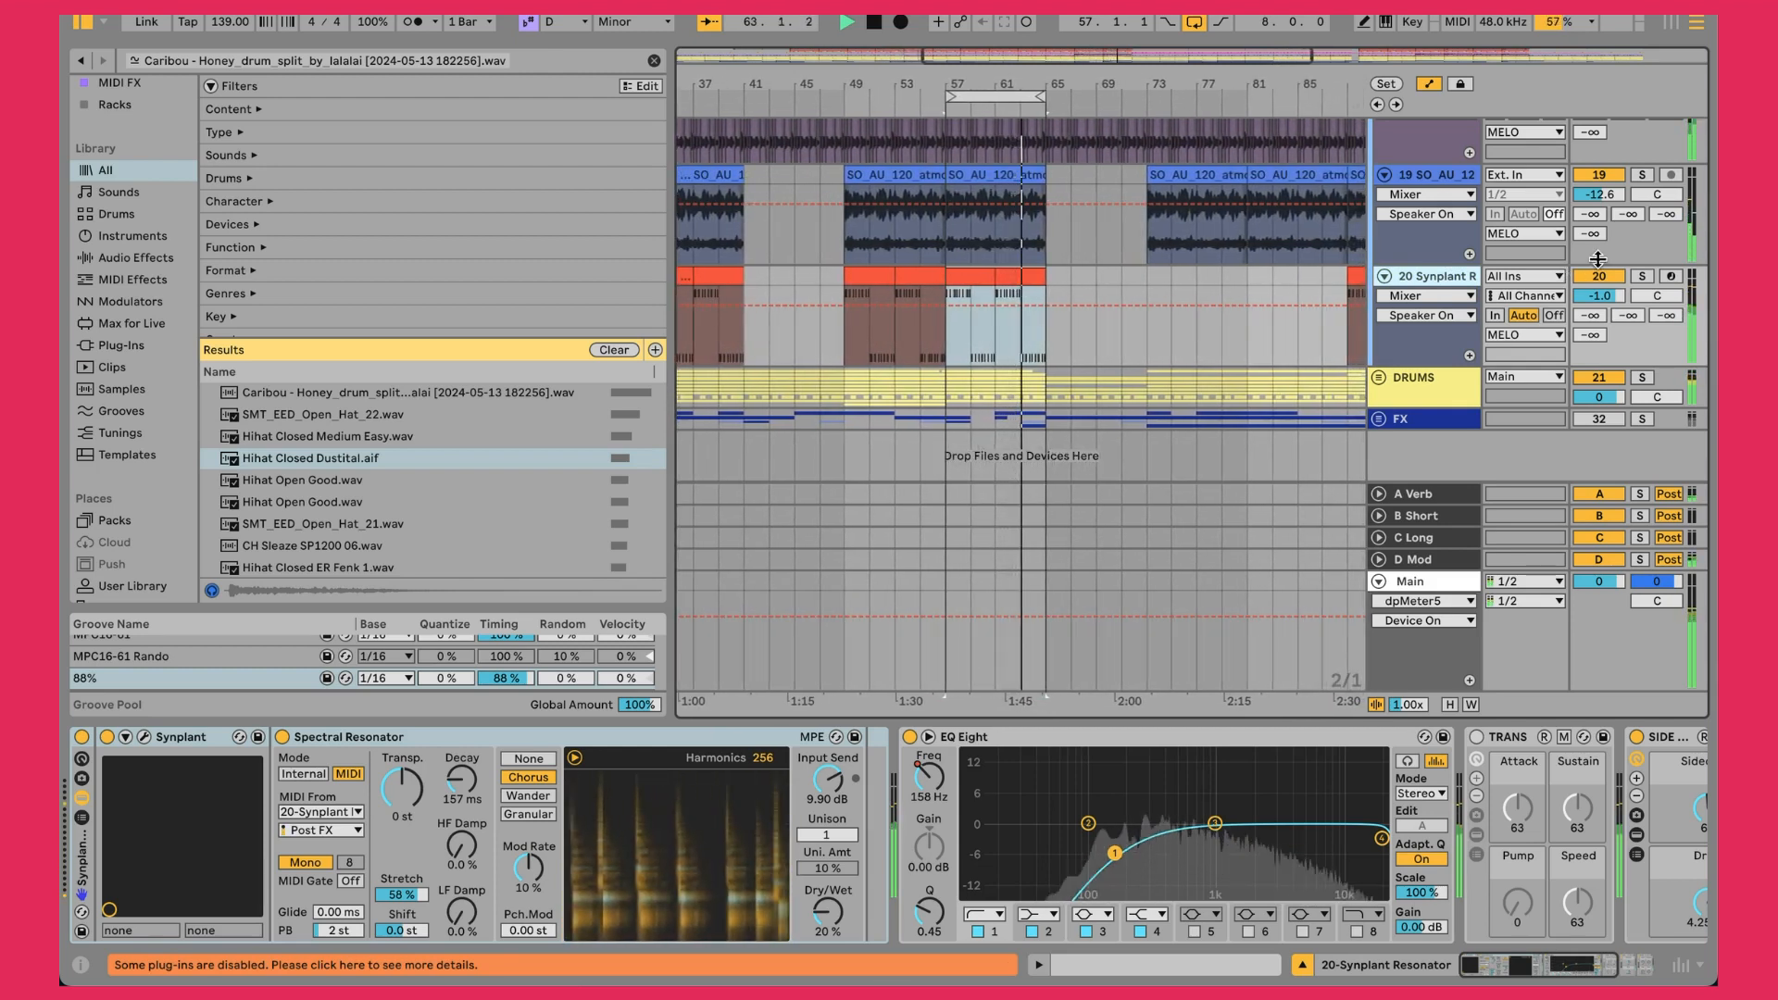
# Audition track 20 by switching its solo on and off, then look over the other melodic tracks
pyautogui.click(1637, 278)
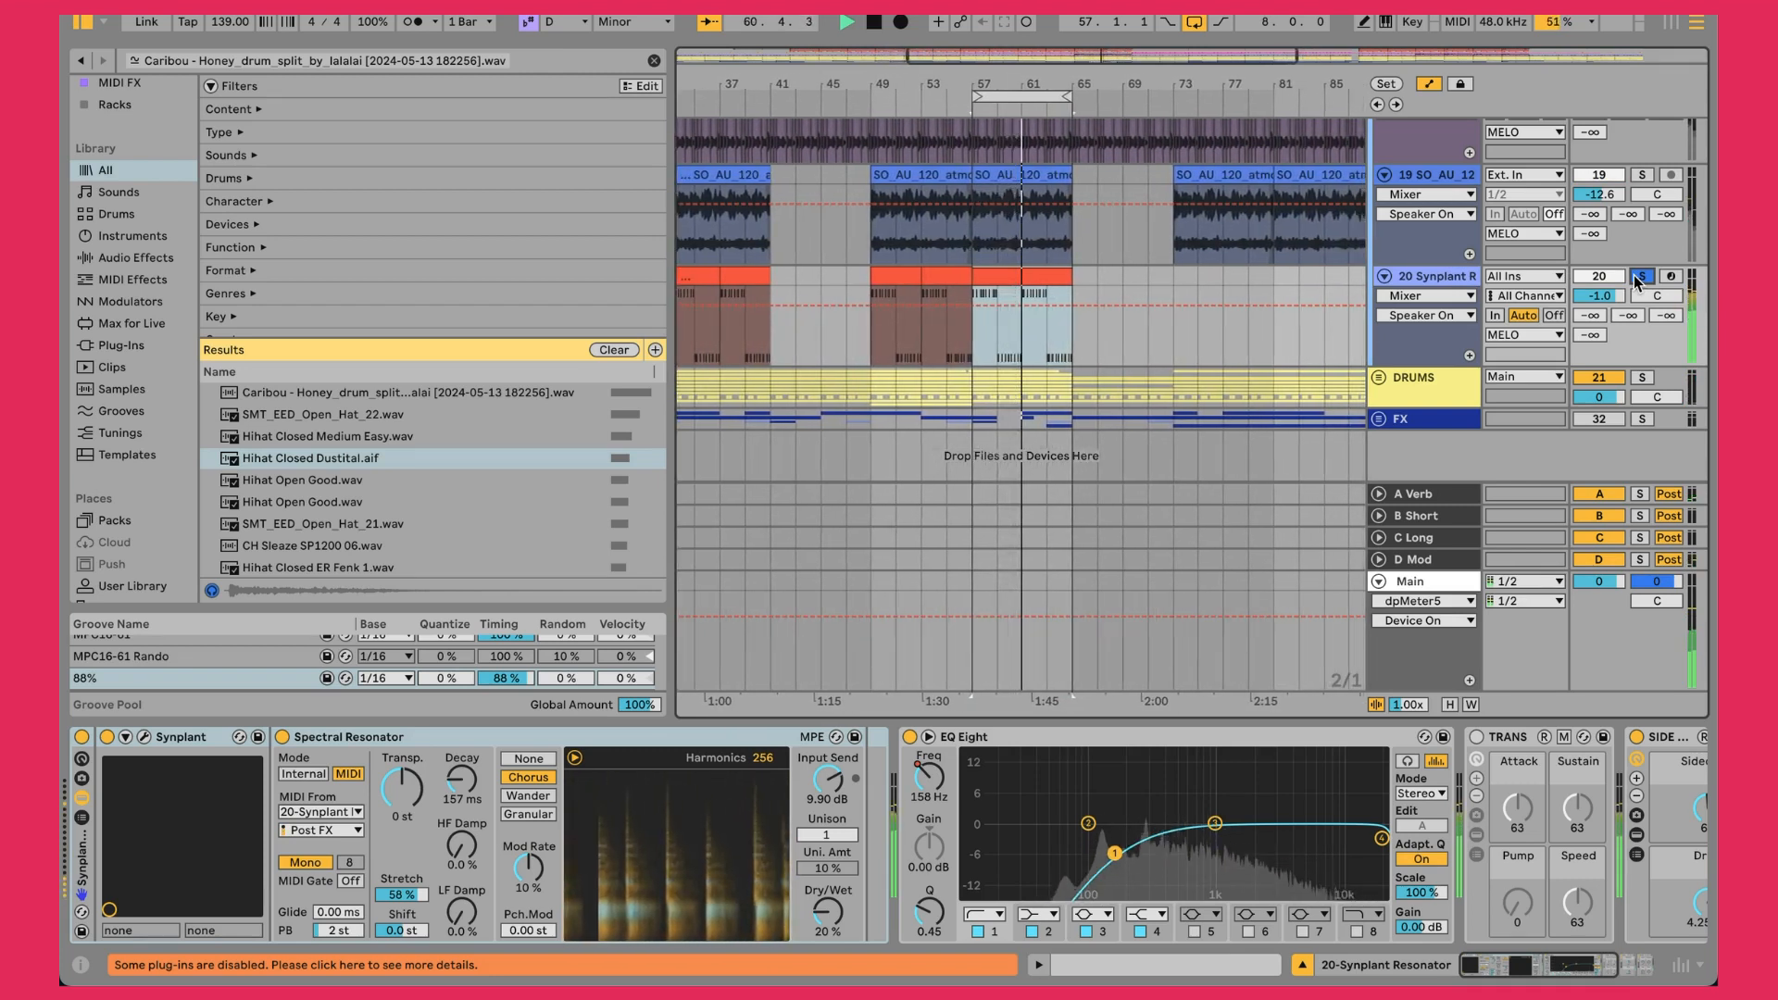
pyautogui.click(1634, 276)
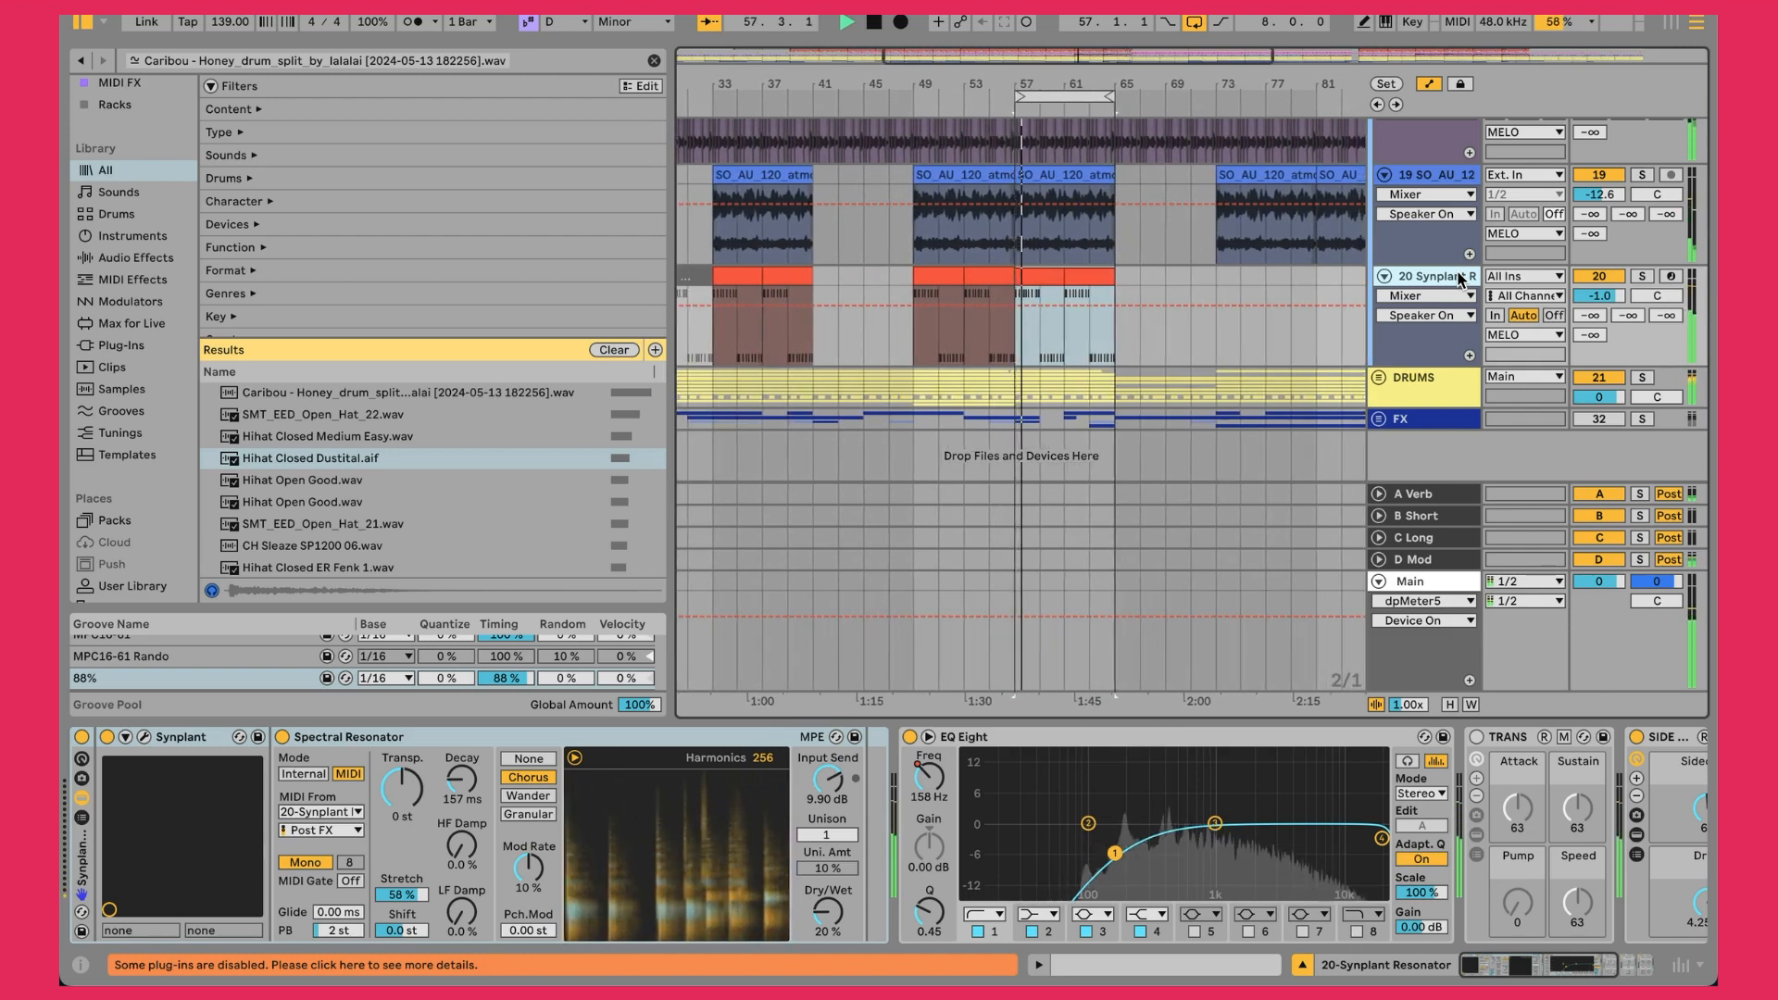
pyautogui.scroll(8, 1103, 239)
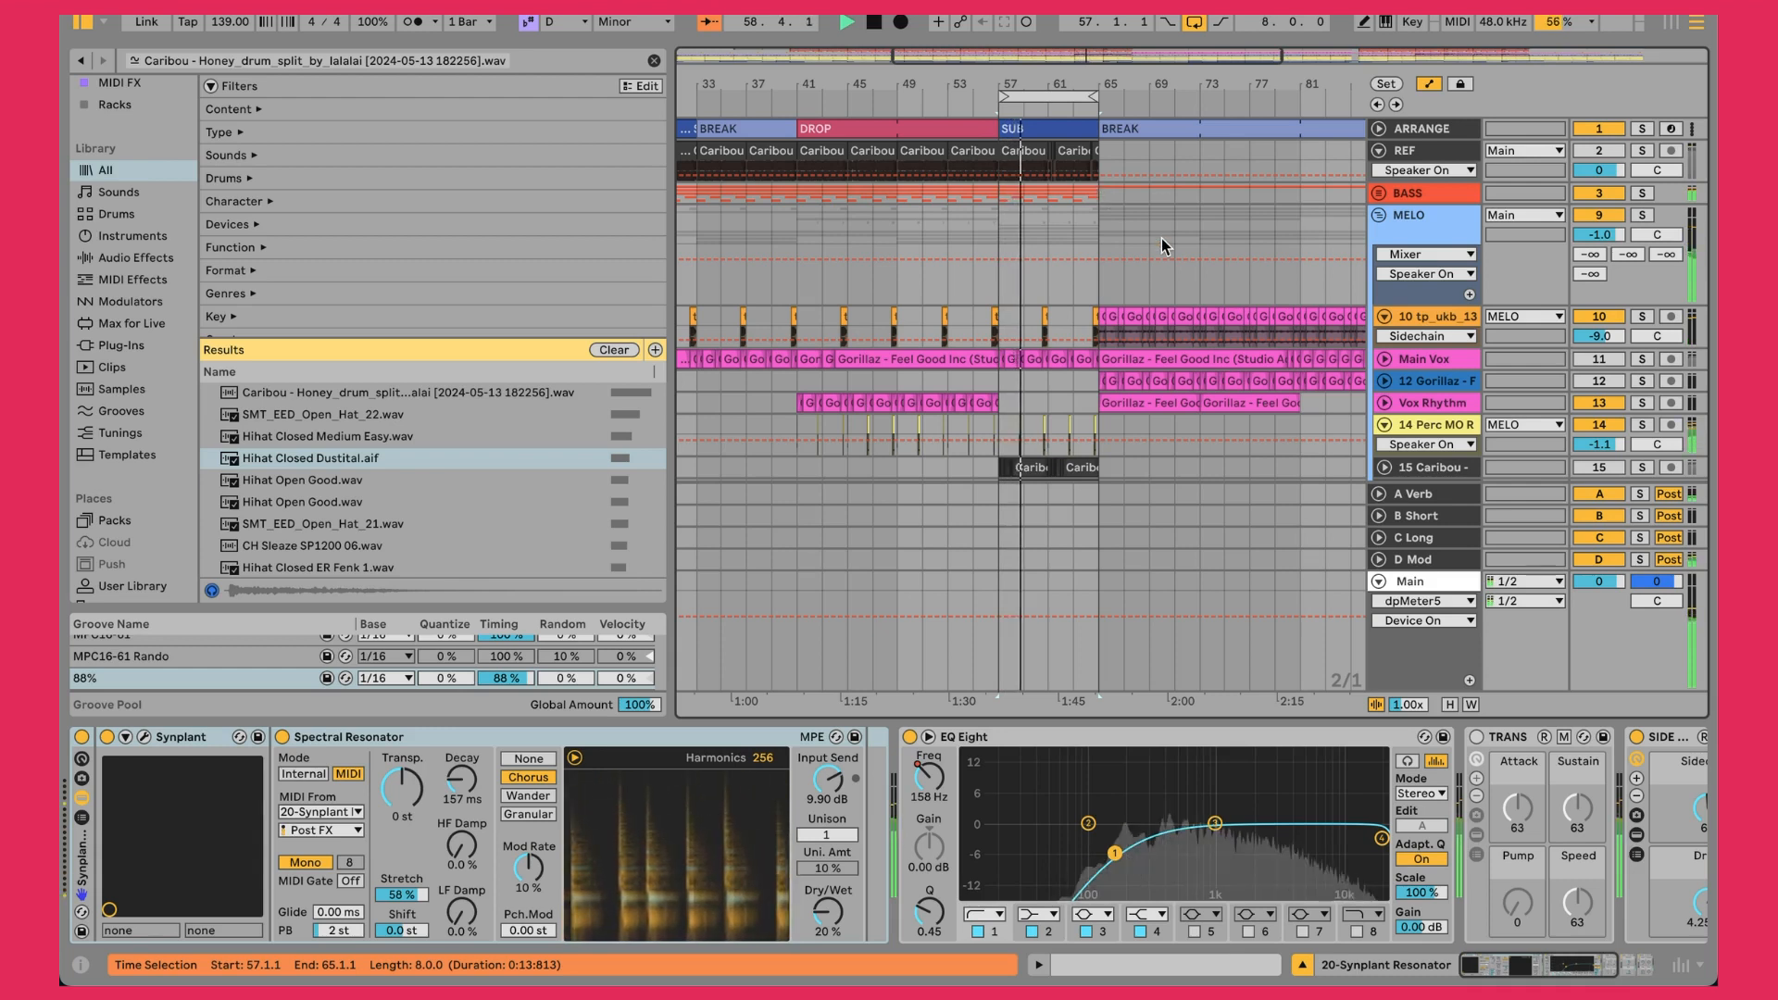
pyautogui.scroll(-10, 1161, 238)
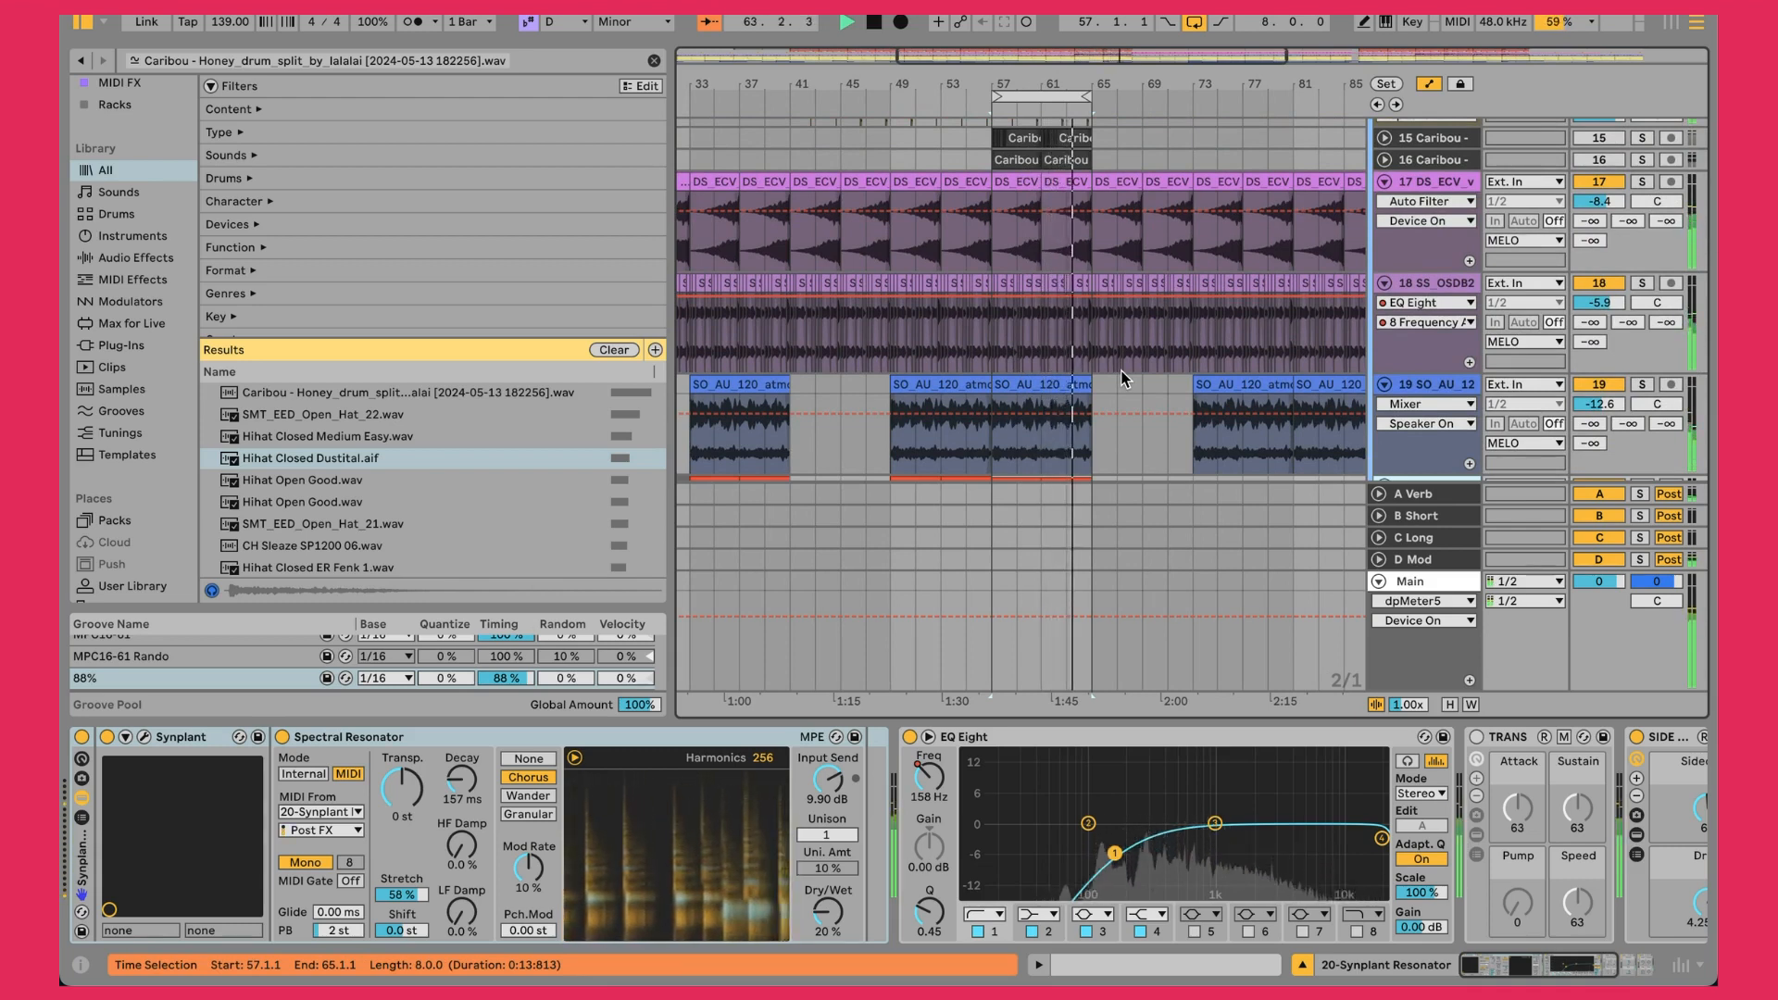
# Inspect track 20's Synplant plug-in, checking its patch list and the Genopatch page, then close the window
pyautogui.click(145, 736)
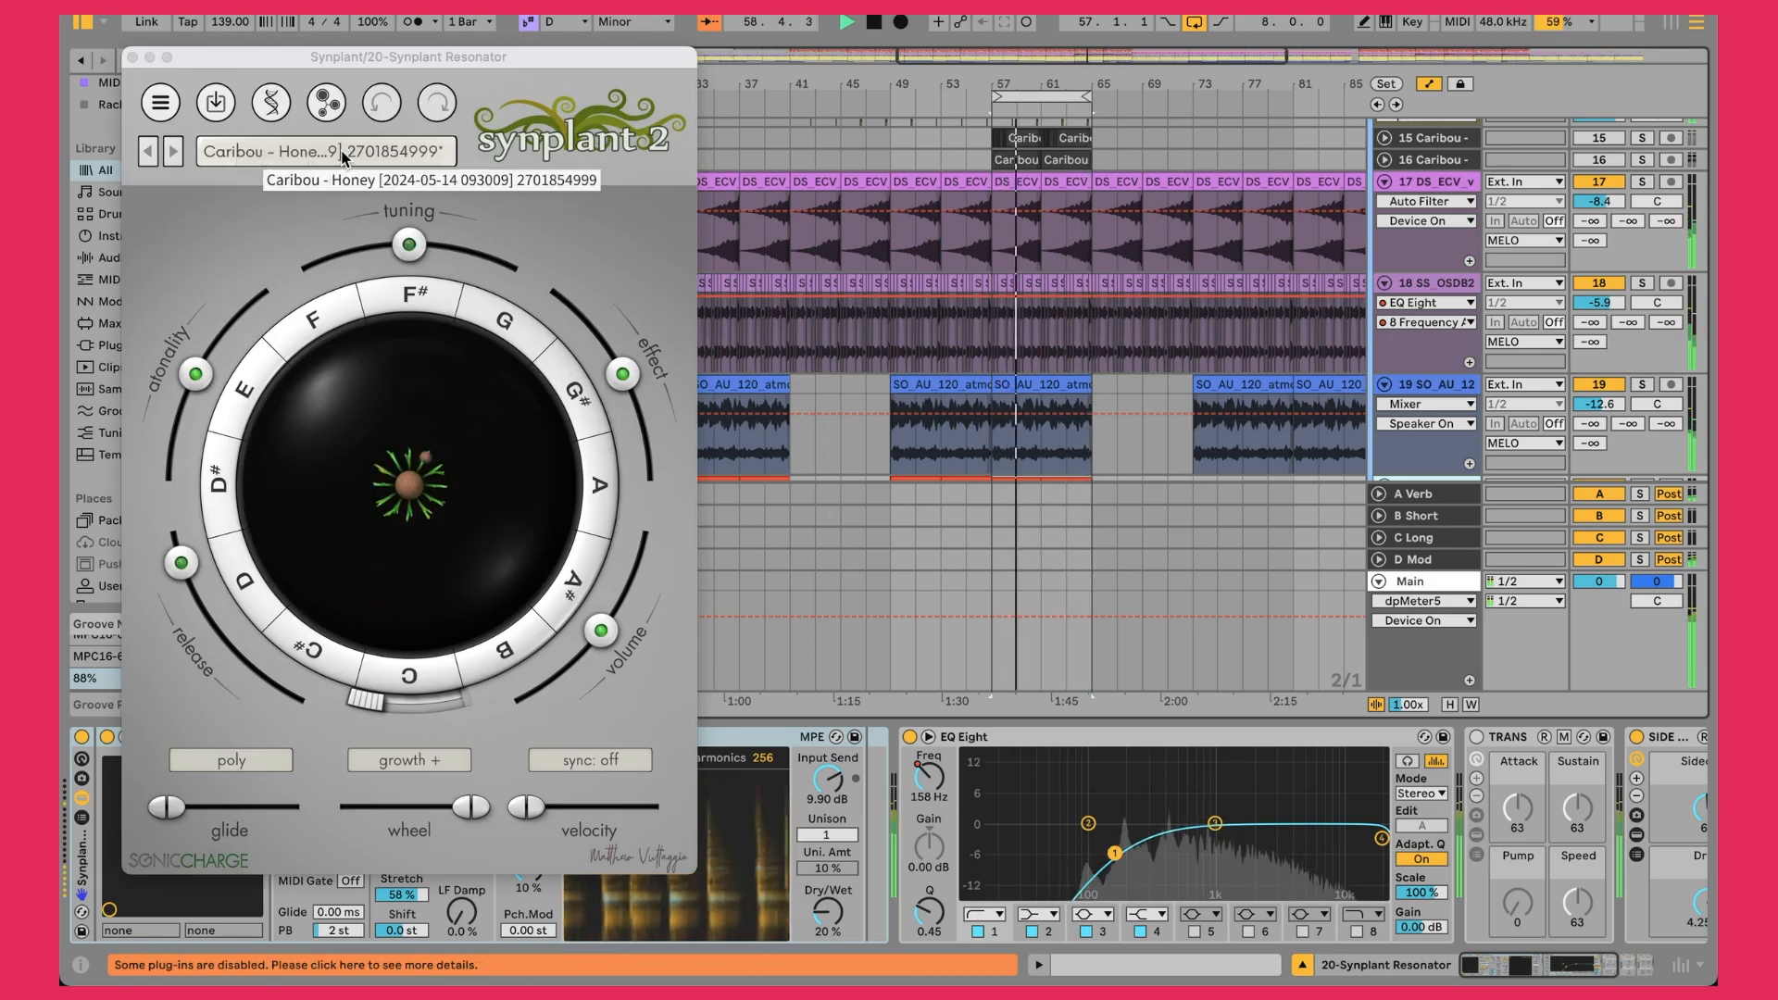
pyautogui.click(287, 159)
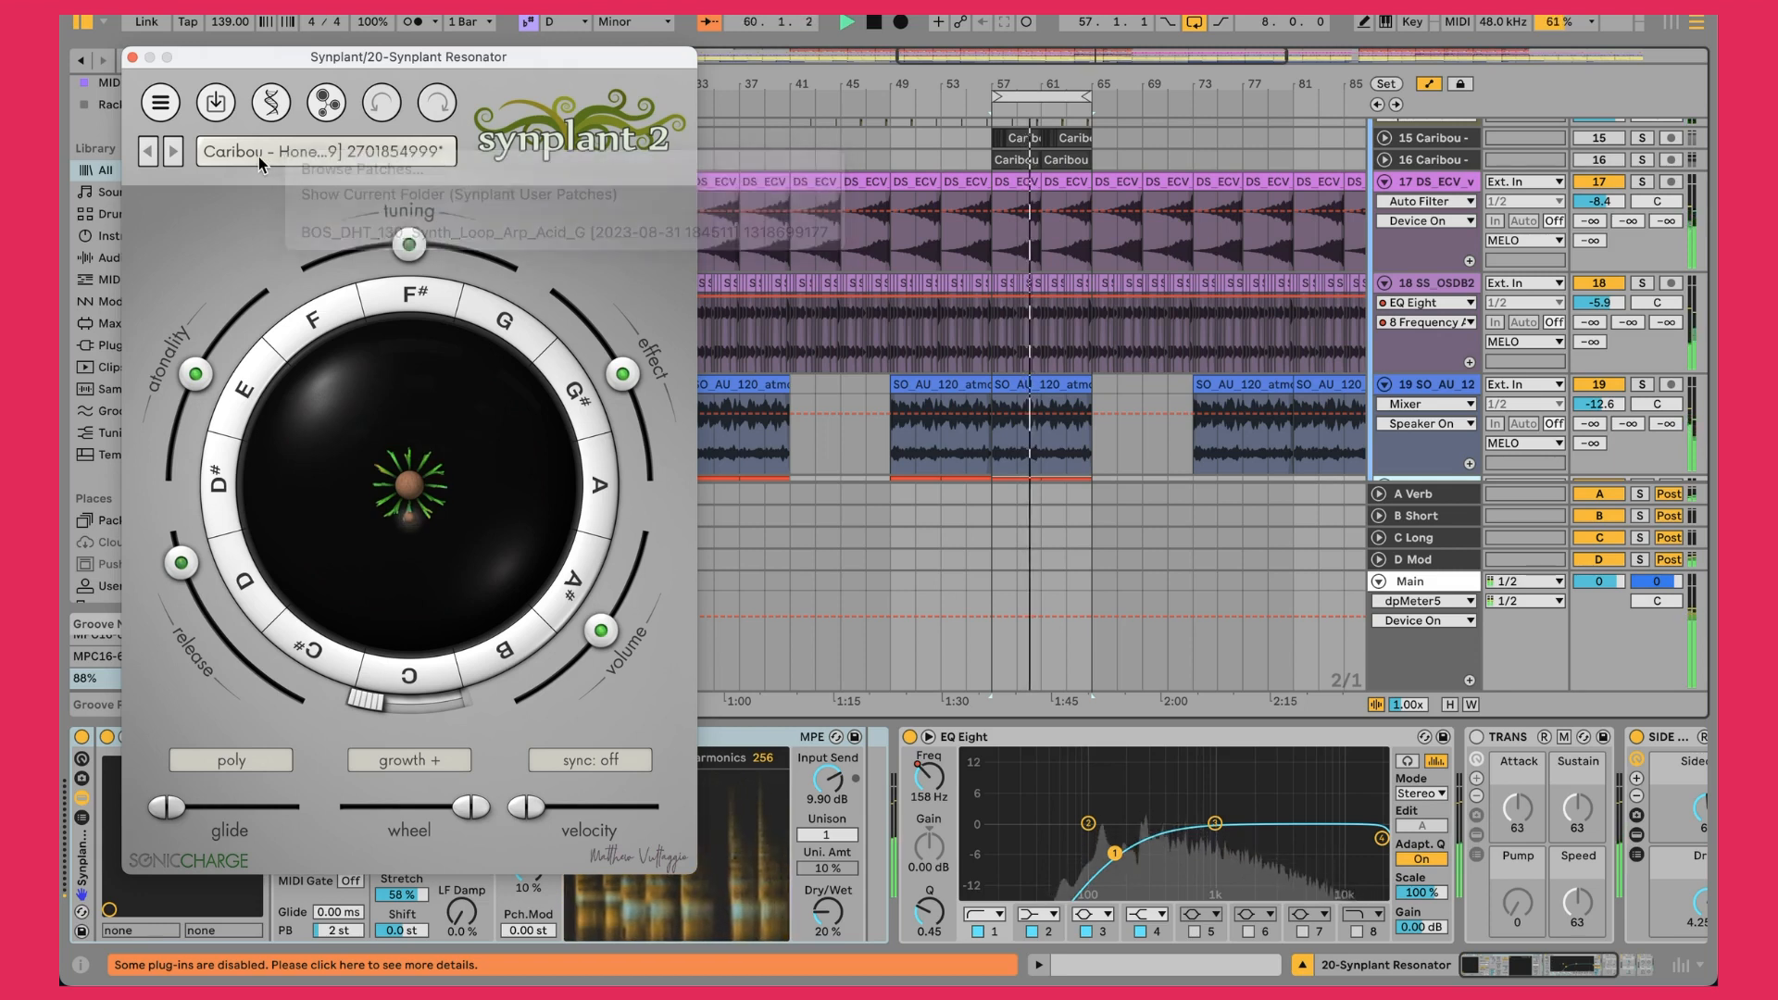
pyautogui.click(327, 106)
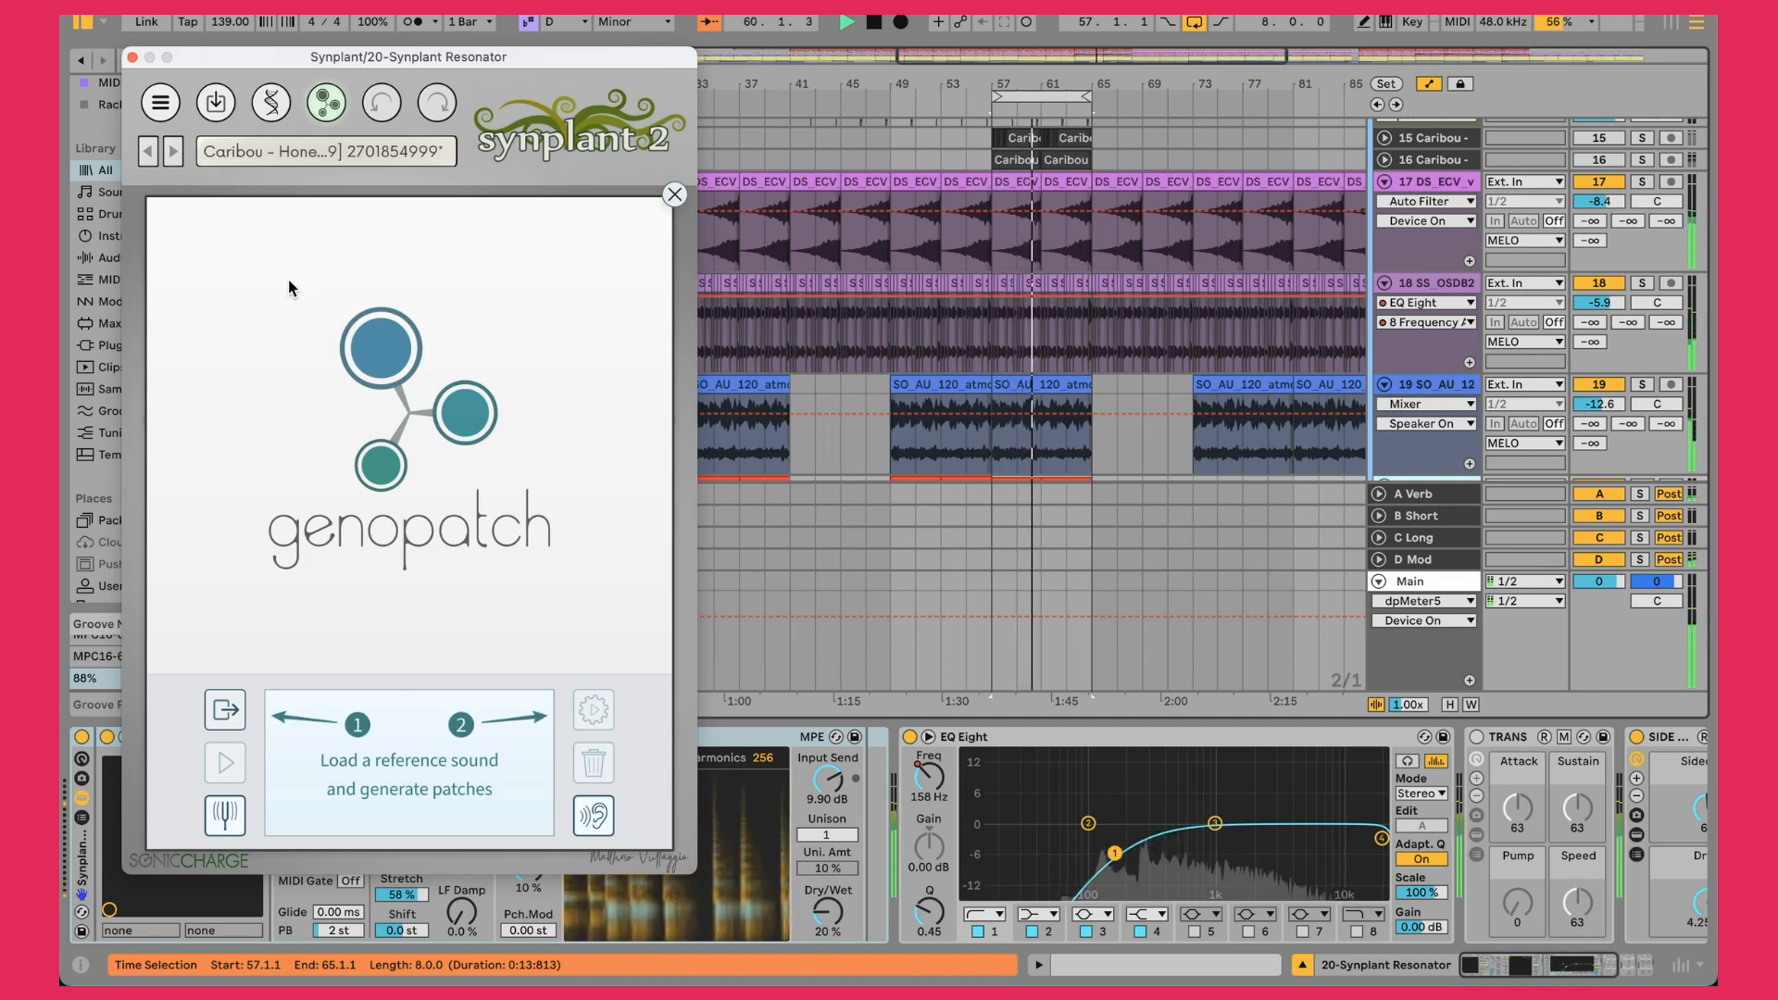
pyautogui.click(132, 58)
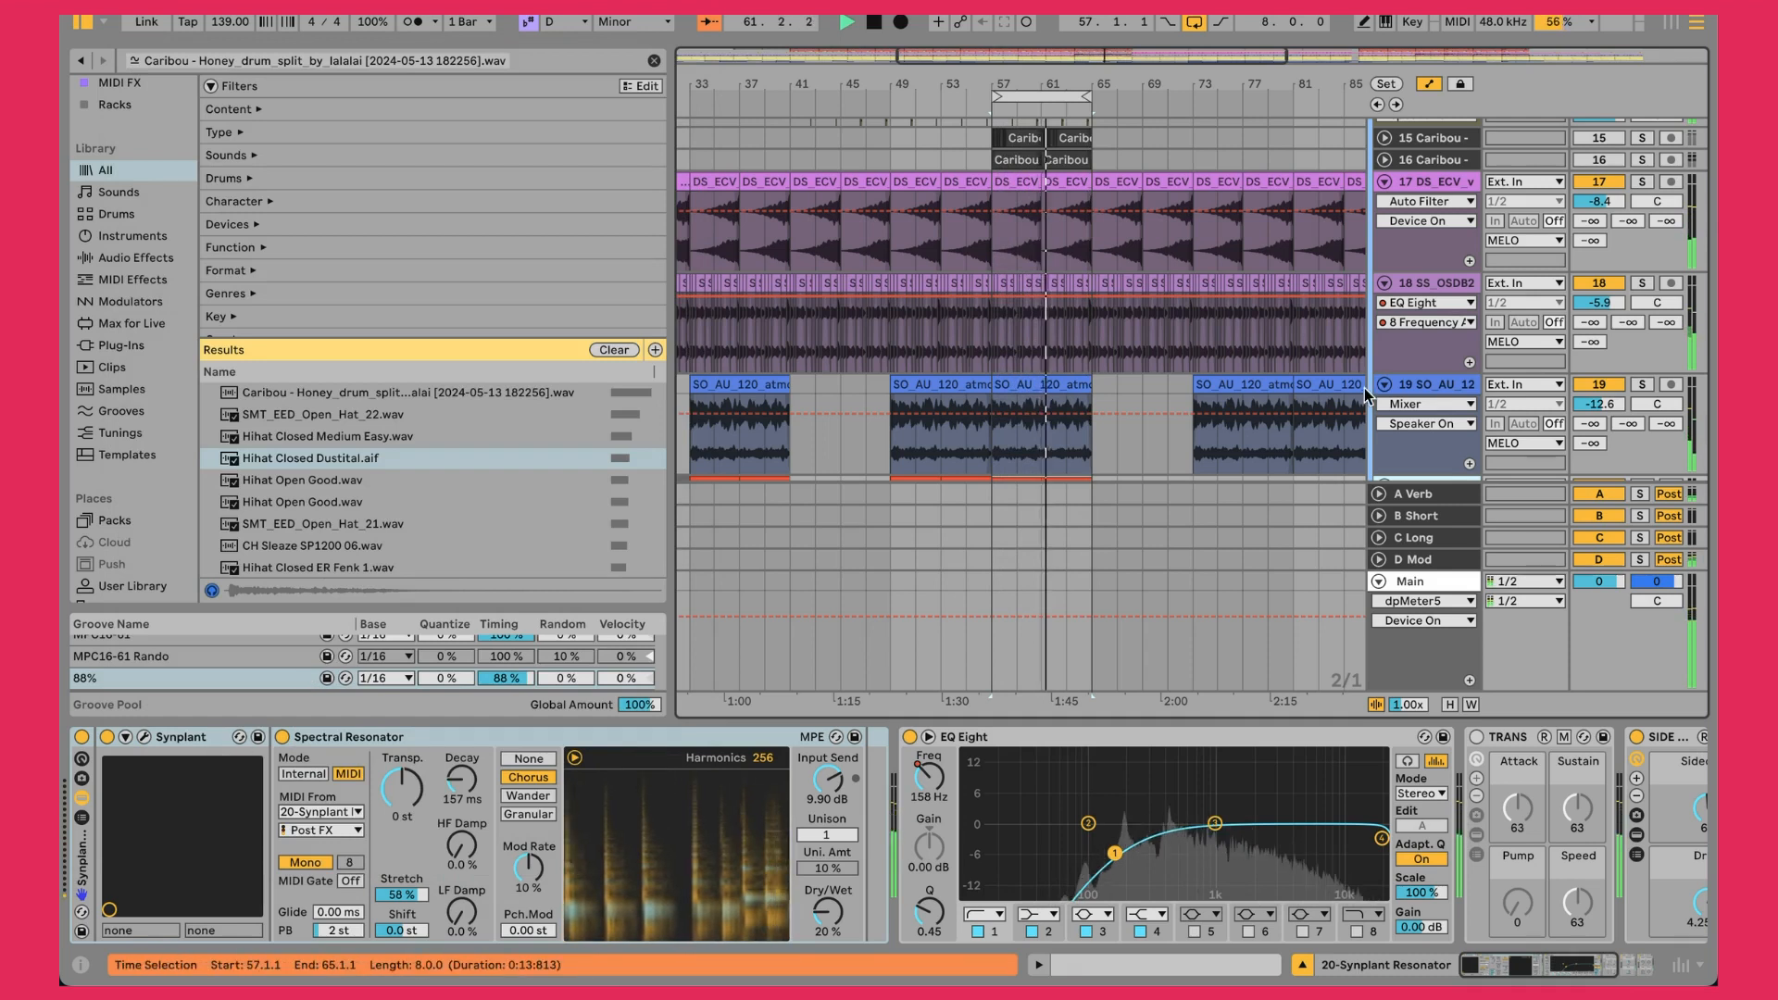
# Solo track 20 and compare its sound with the Spectral Resonator bypassed and re-enabled
pyautogui.scroll(-5, 1625, 278)
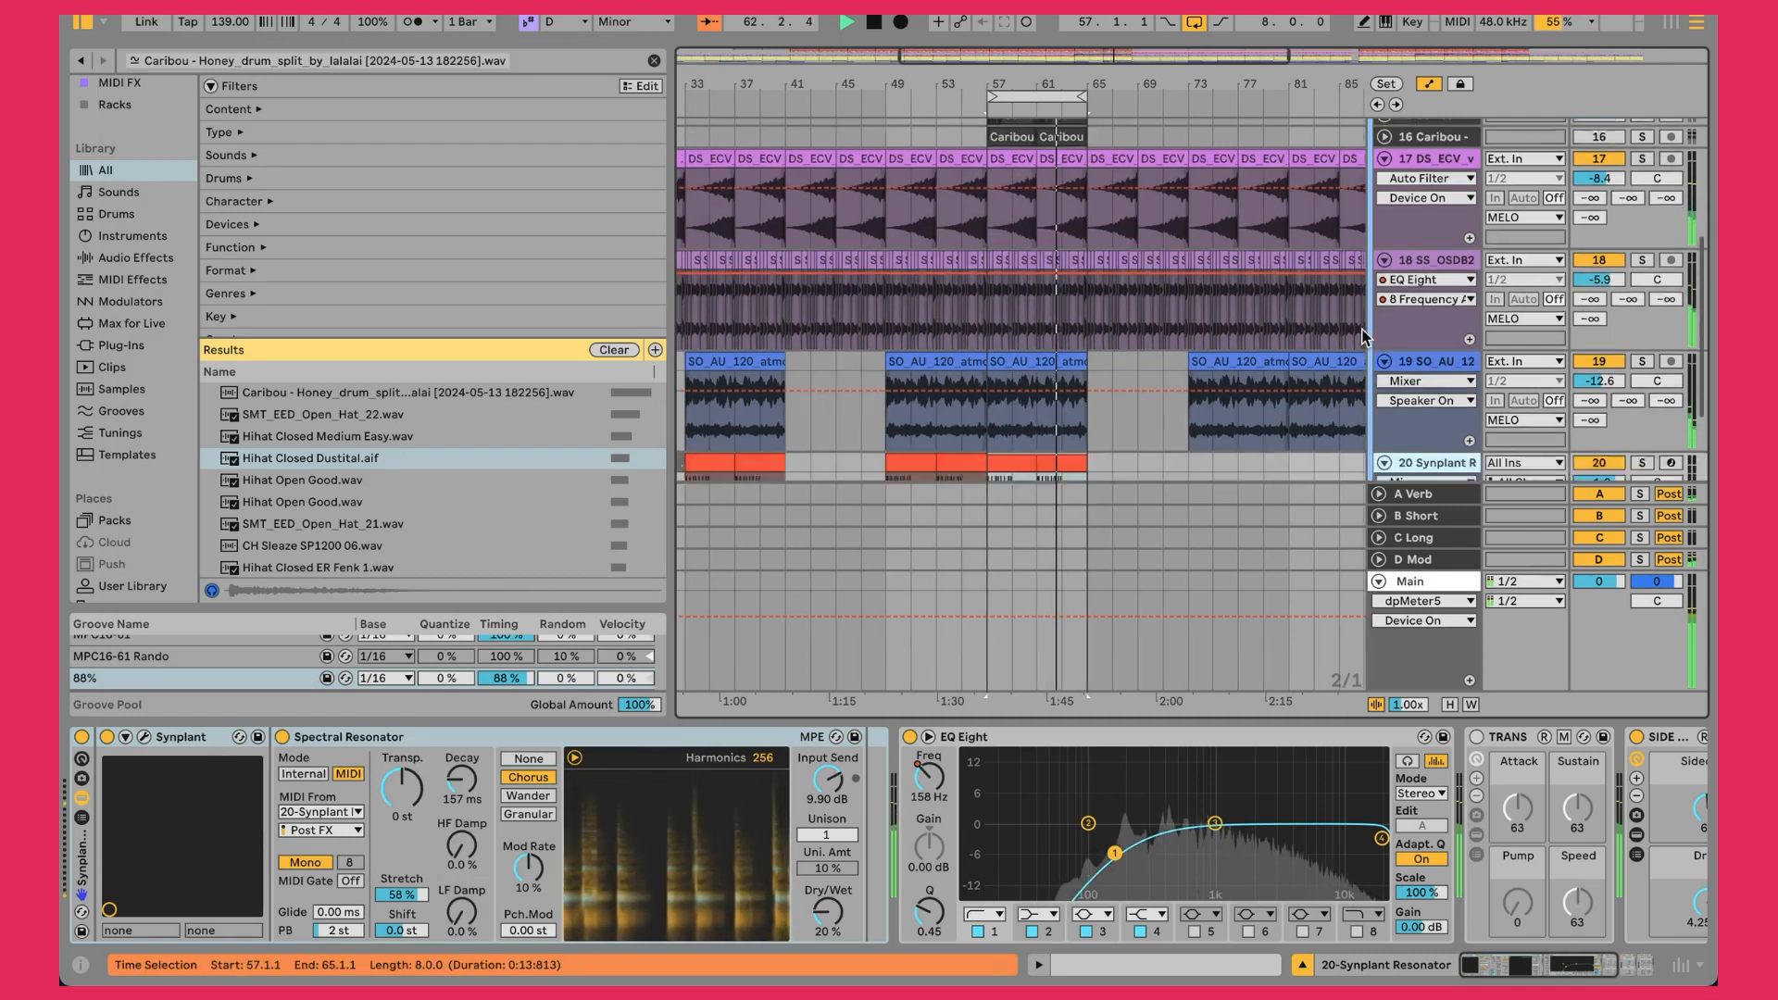
pyautogui.click(1642, 294)
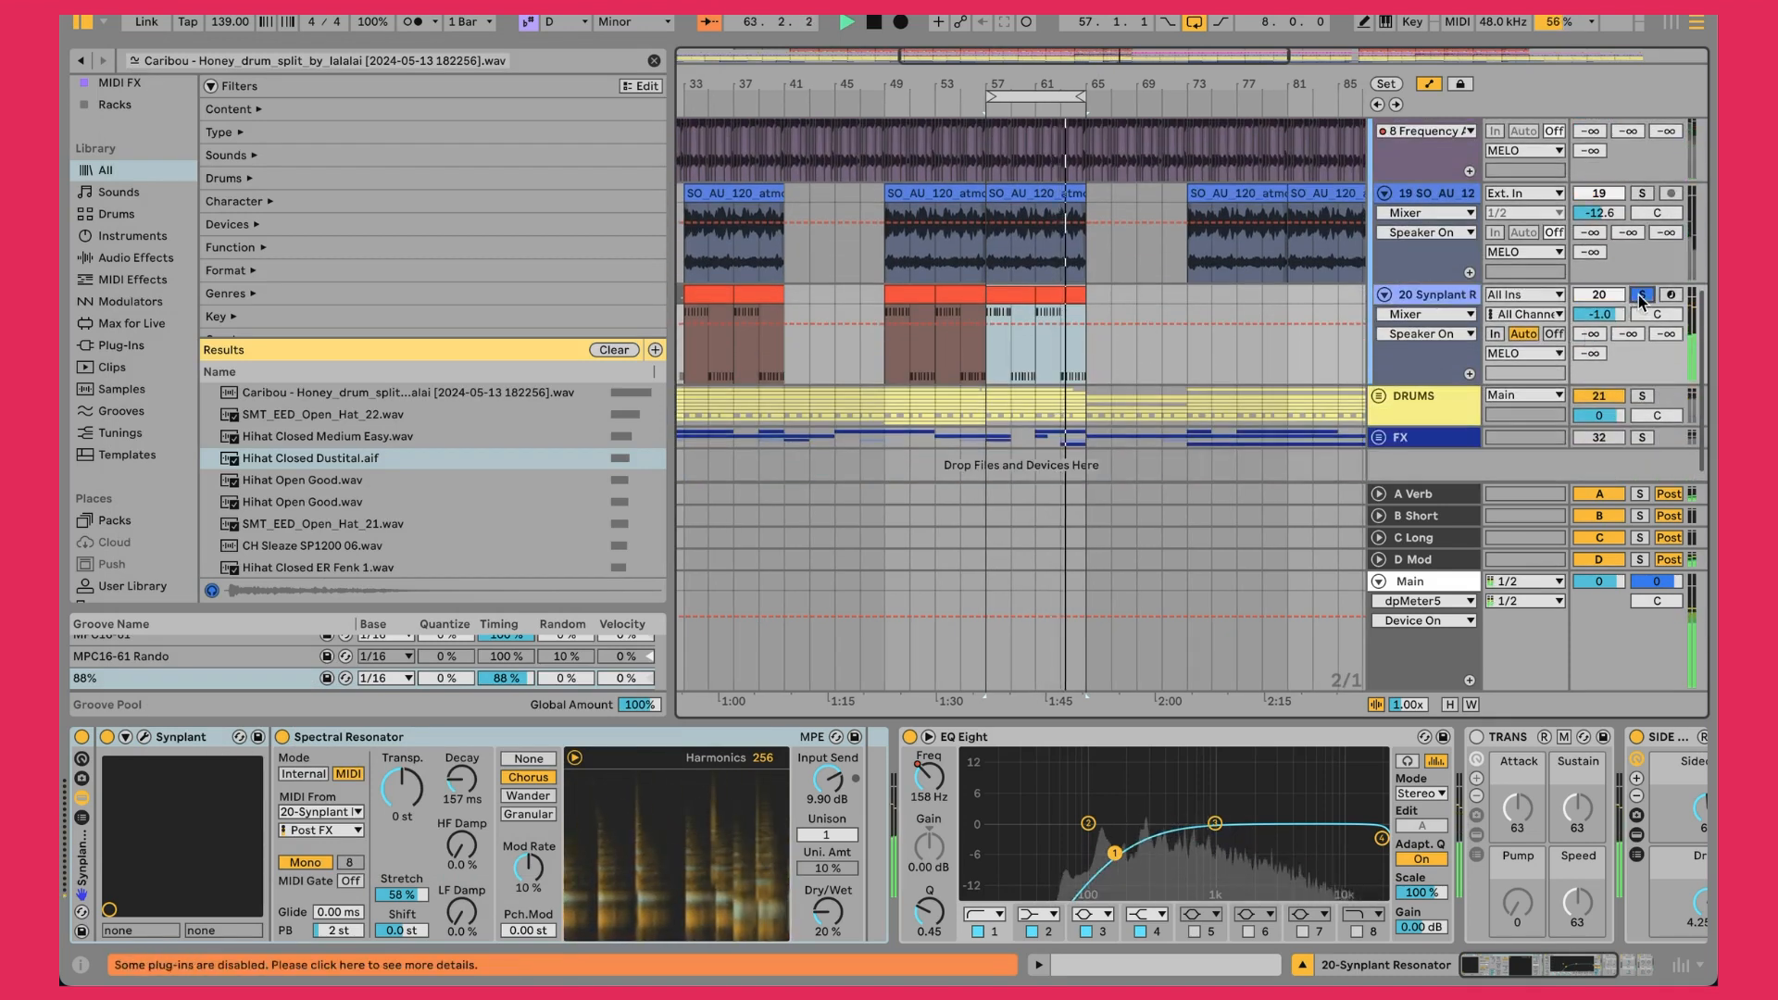
pyautogui.click(1308, 350)
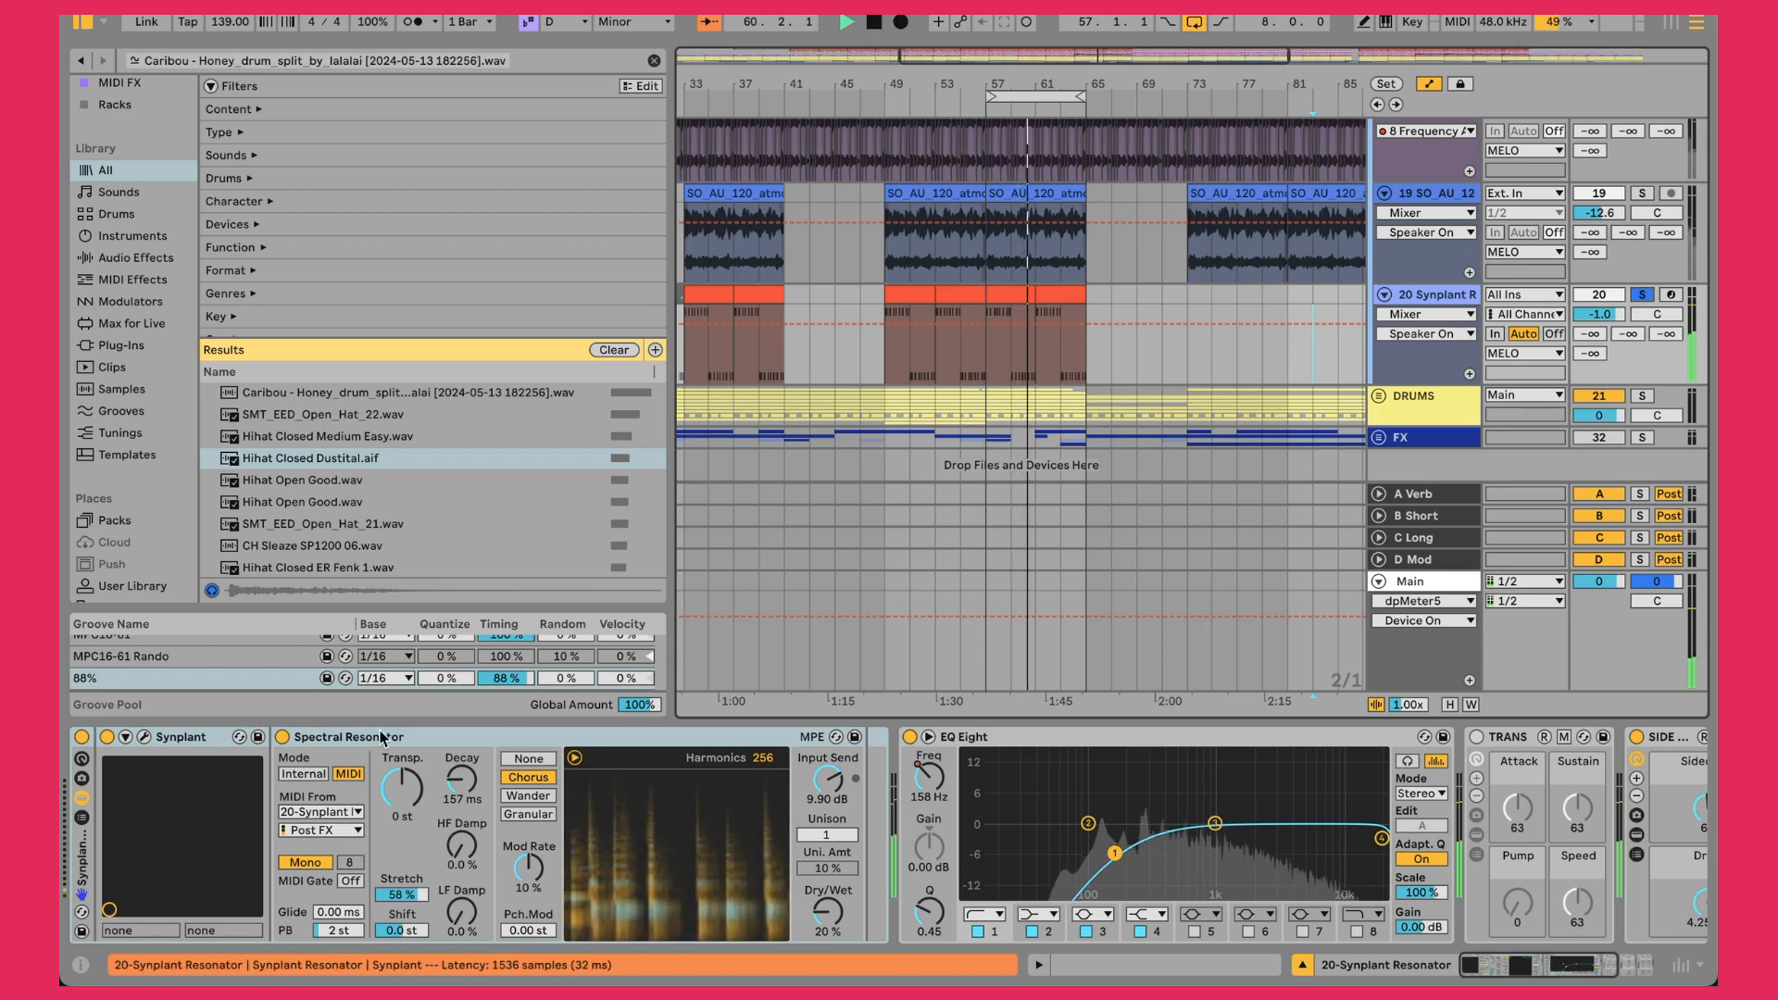
pyautogui.click(282, 738)
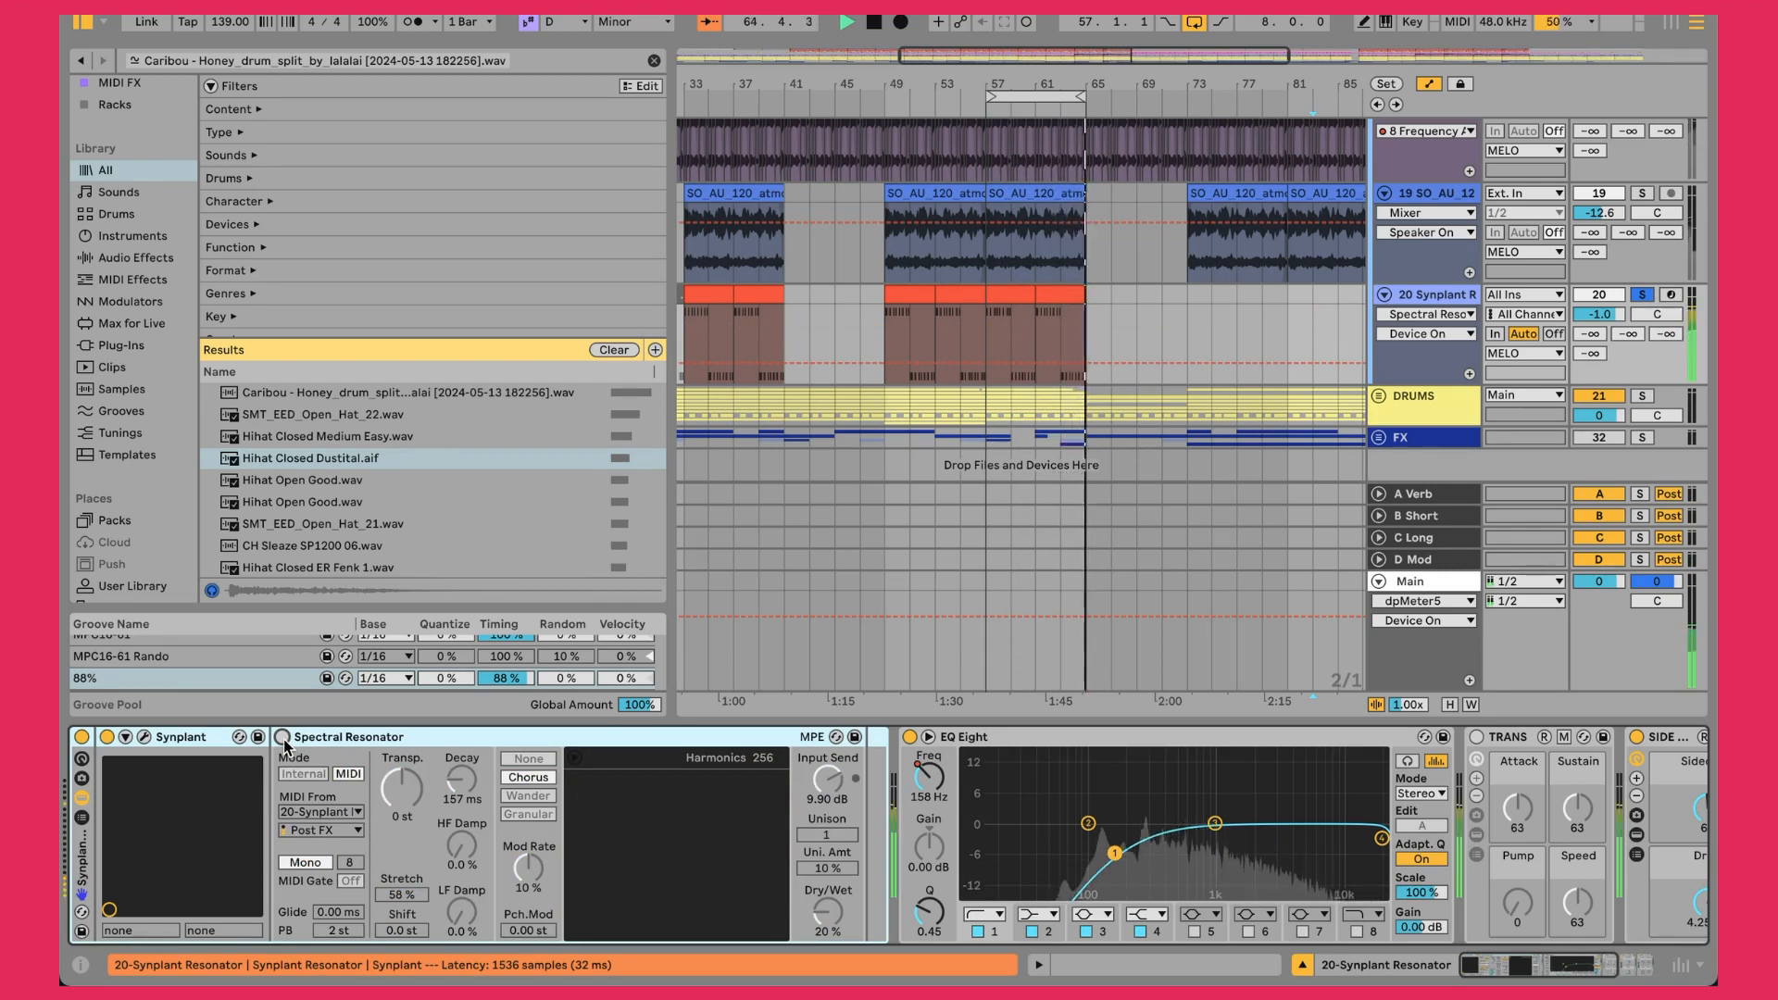
pyautogui.click(283, 738)
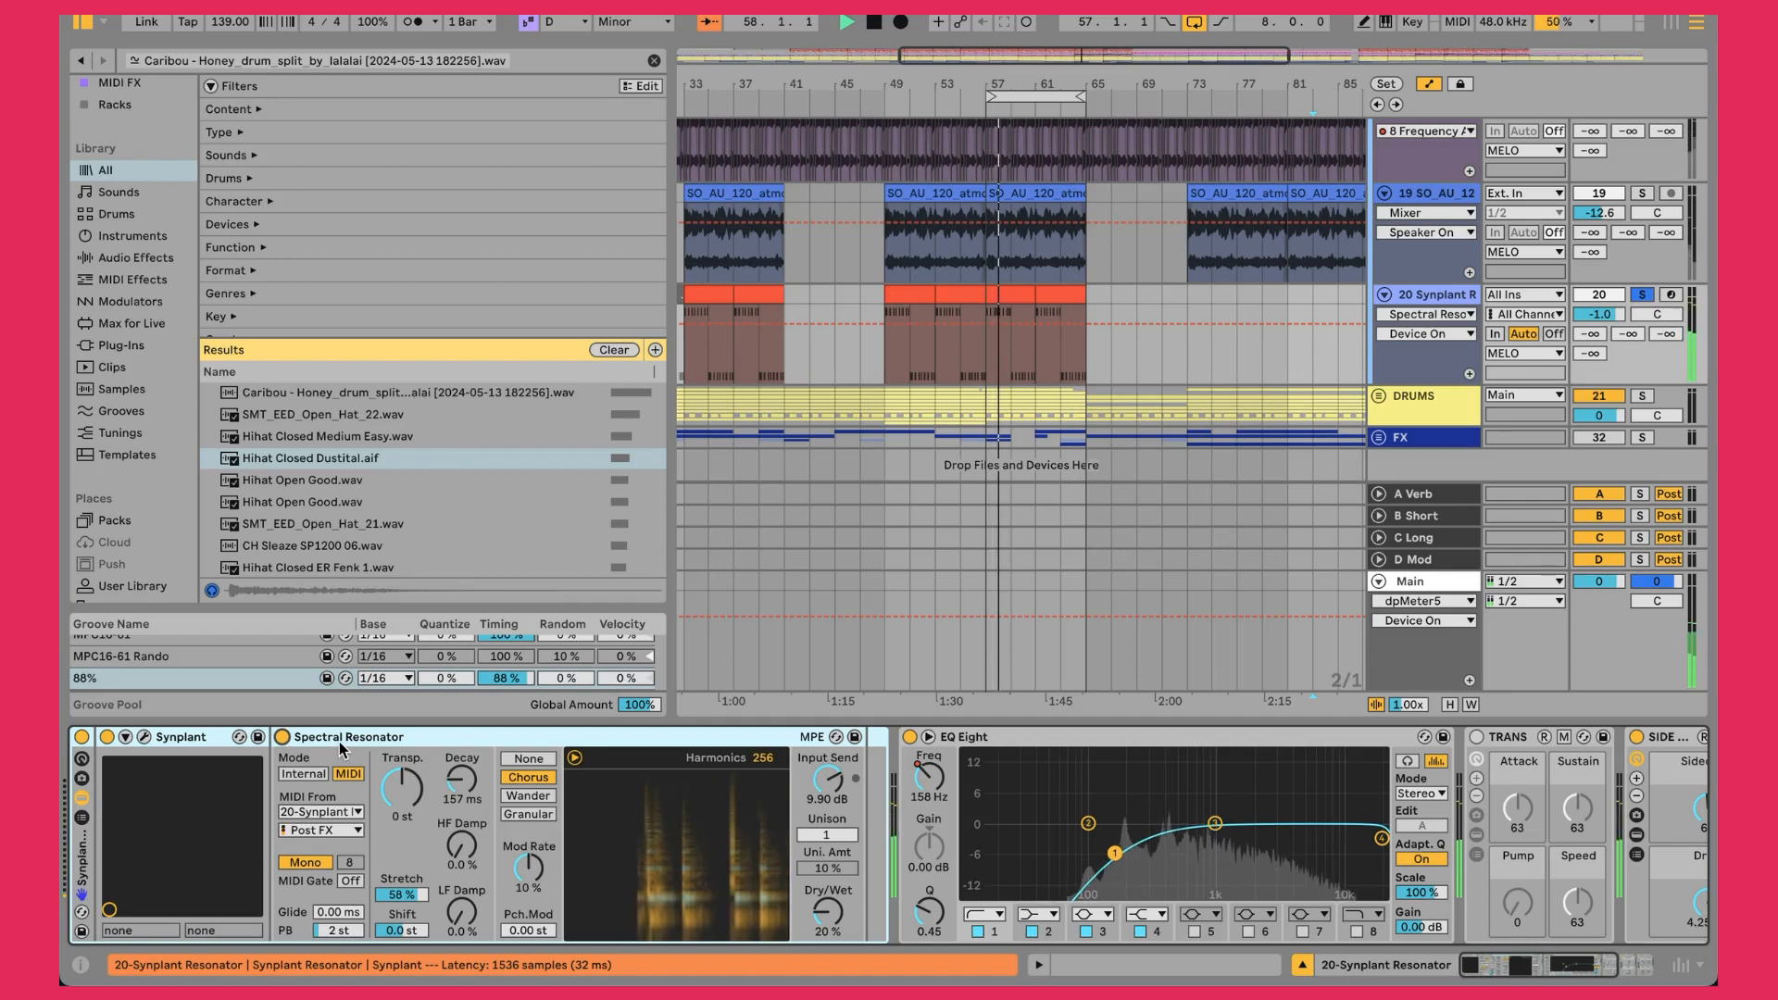
# Check the Spectral Resonator's MIDI From source on track 20, keeping Synplant Resonator chosen, and glance at the Synplant window
pyautogui.click(324, 813)
pyautogui.click(343, 670)
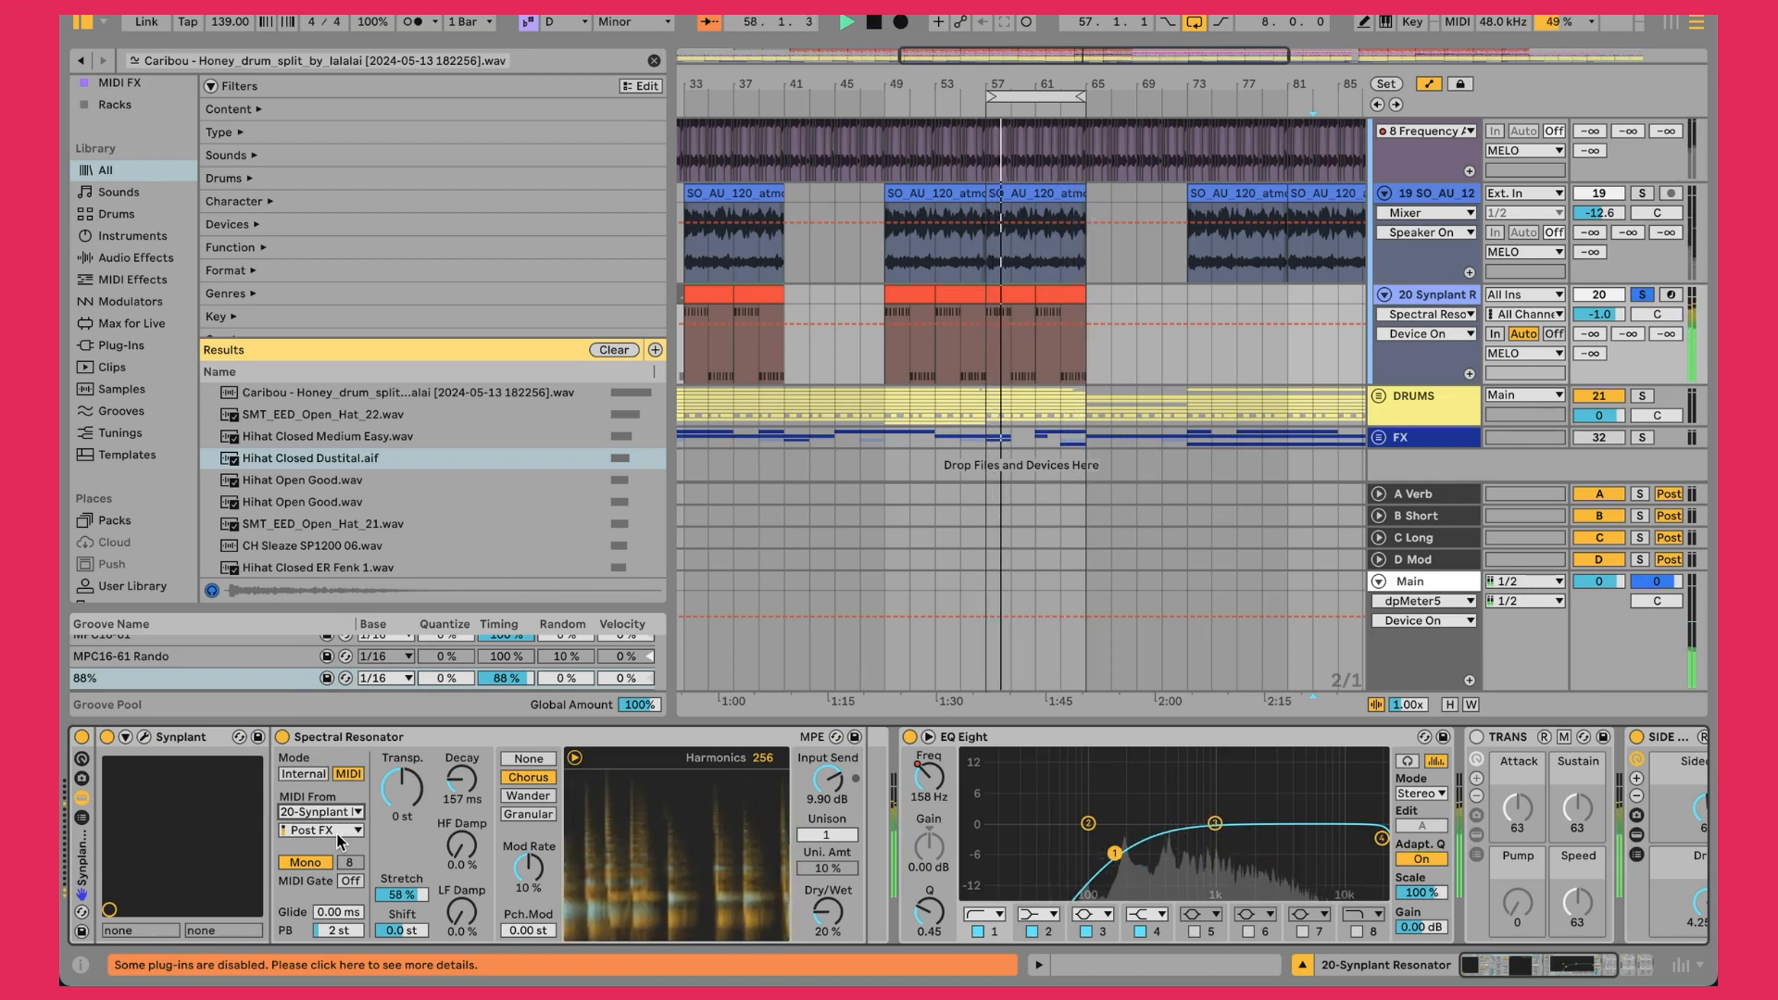
pyautogui.click(145, 737)
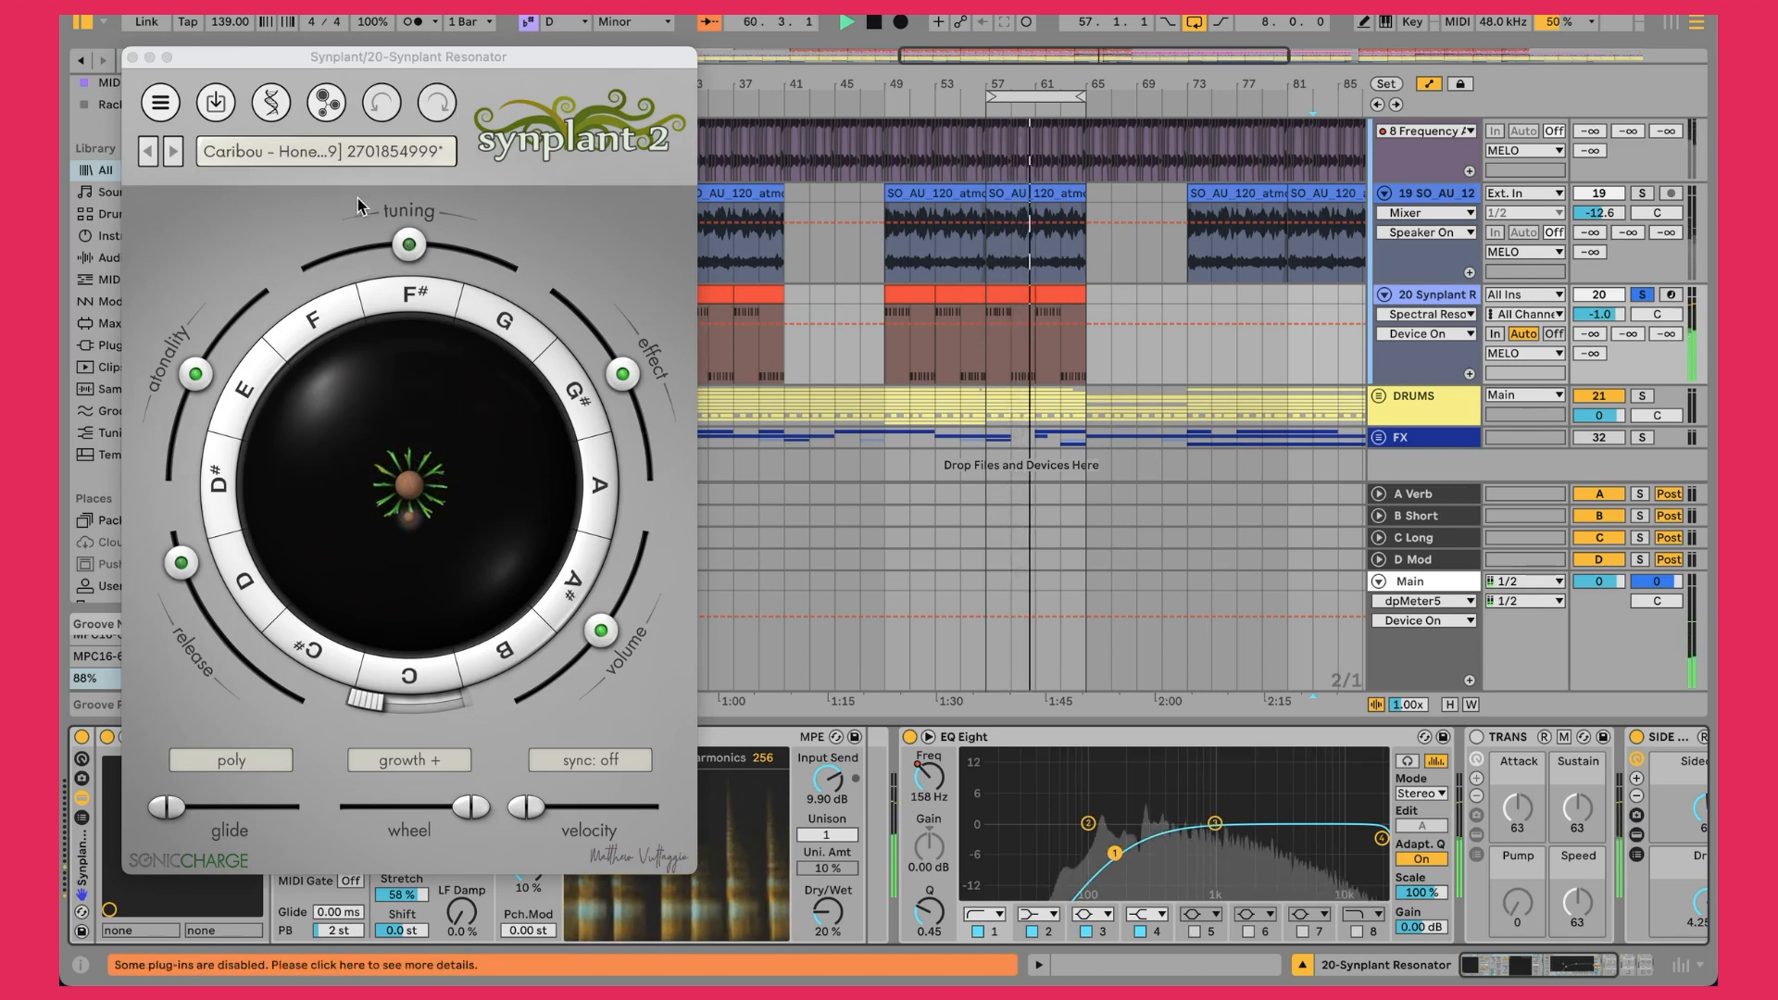
pyautogui.click(132, 57)
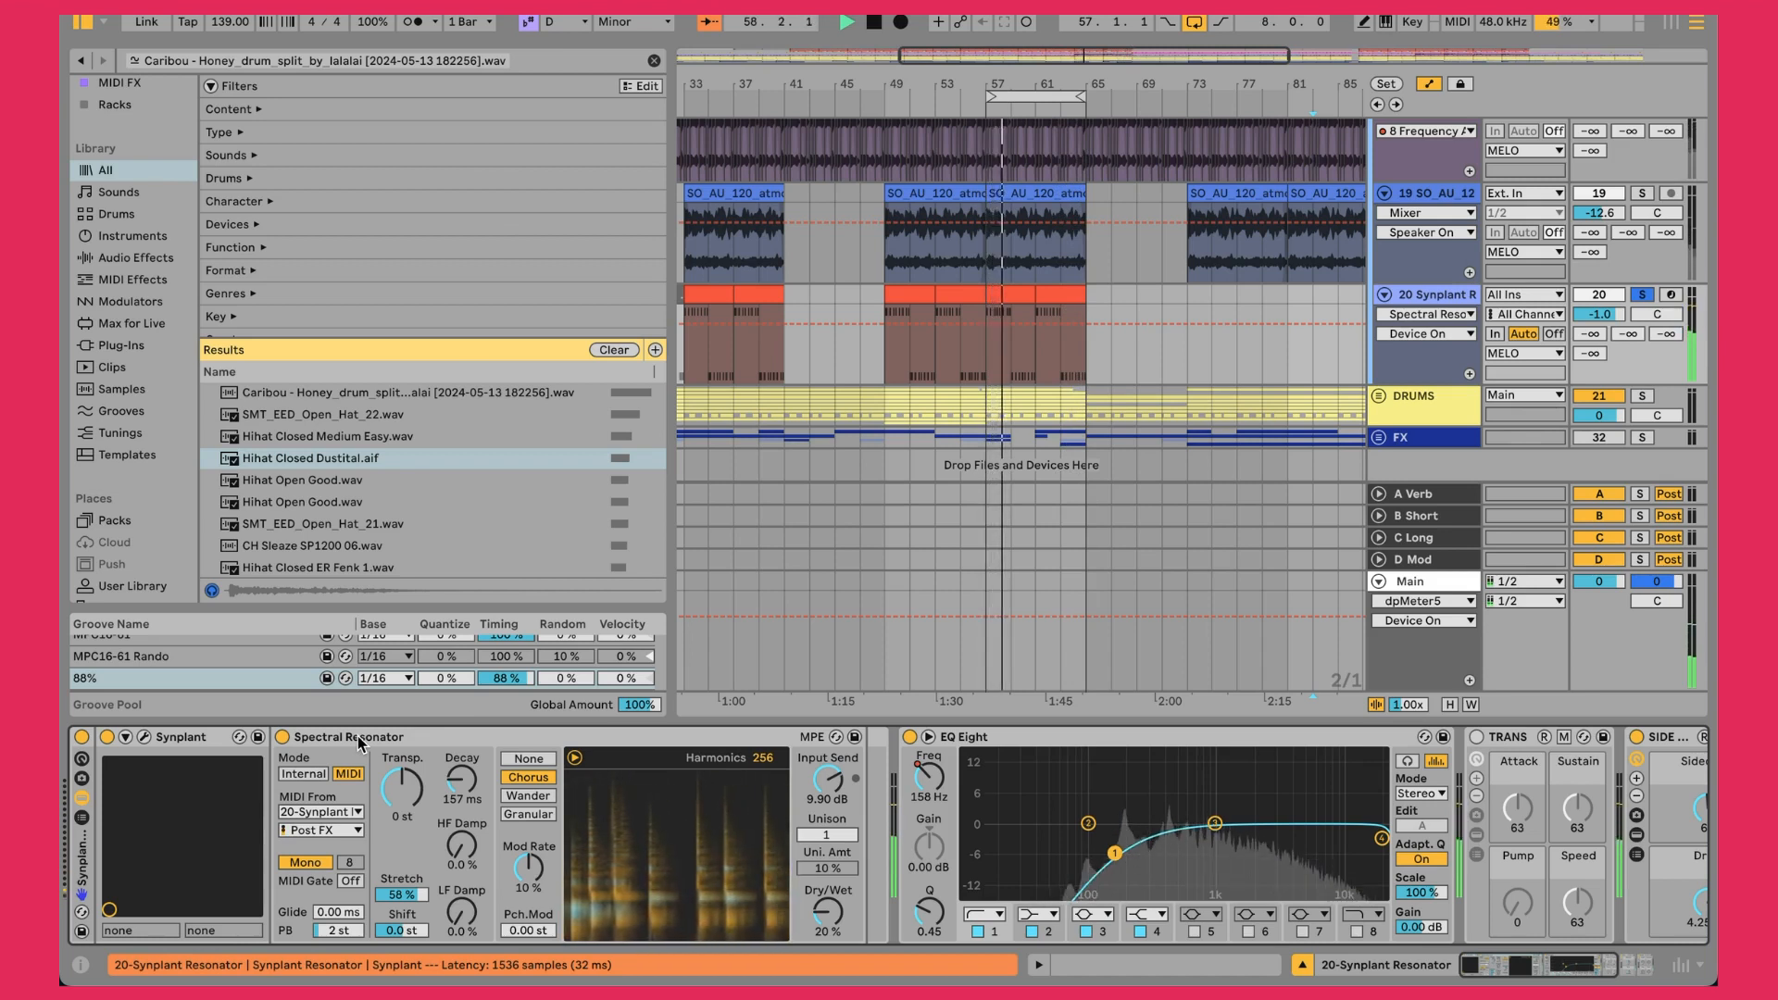
pyautogui.click(444, 736)
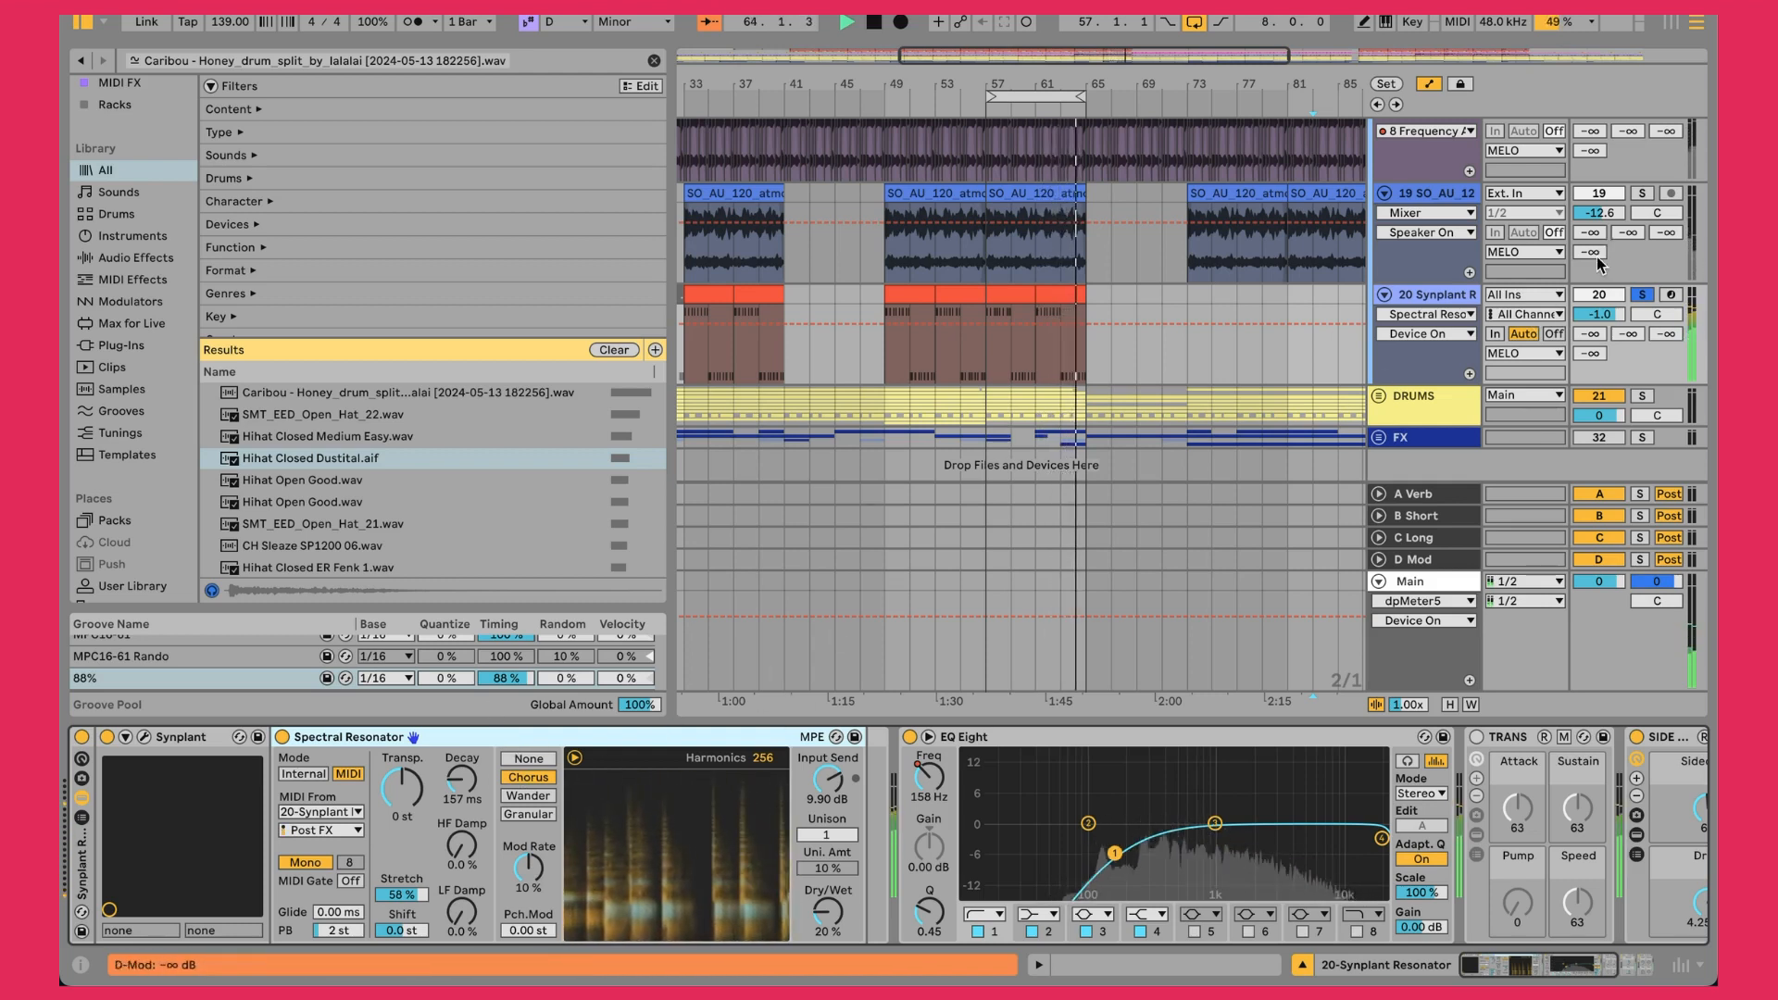
# Switch off track 20's solo and check the Drive and Width controls in its last two racks
pyautogui.click(1642, 296)
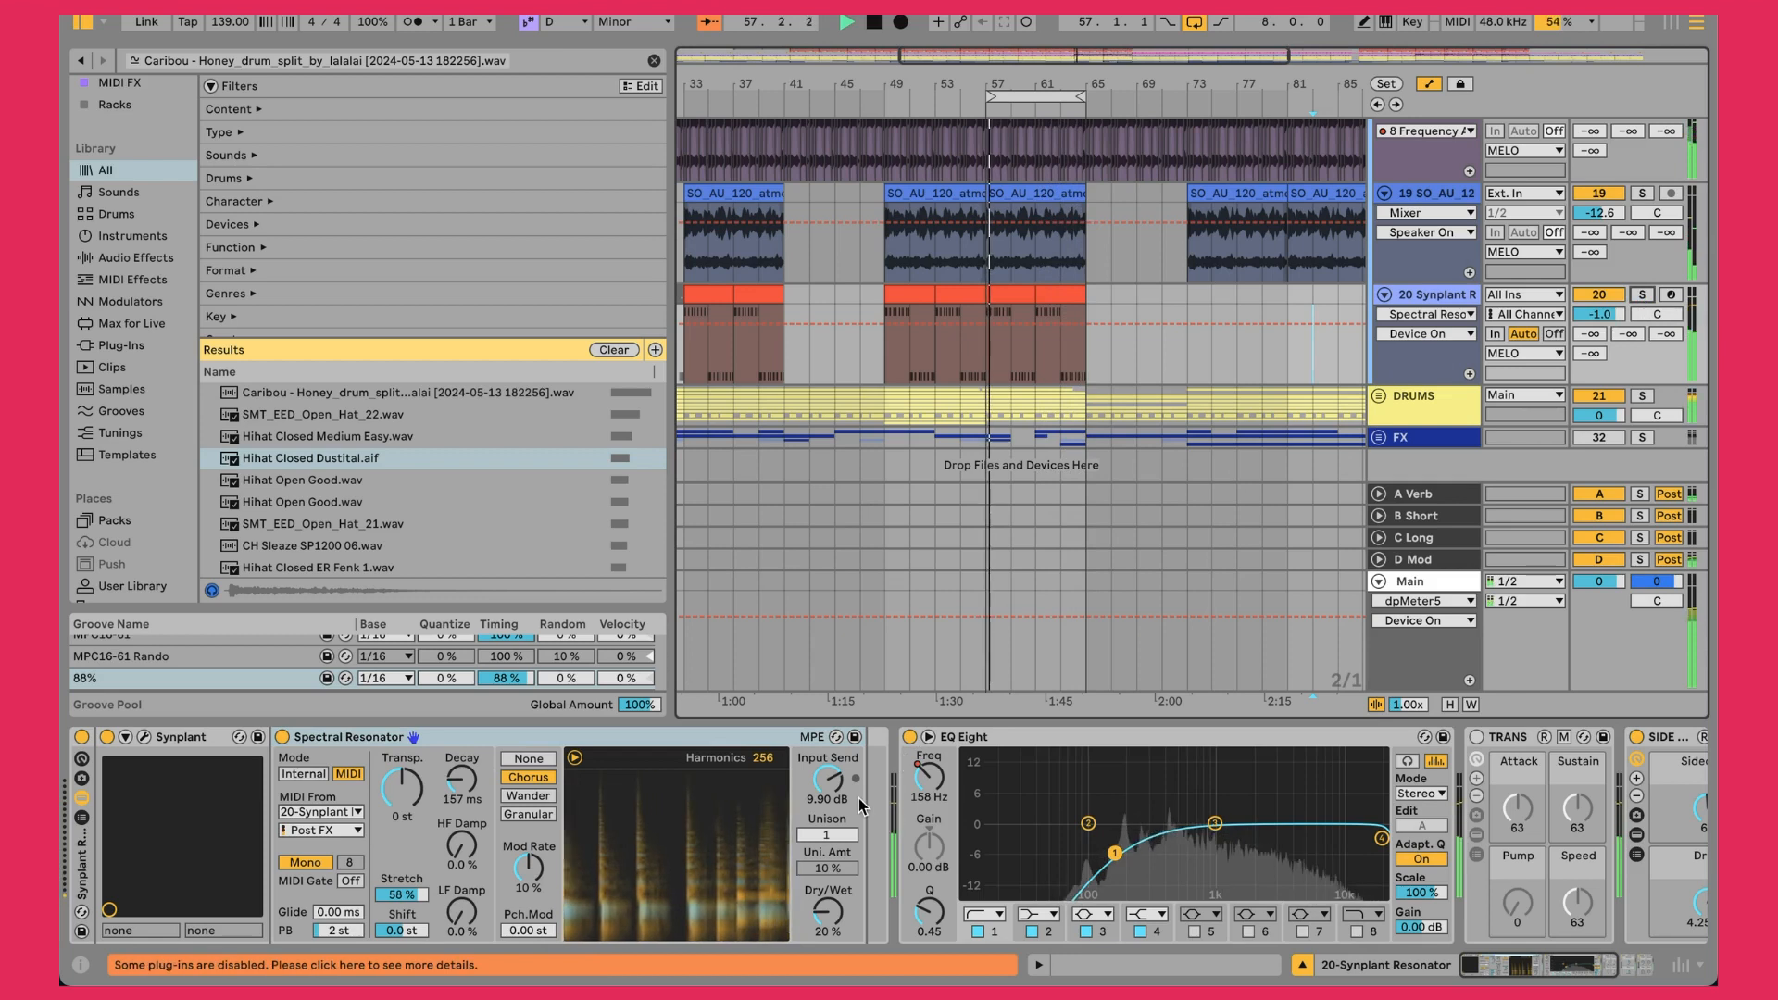
pyautogui.hscroll(2, 861, 805)
pyautogui.hscroll(2, 861, 806)
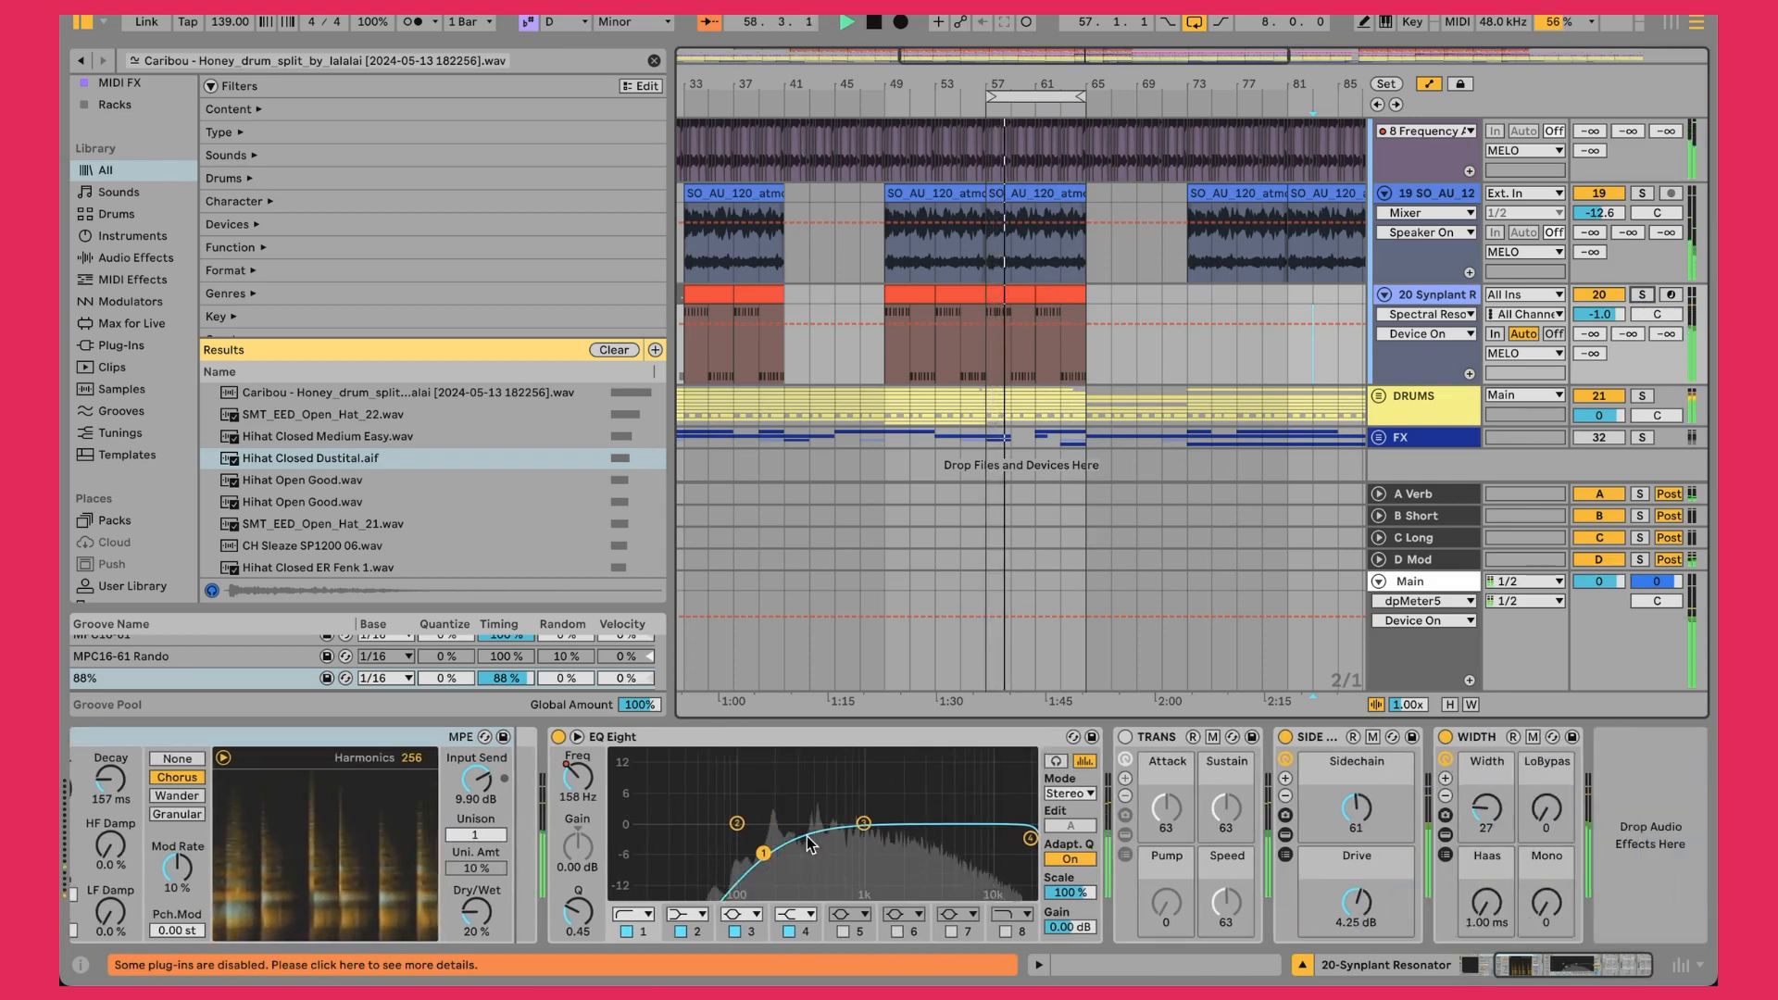
pyautogui.click(1371, 836)
pyautogui.click(1364, 920)
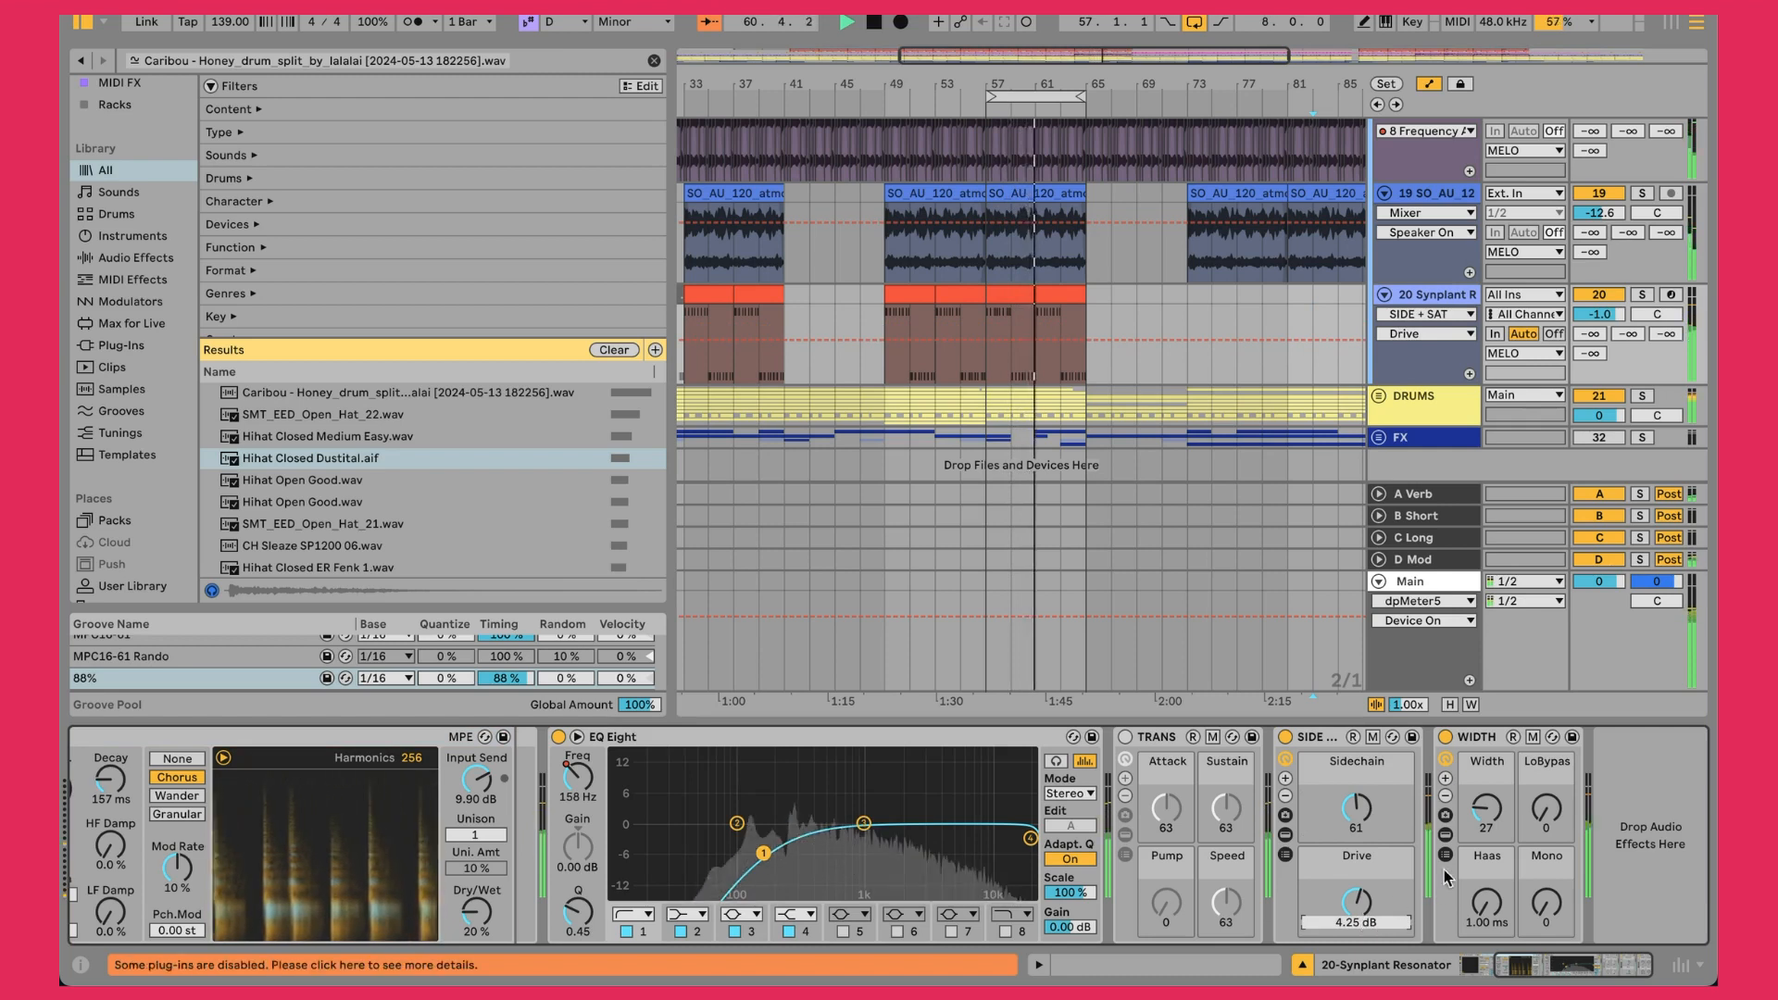
pyautogui.click(1488, 815)
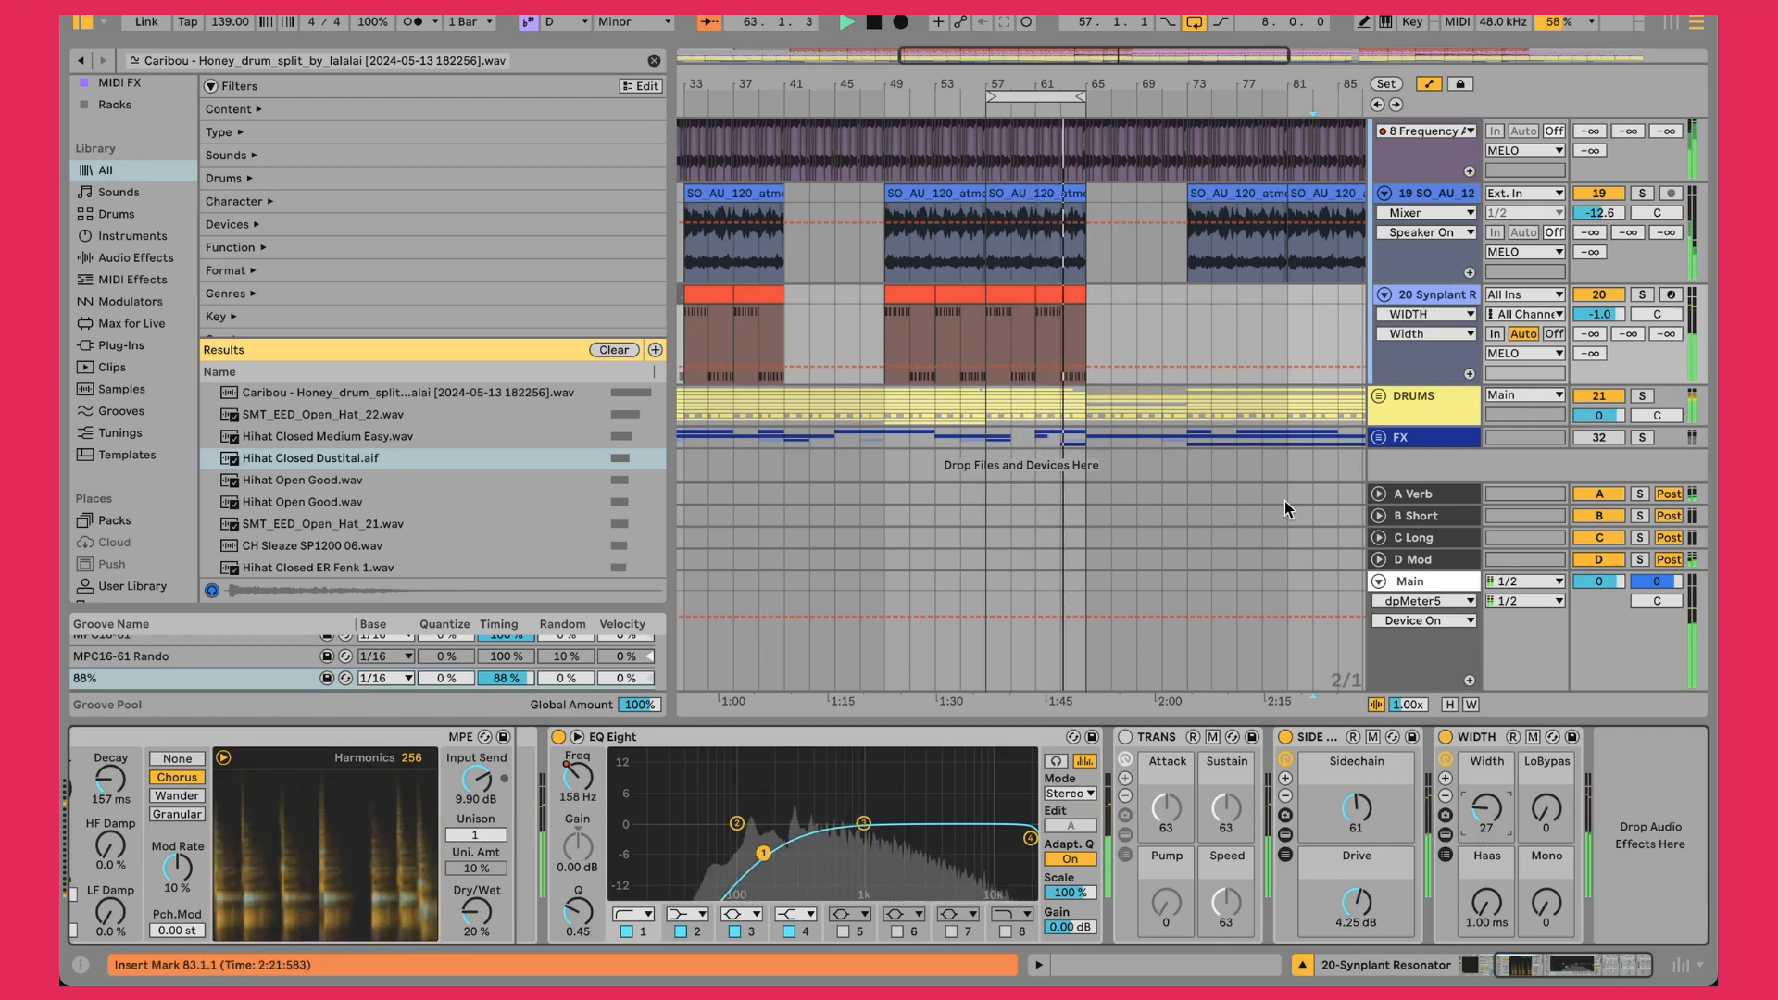
pyautogui.scroll(5, 1161, 321)
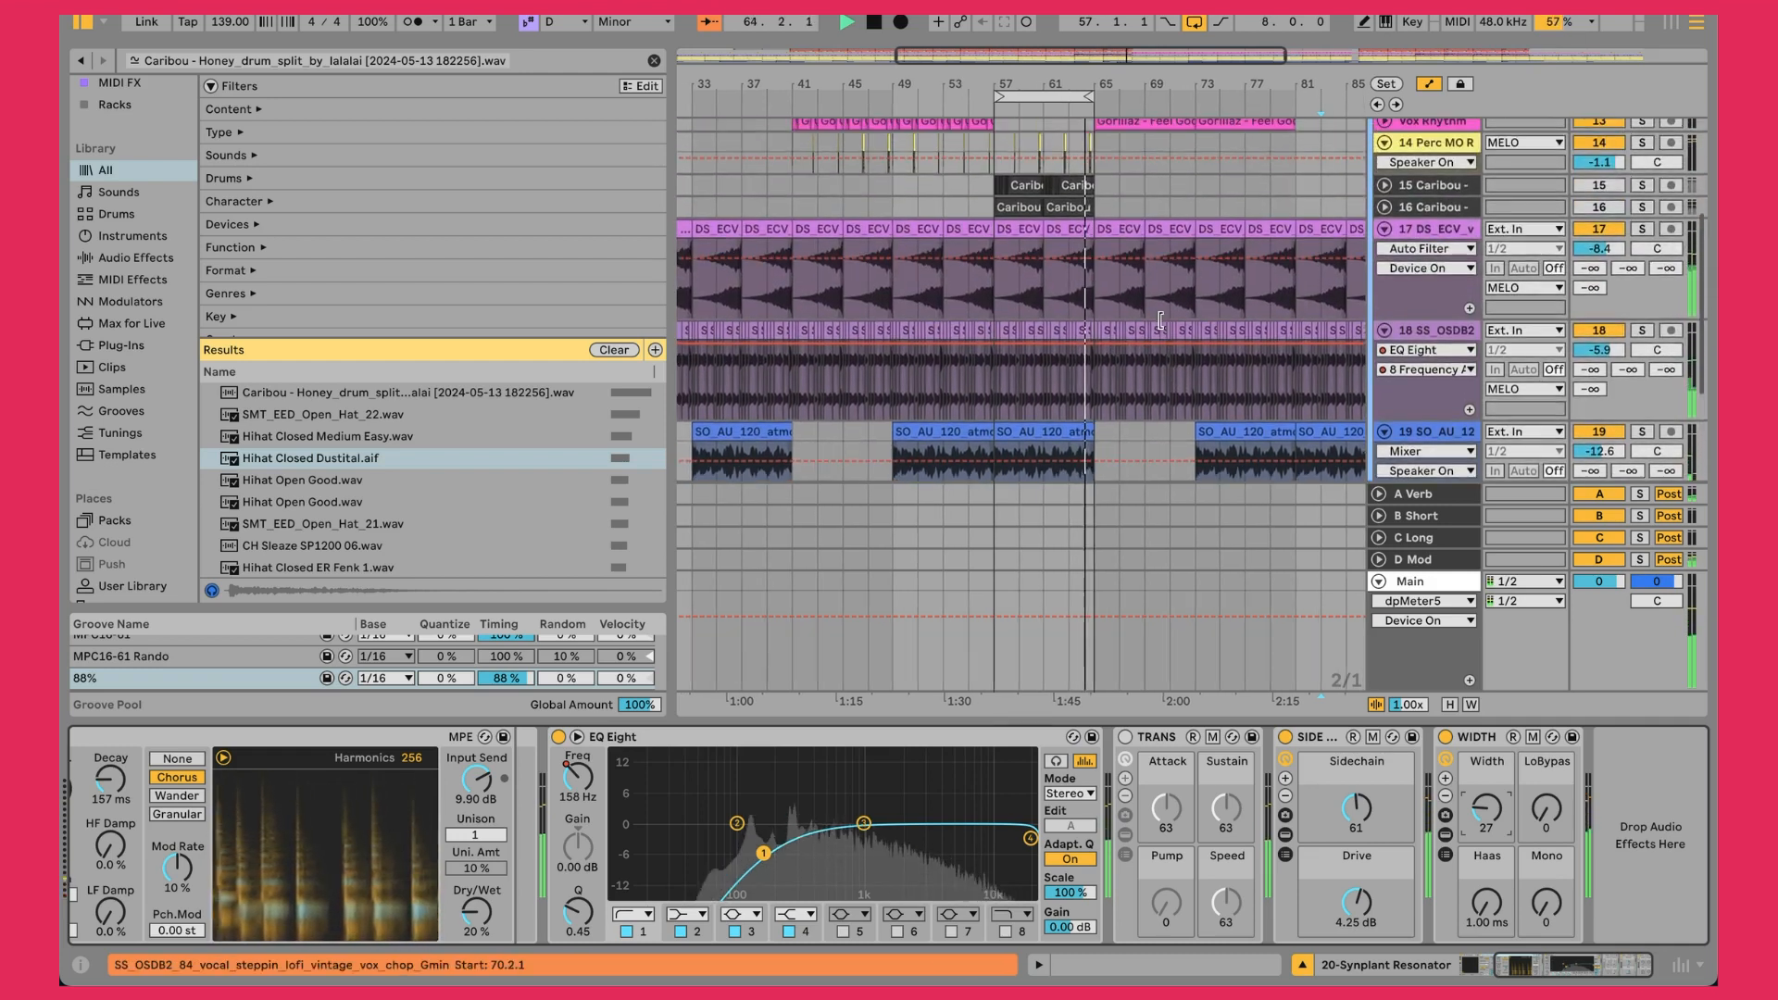
# Look over the melodic group's tracks across the arrangement, and fold the MELO group
pyautogui.scroll(5, 1162, 321)
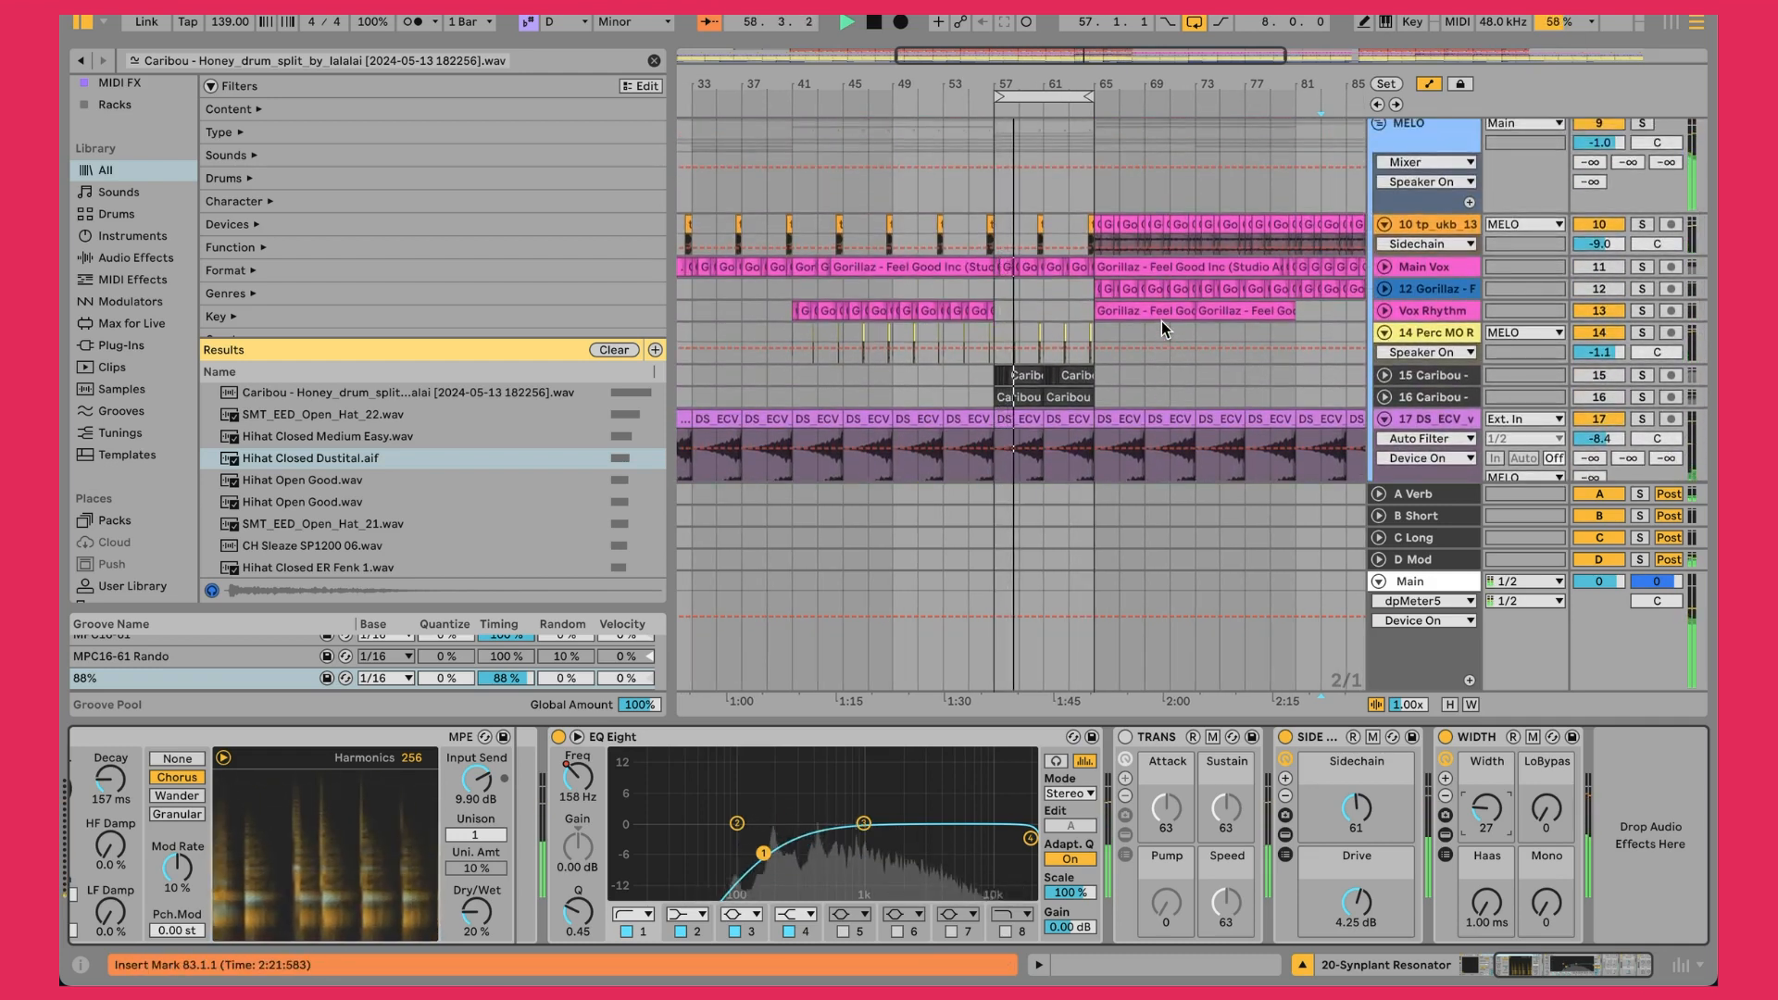
pyautogui.scroll(4, 1161, 321)
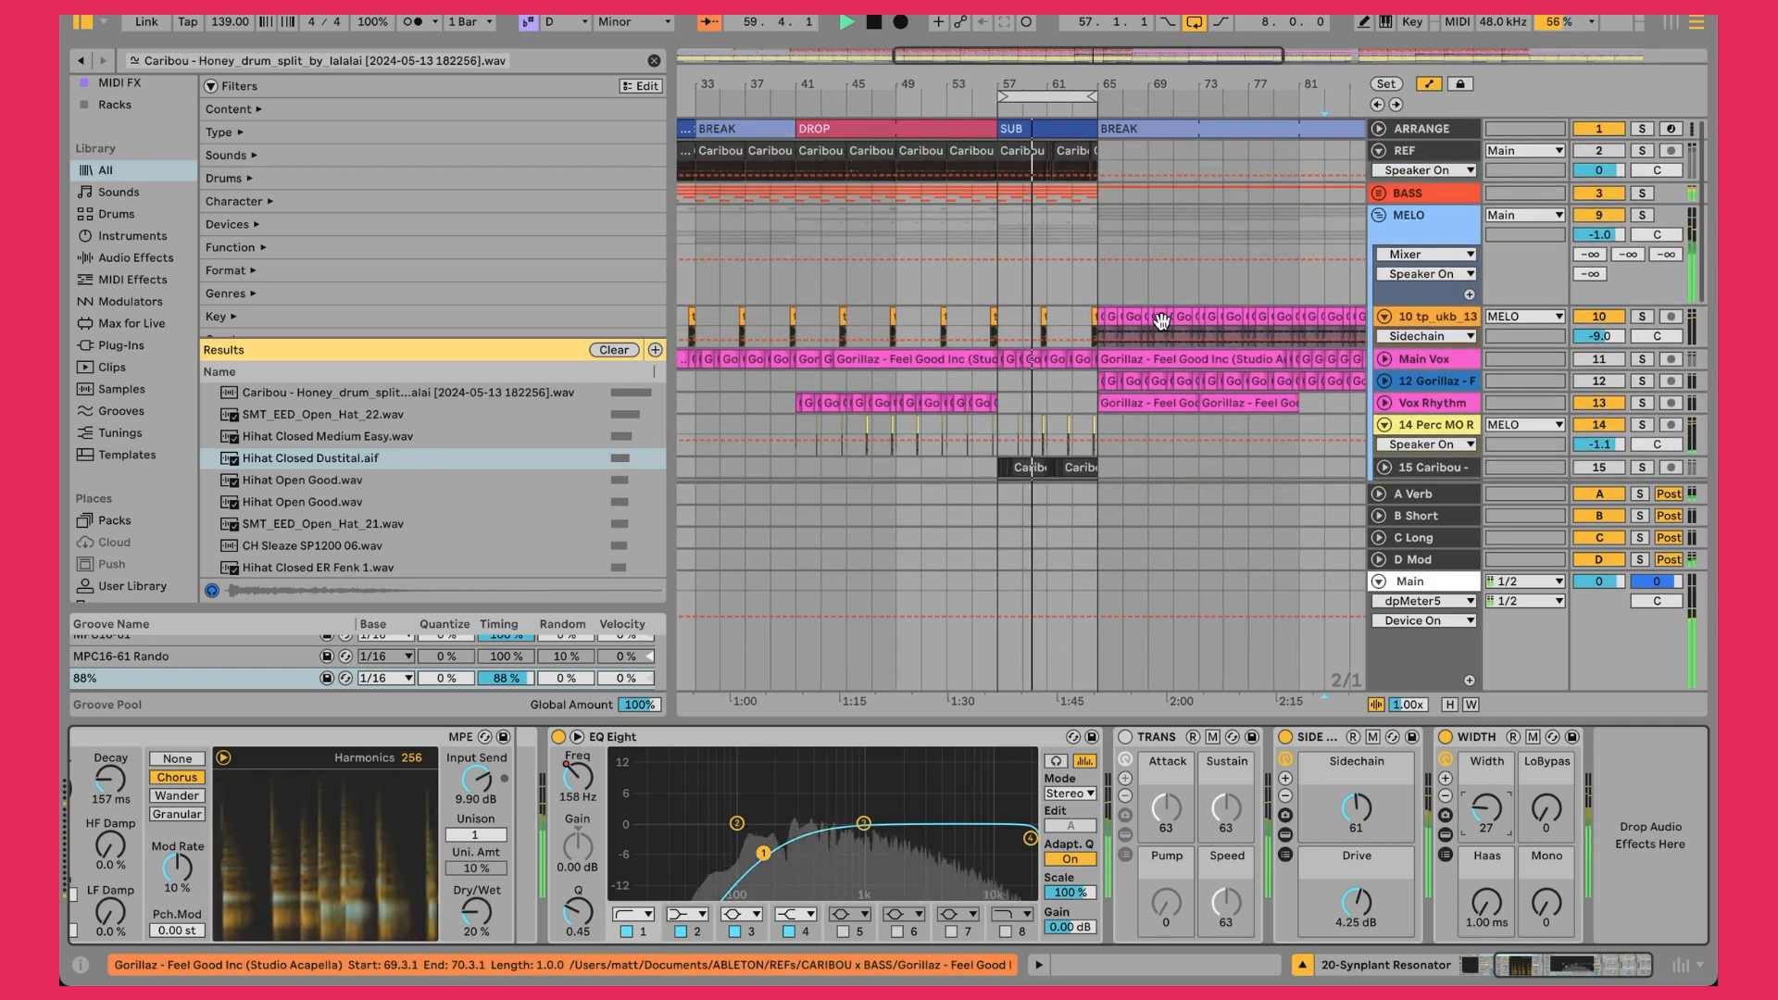
pyautogui.scroll(-6, 1162, 320)
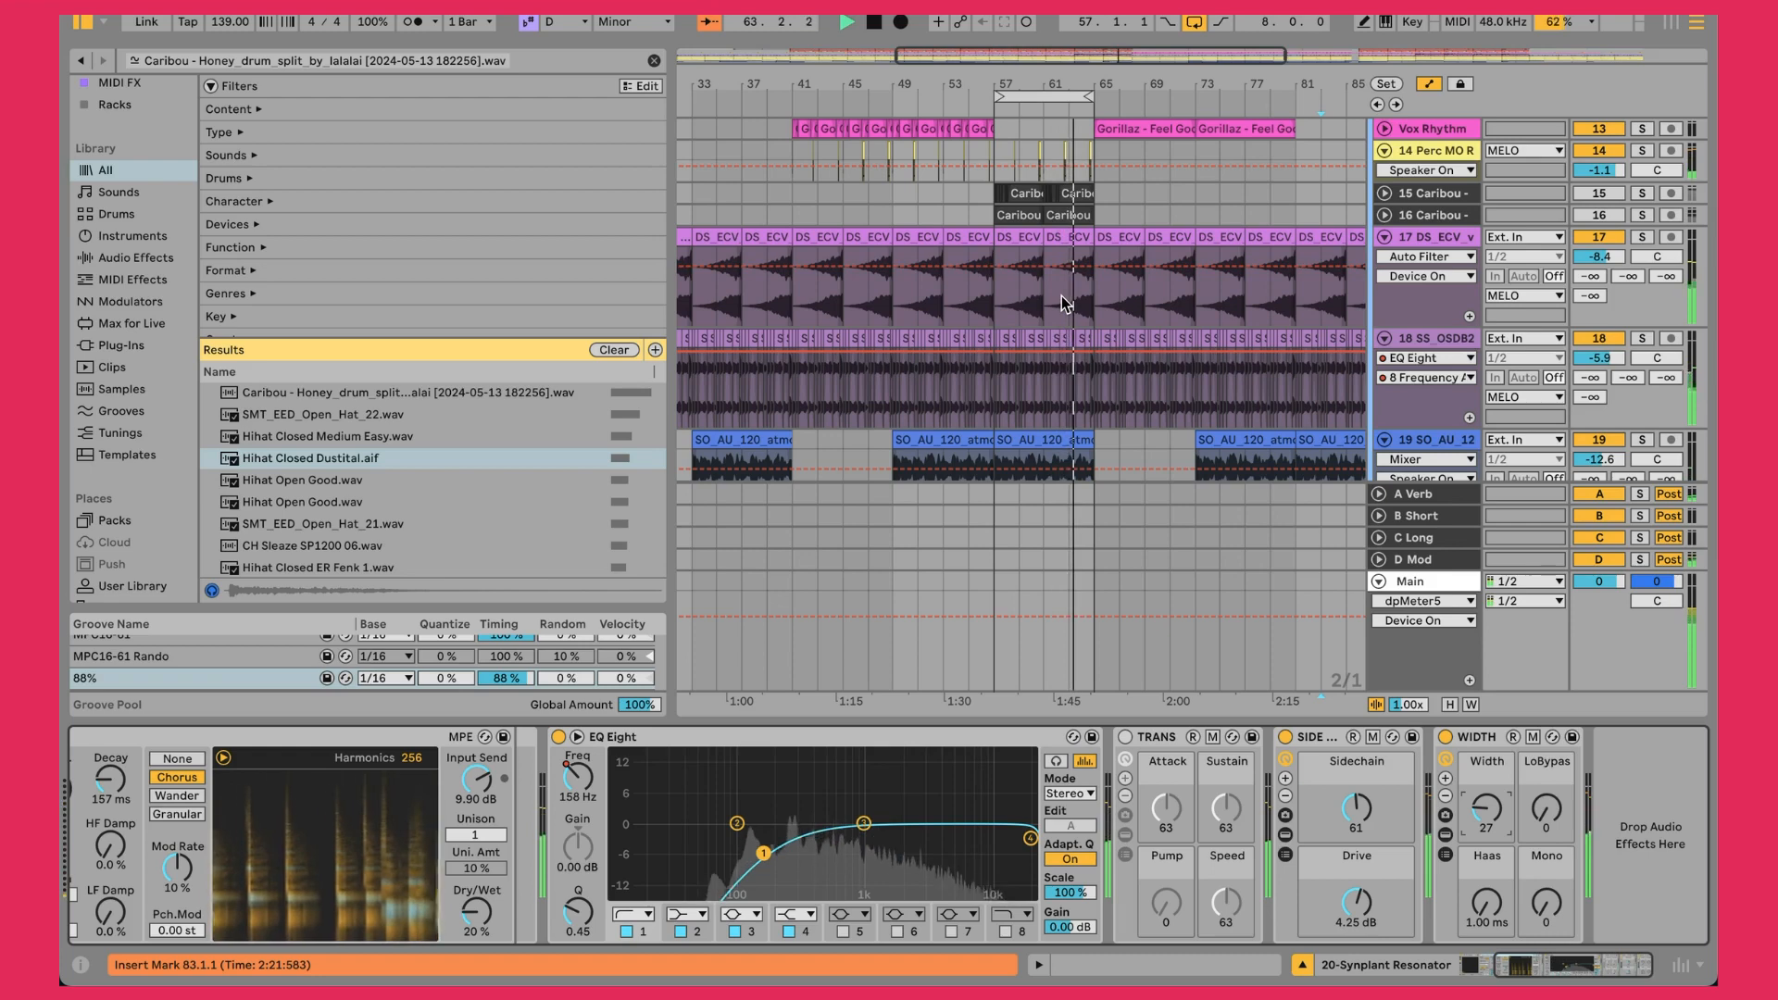
pyautogui.scroll(-5, 1065, 304)
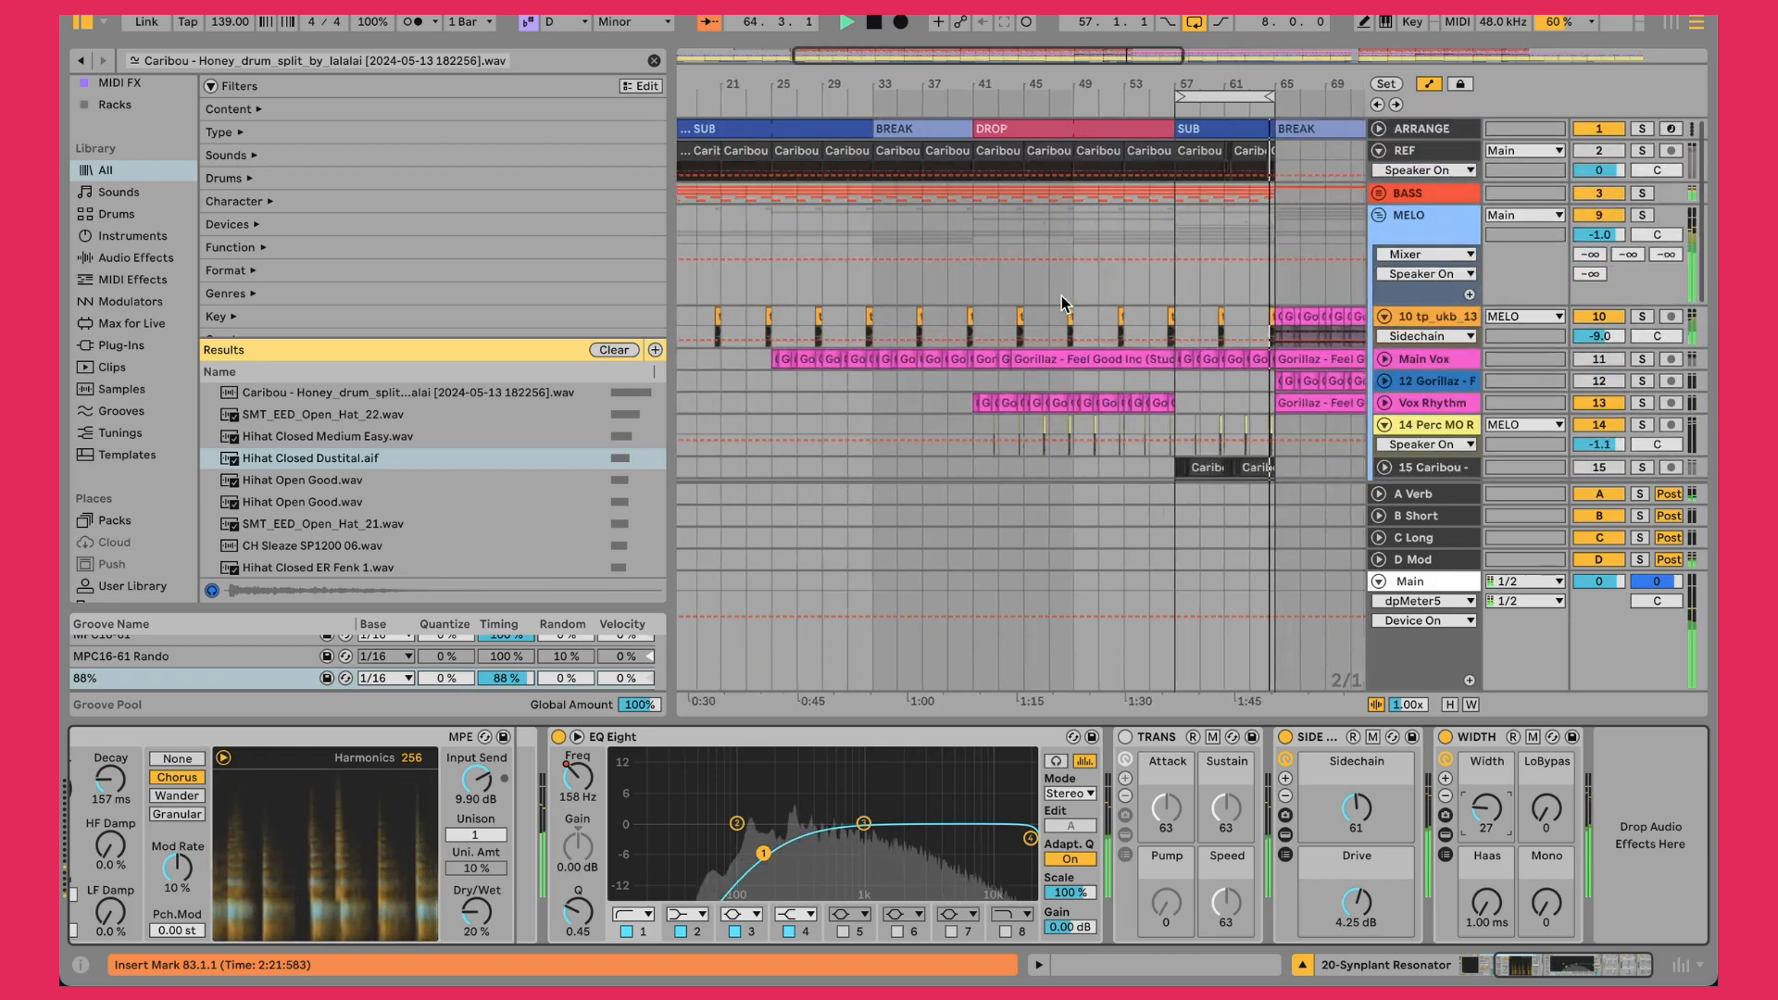
pyautogui.scroll(10, 1065, 304)
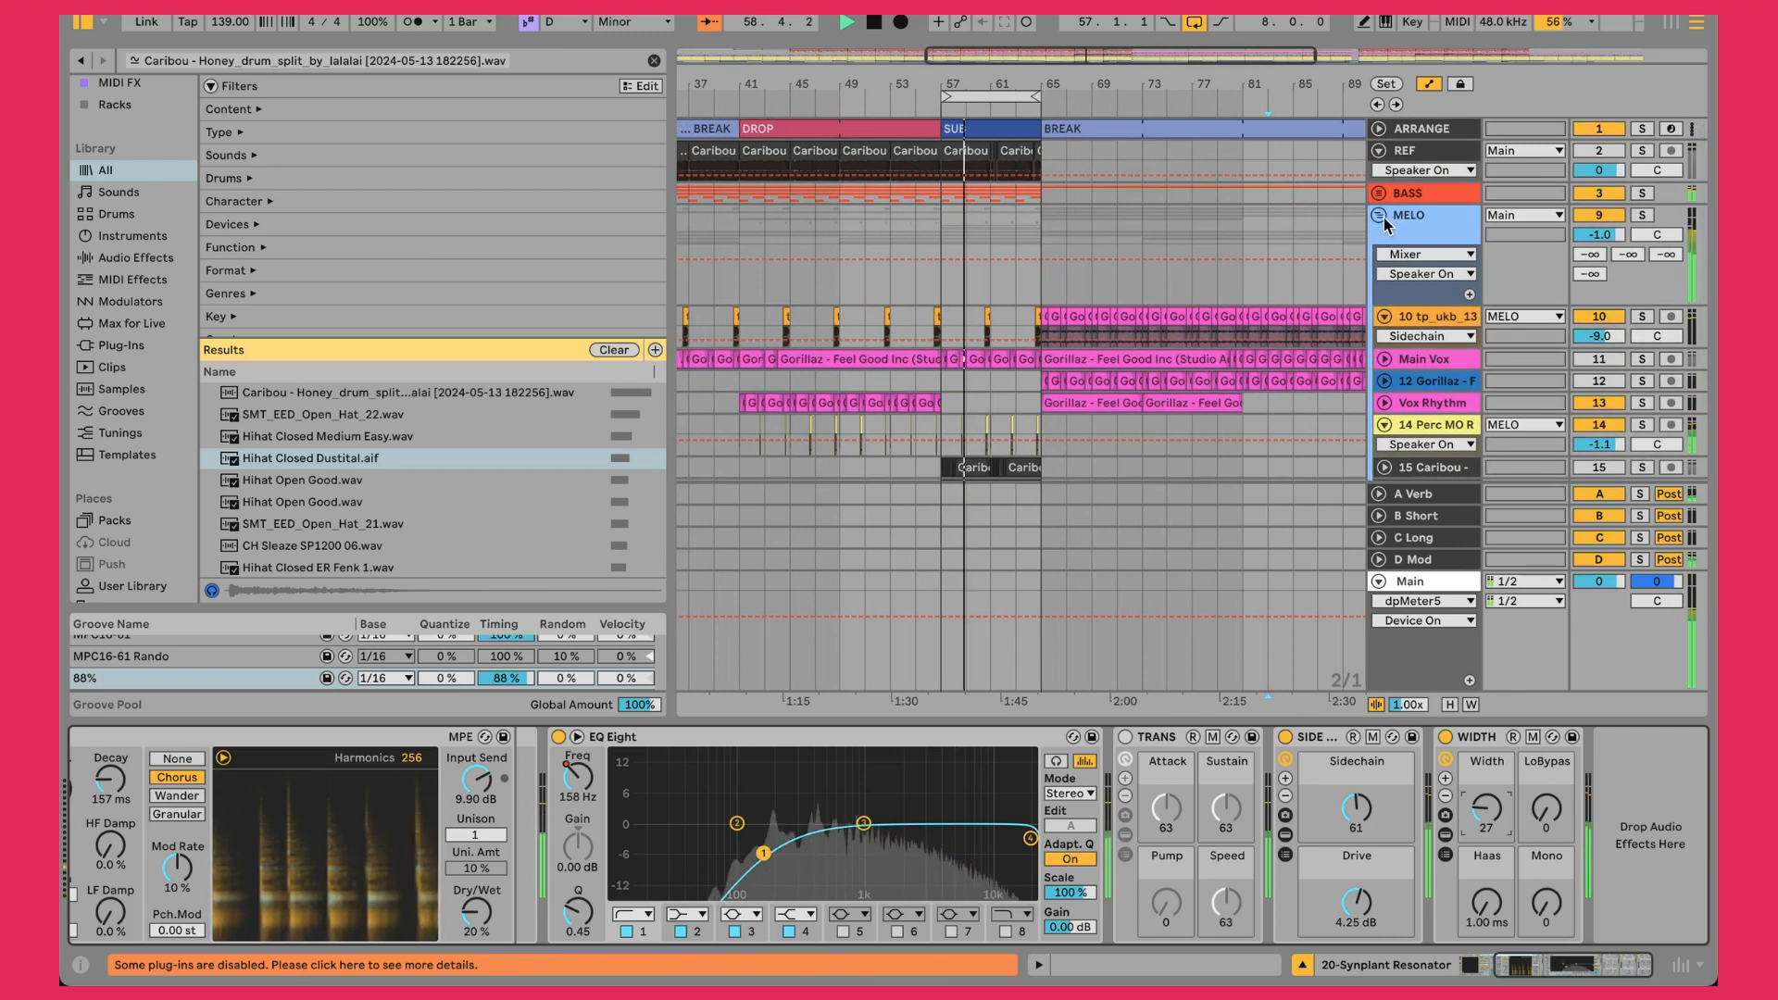
pyautogui.click(1380, 217)
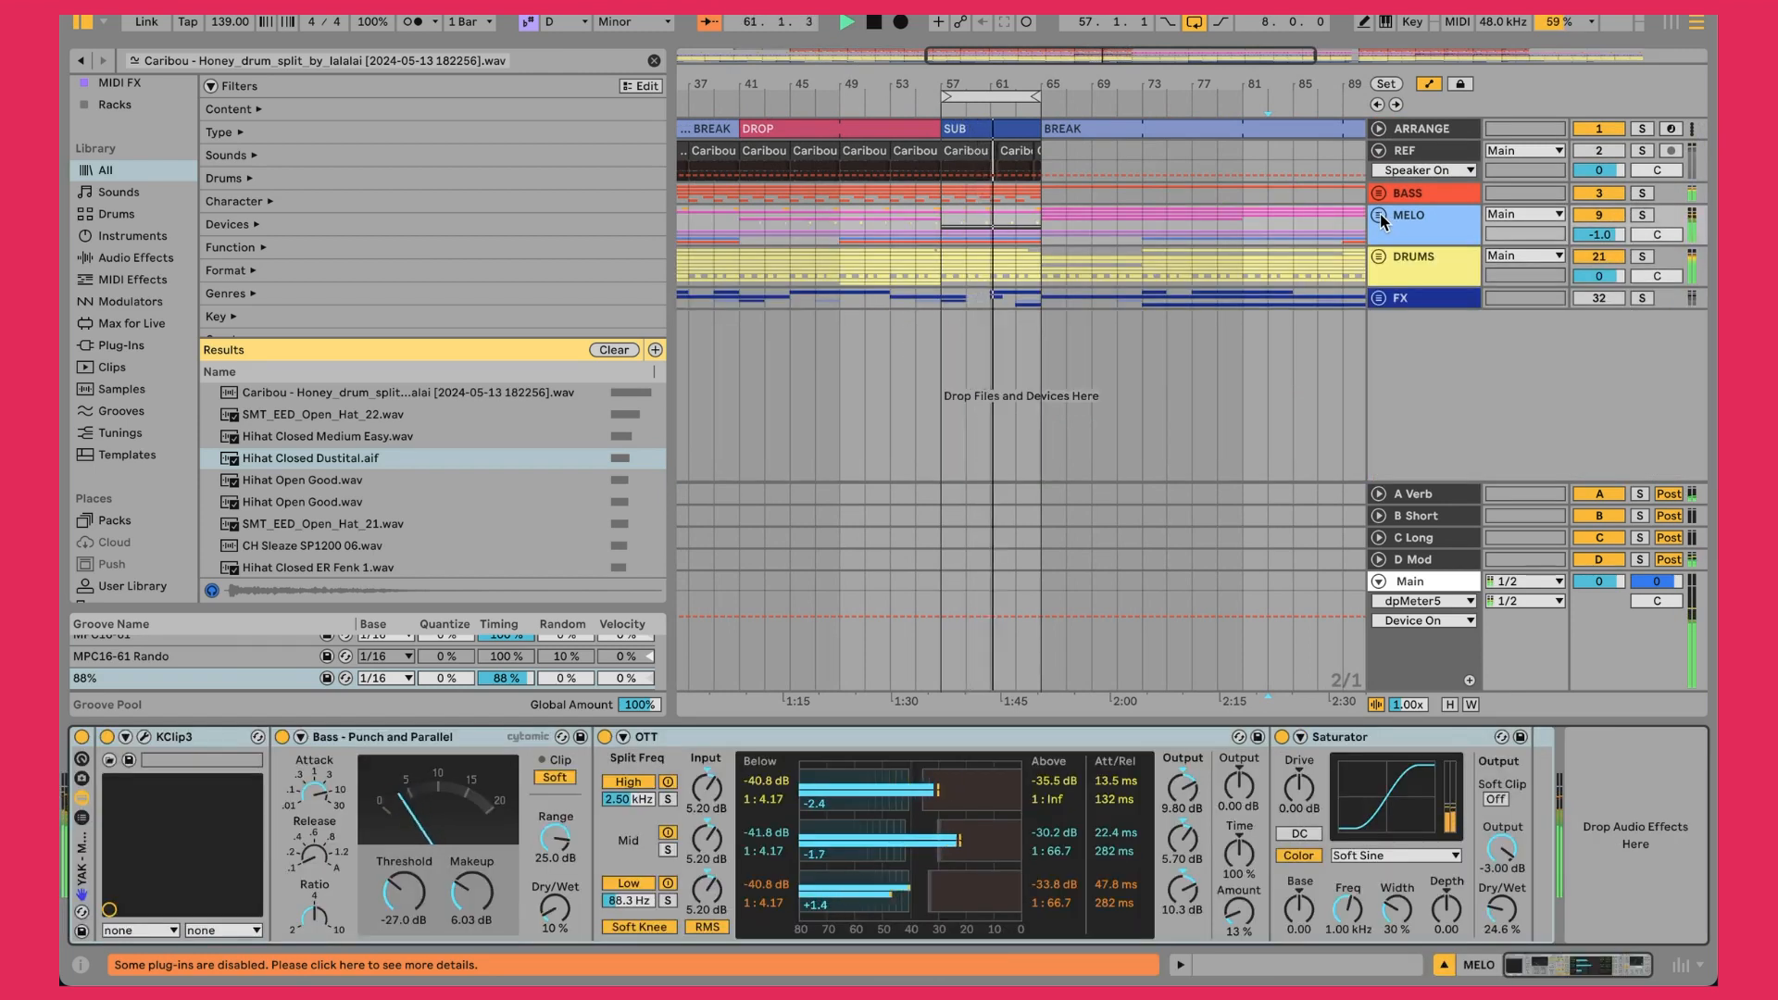
# Unfold the DRUMS group around the SUB section and select the Larse Kick track to show its device chain
pyautogui.moveTo(988, 67); pyautogui.dragTo(988, 122)
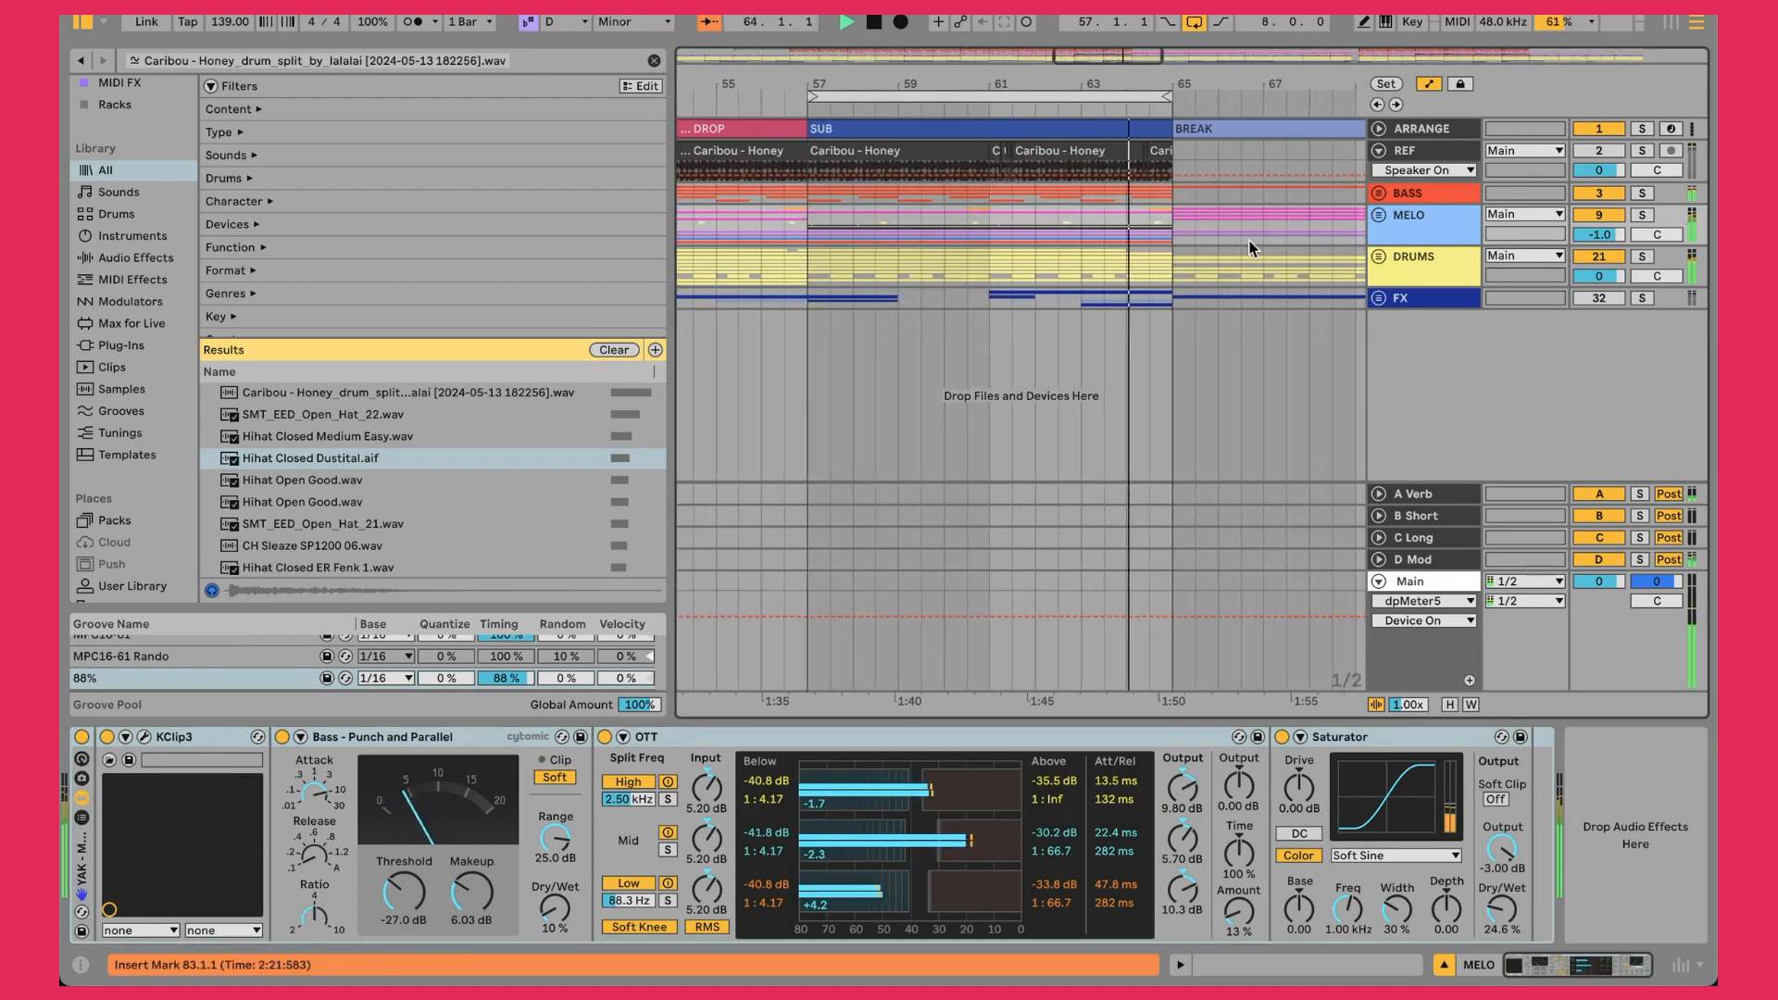
pyautogui.click(1379, 257)
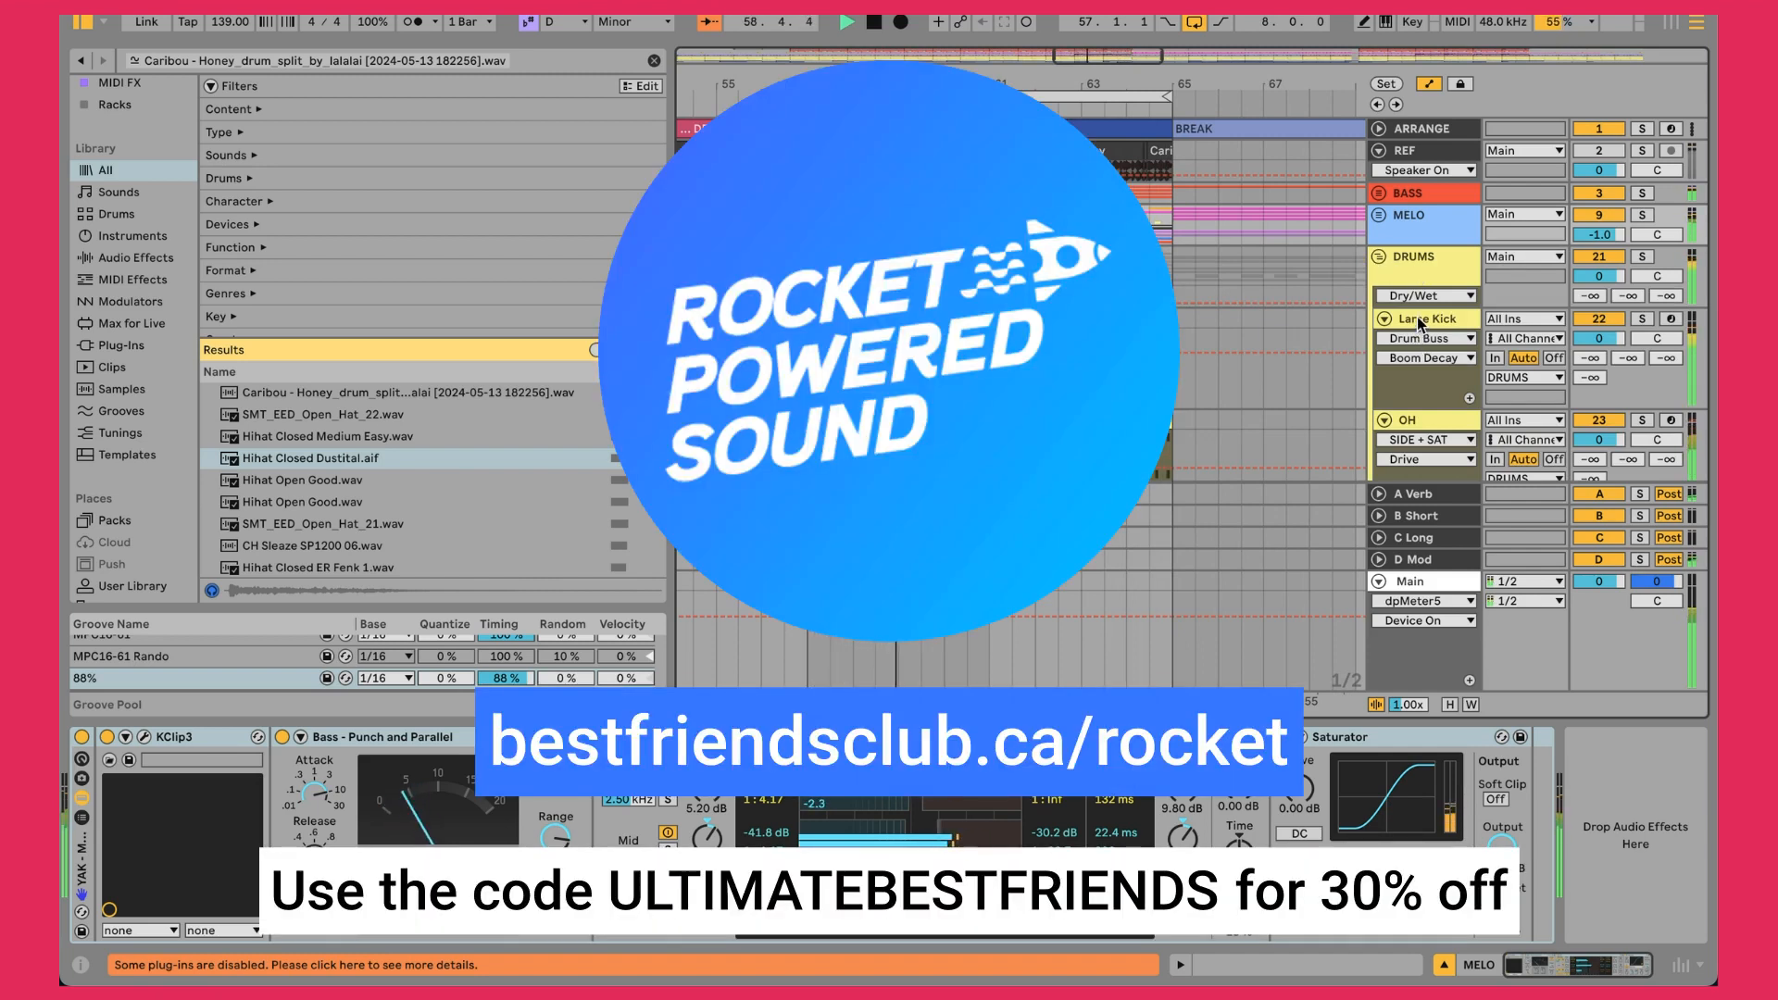
pyautogui.scroll(-1, 1417, 317)
pyautogui.click(1456, 283)
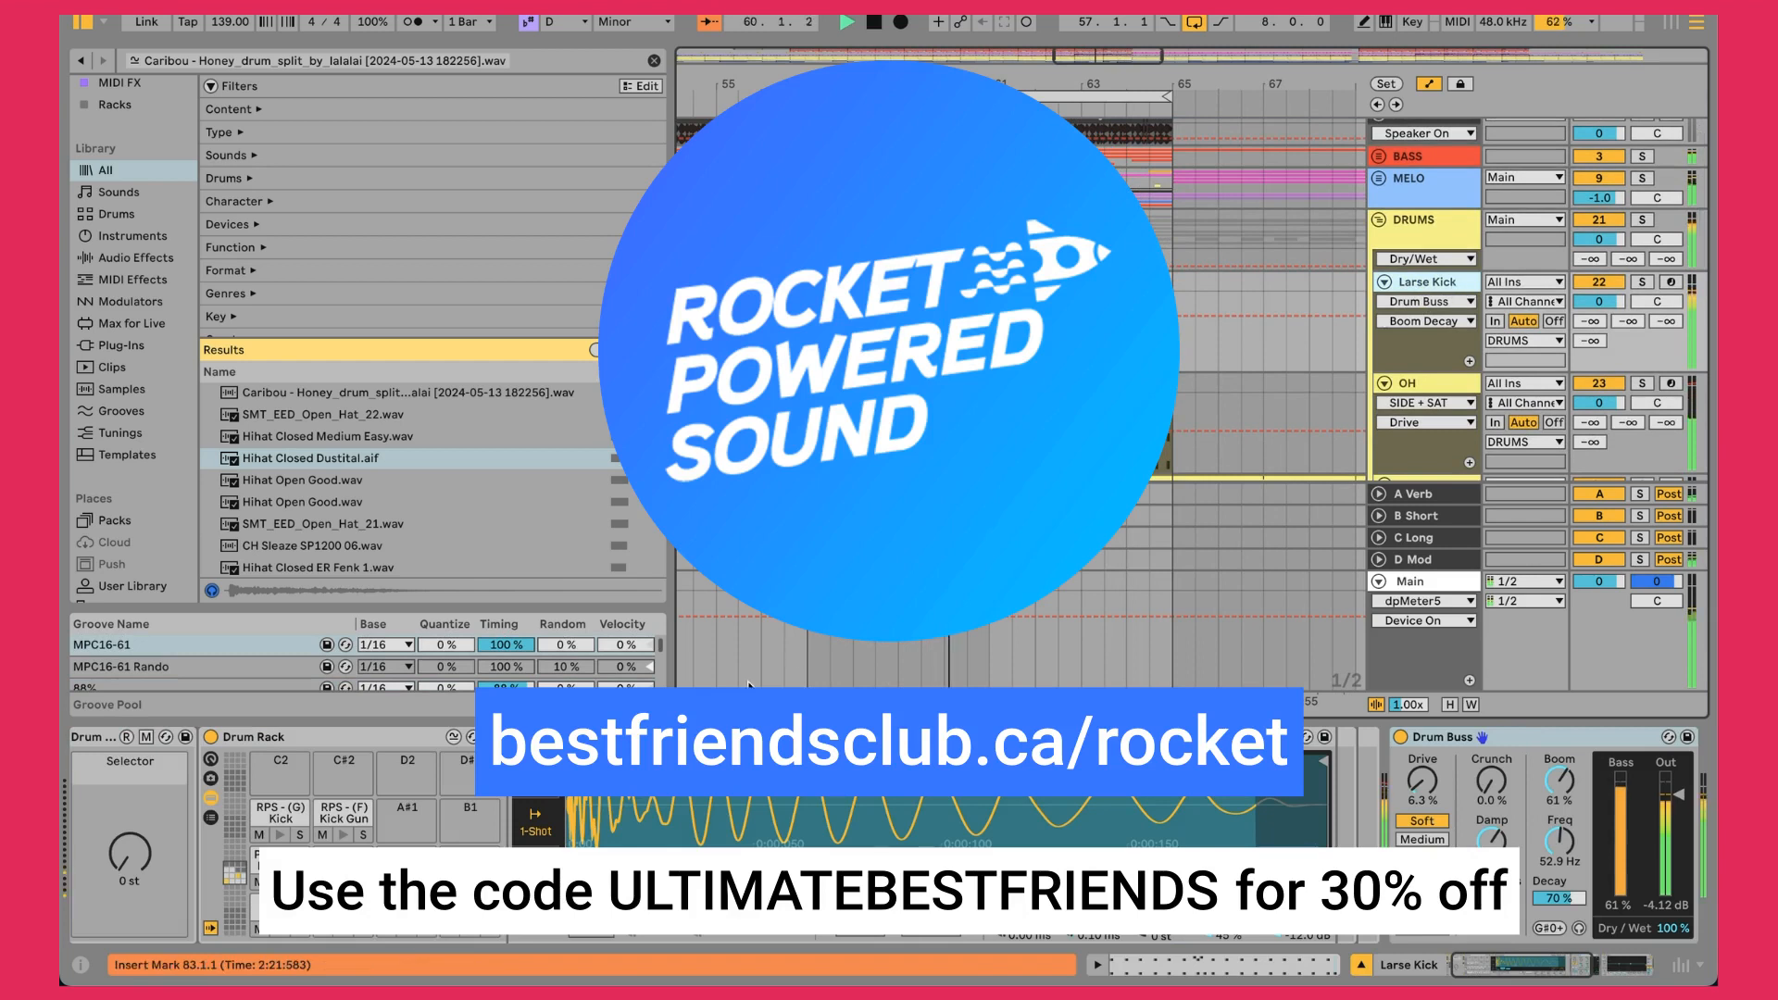